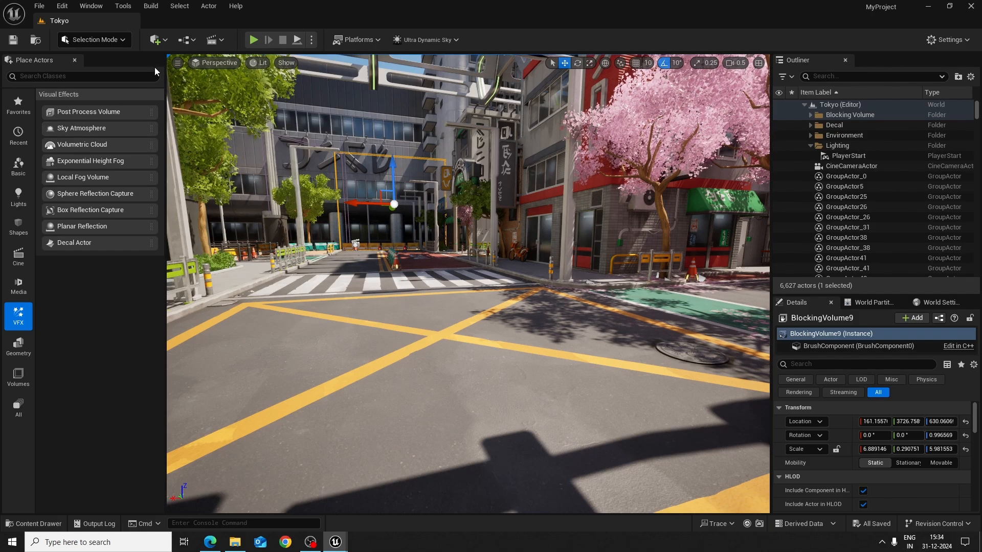
left_click(166, 41)
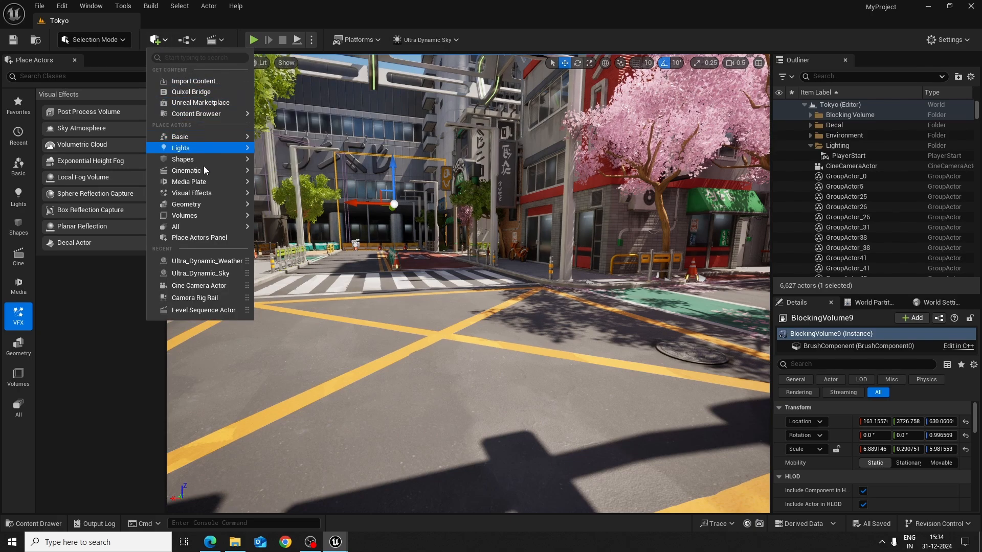
mouse_move(193, 198)
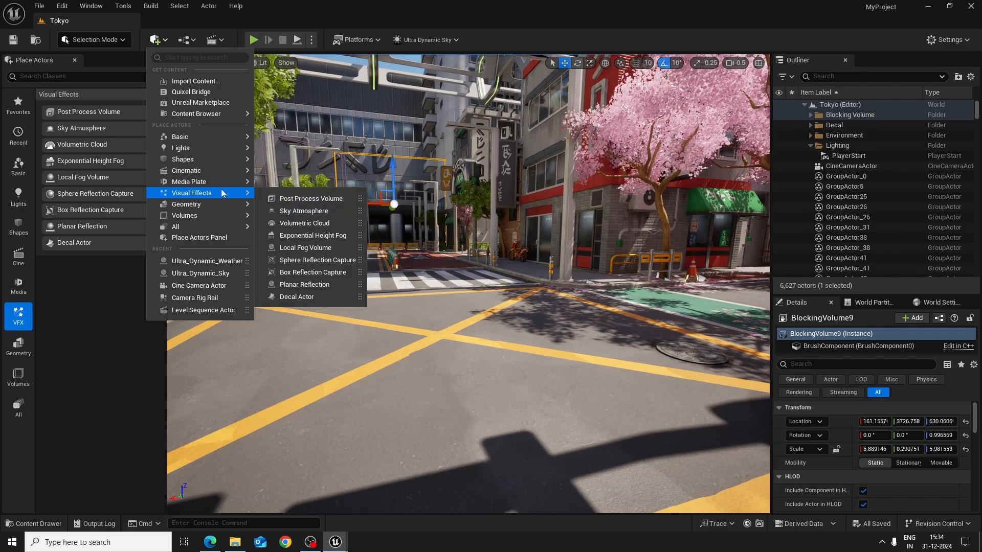
mouse_move(215, 216)
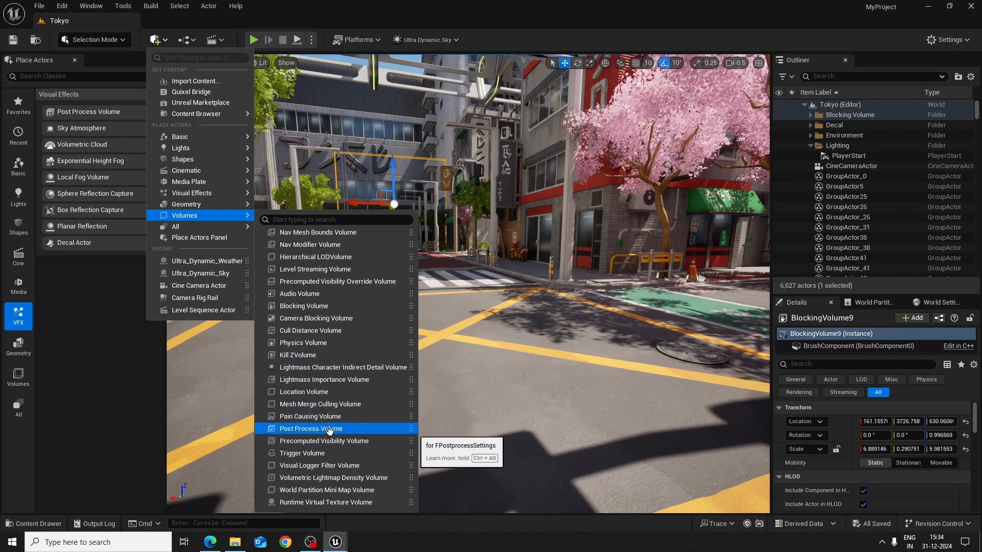
left_click(159, 41)
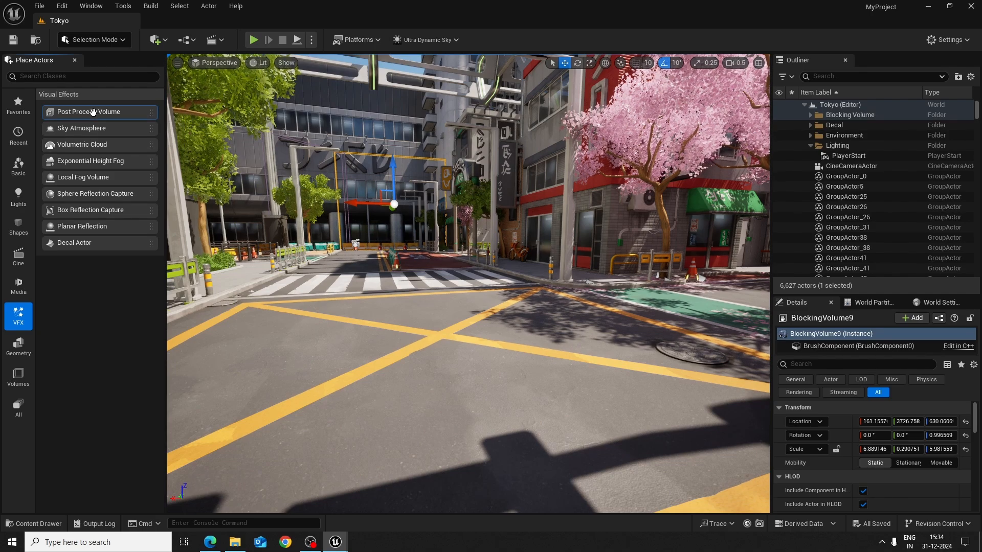
Place a Post Process Volume actor on the road intersection in front of the crosswalk
left_click_drag(93, 111, 432, 365)
key("s")
right_click_drag(432, 365, 433, 365)
key("w")
key("s")
key("w")
key("s")
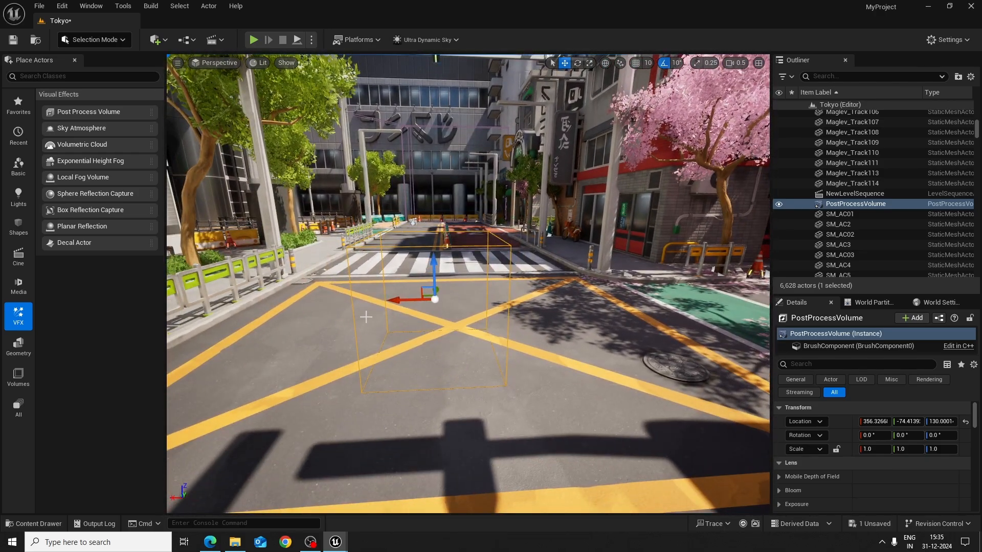
Move the camera in and out of the post process volume to inspect its extents on the road
key("w")
right_click_drag(518, 306, 519, 305)
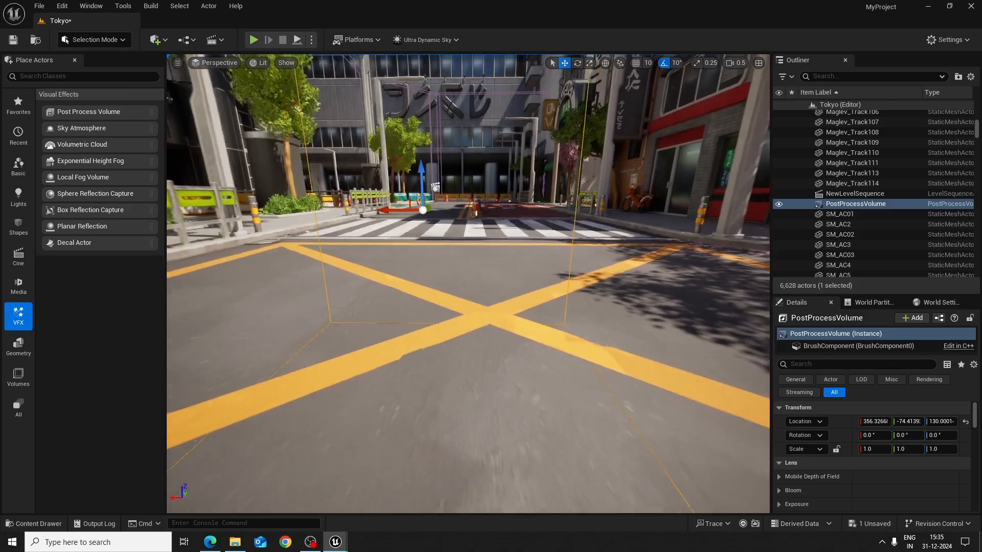
scroll(573, 371, "up", 5)
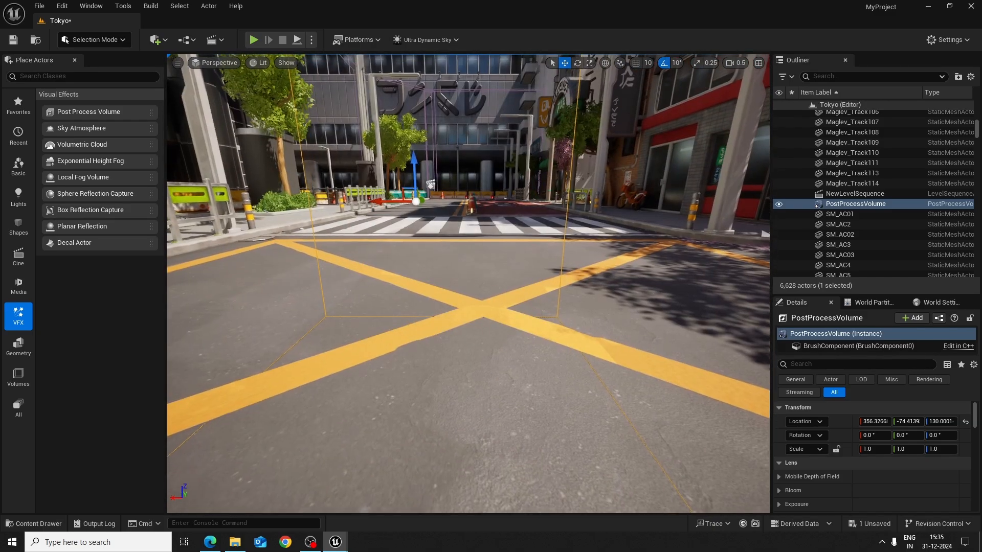
key("s")
key("w")
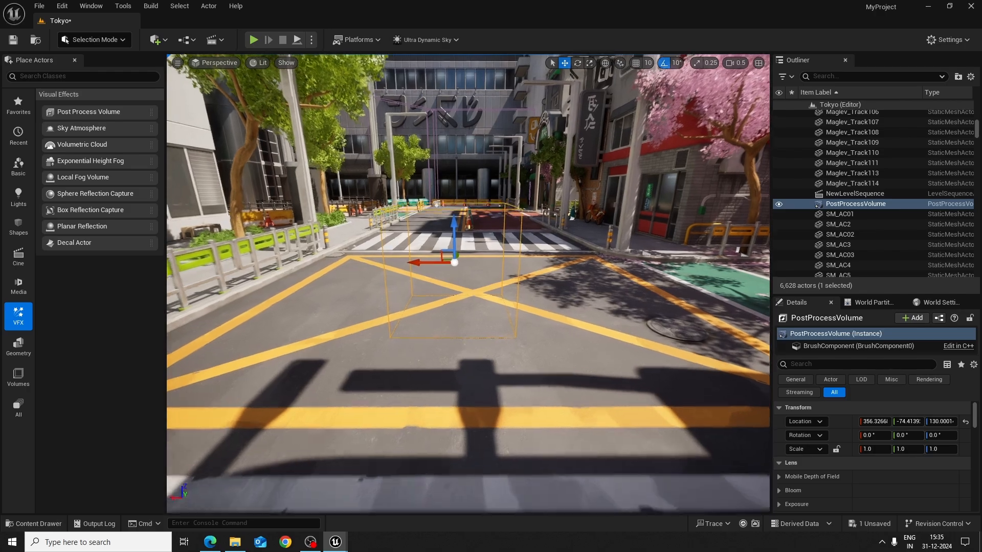
key("s")
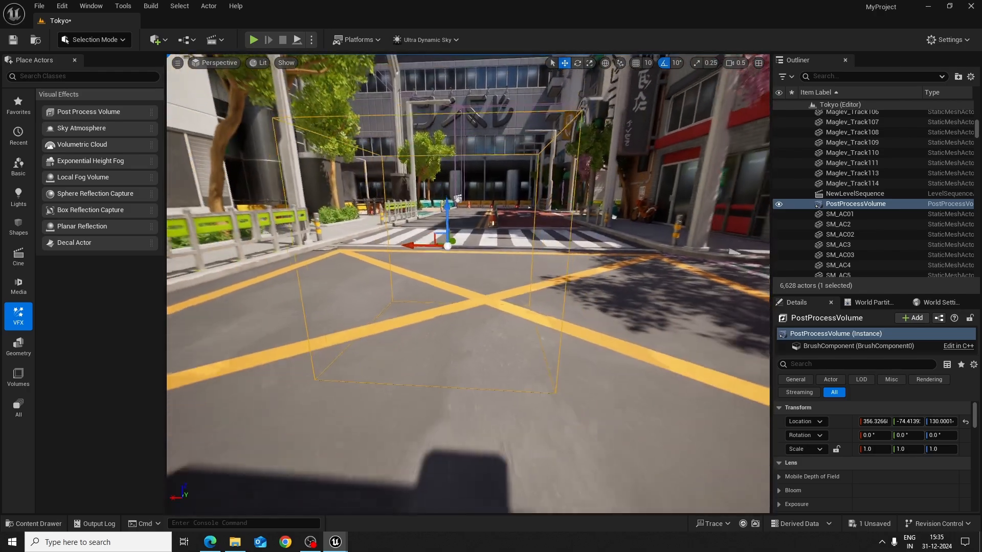
key("w")
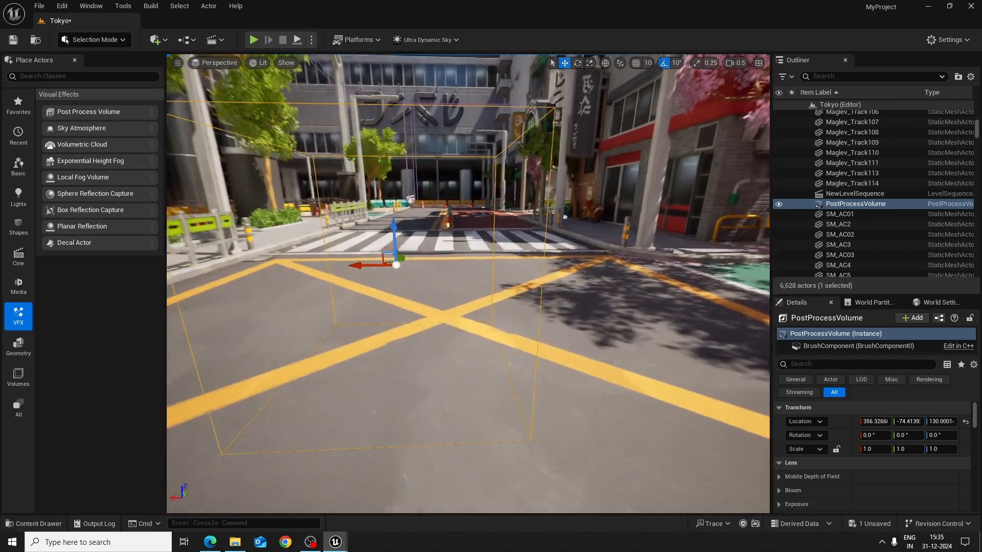
key("w")
key("s")
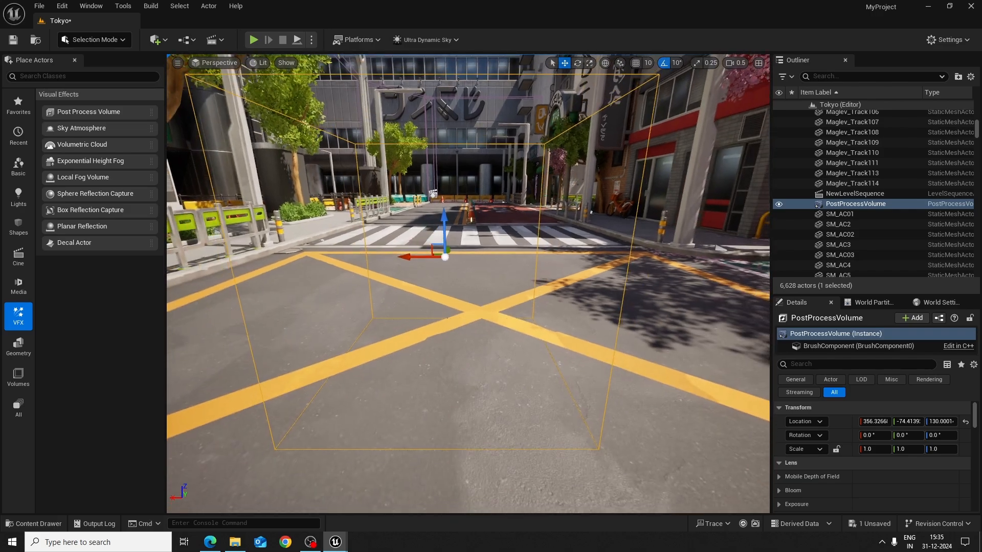
key("w")
key("s")
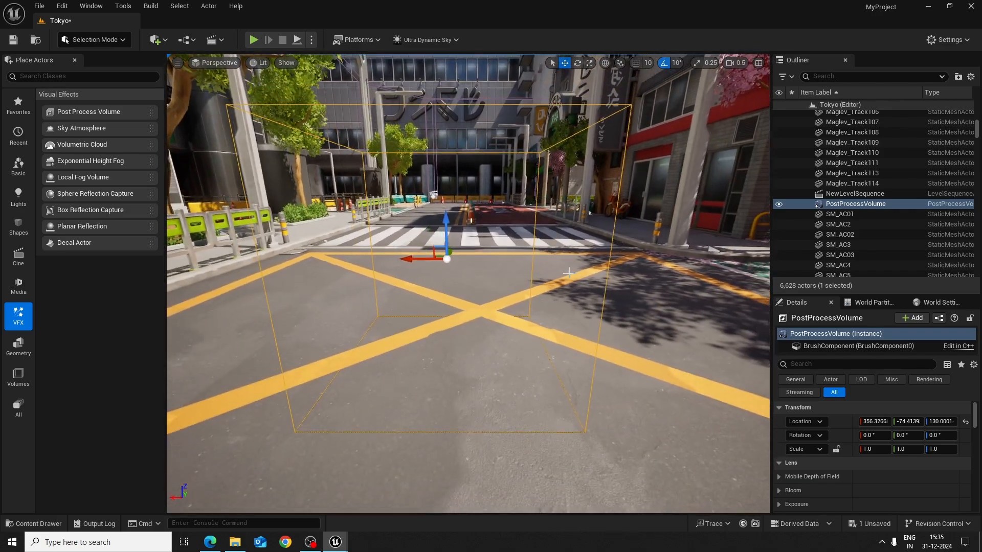
Select PostProcessVolume and review its settings categories, including Lens, Color Grading and Film
left_click(859, 205)
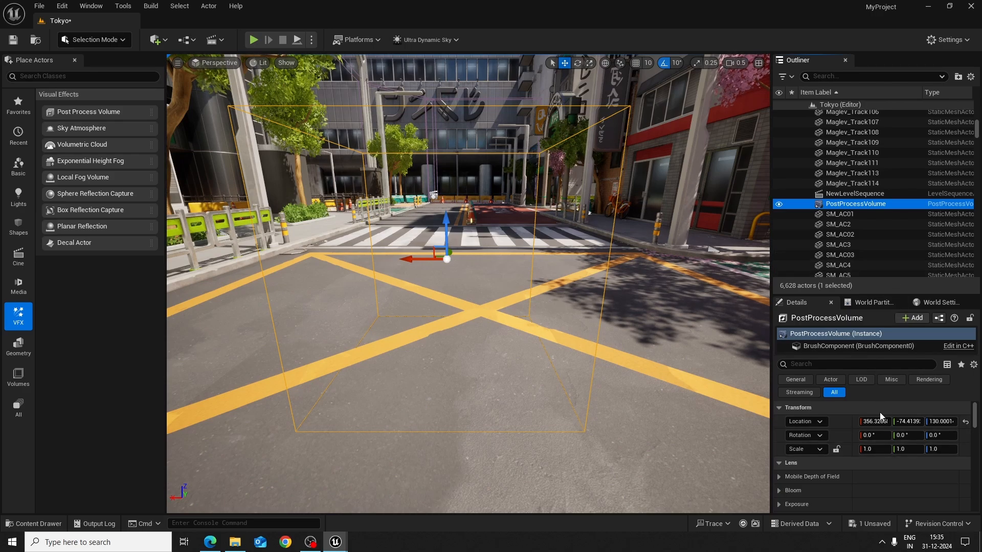
scroll(882, 420, "down", 1)
scroll(887, 433, "down", 5)
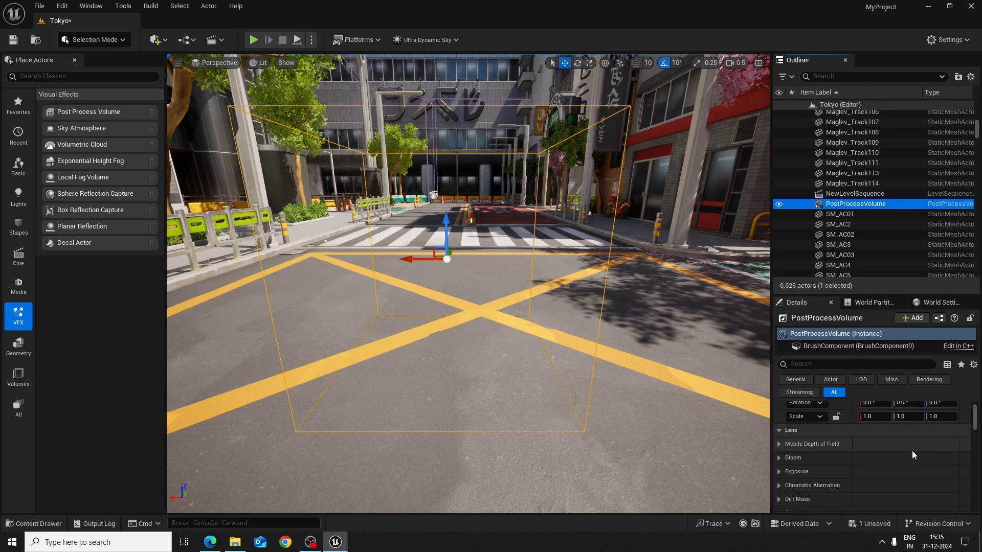
scroll(910, 467, "down", 3)
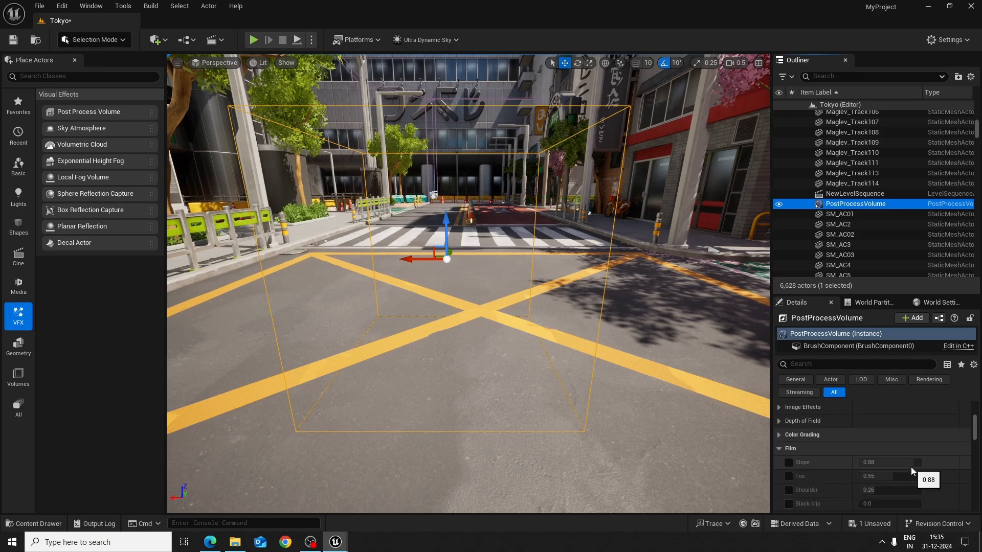
scroll(914, 474, "up", 3)
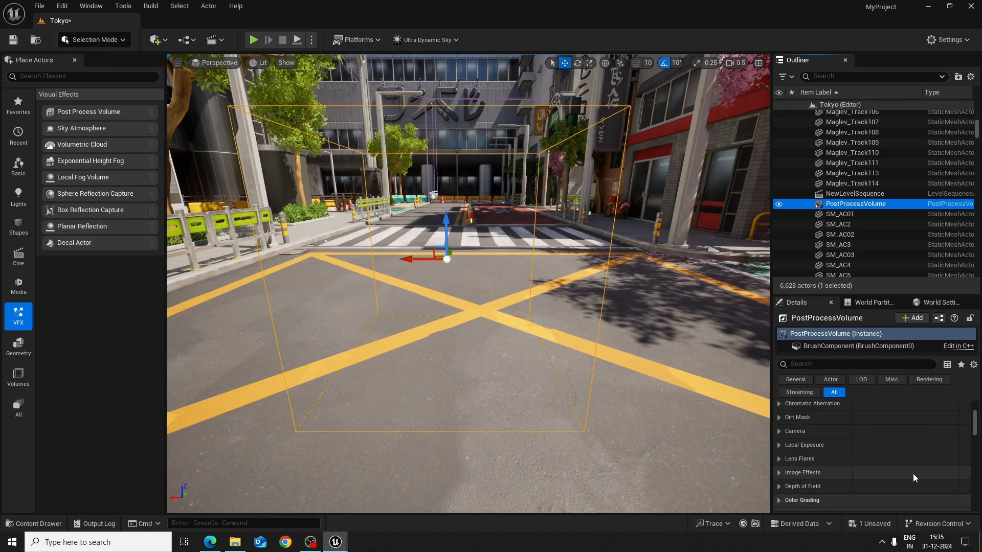
scroll(913, 475, "up", 5)
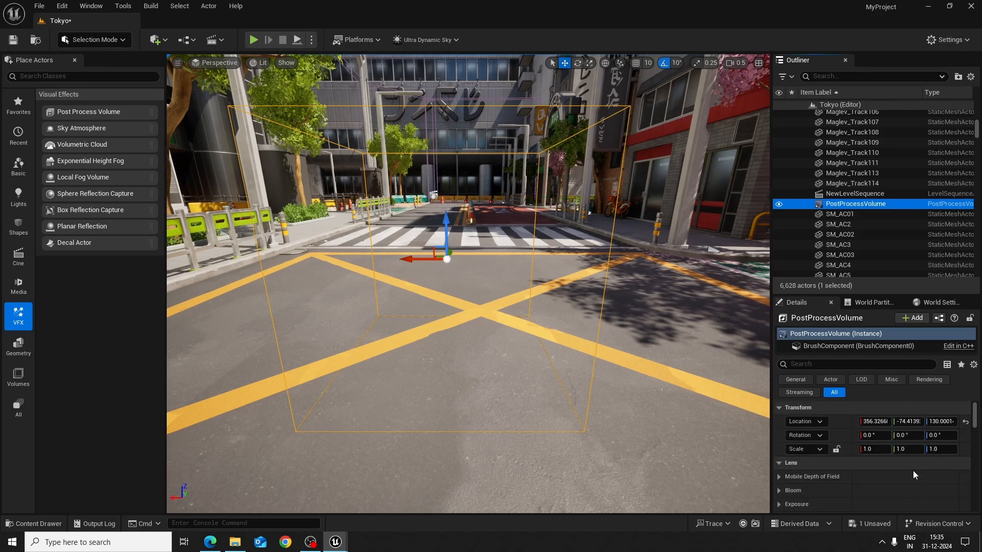
scroll(913, 473, "down", 1)
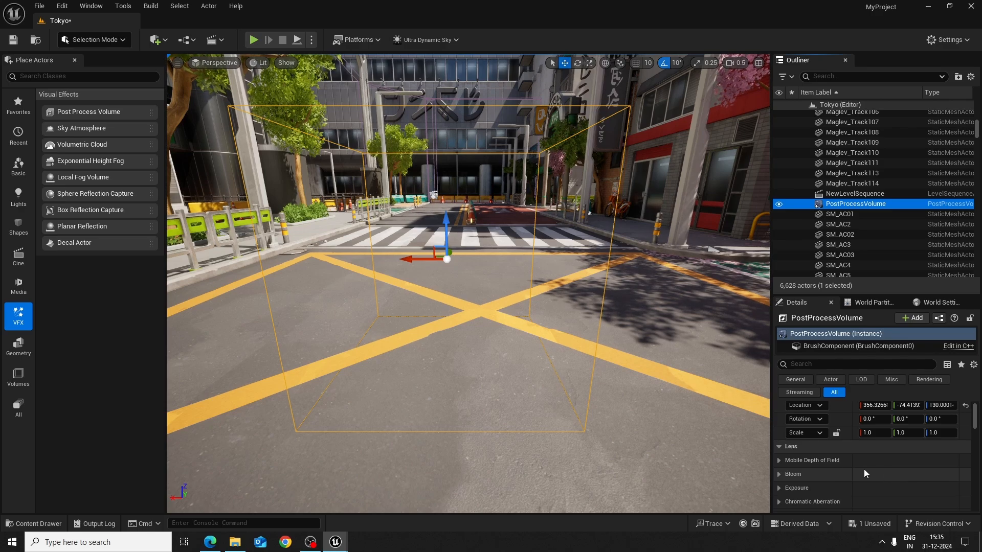
scroll(886, 473, "down", 2)
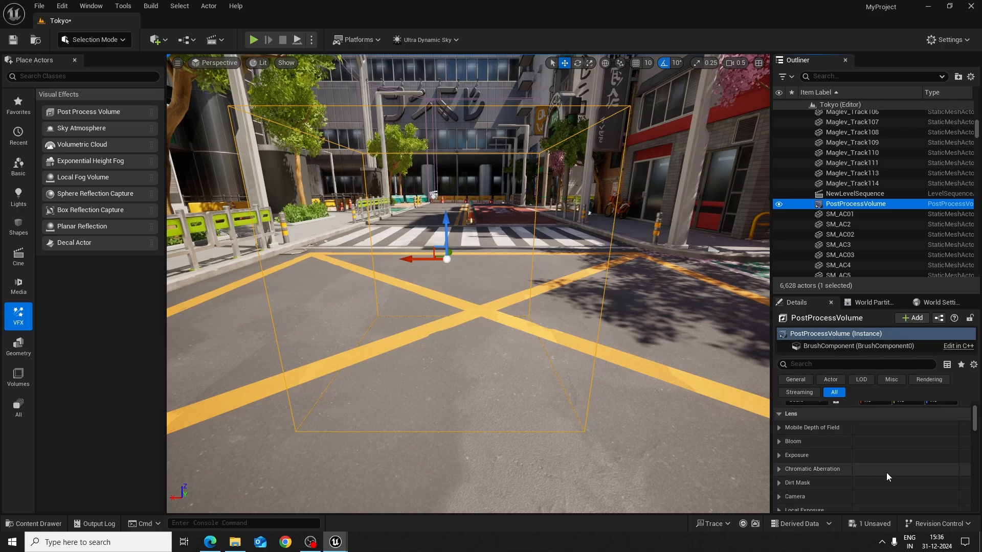
left_click(779, 413)
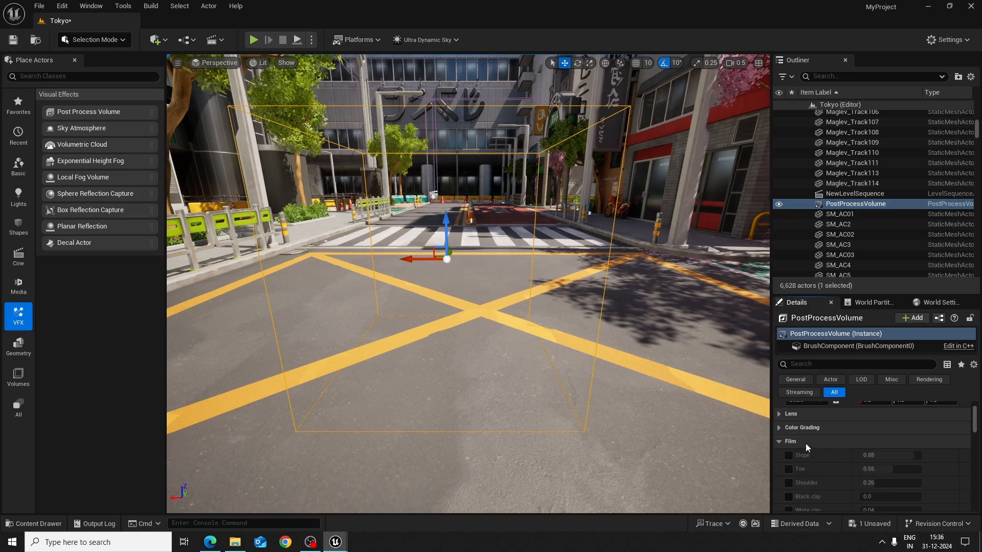
left_click(778, 414)
scroll(796, 442, "up", 3)
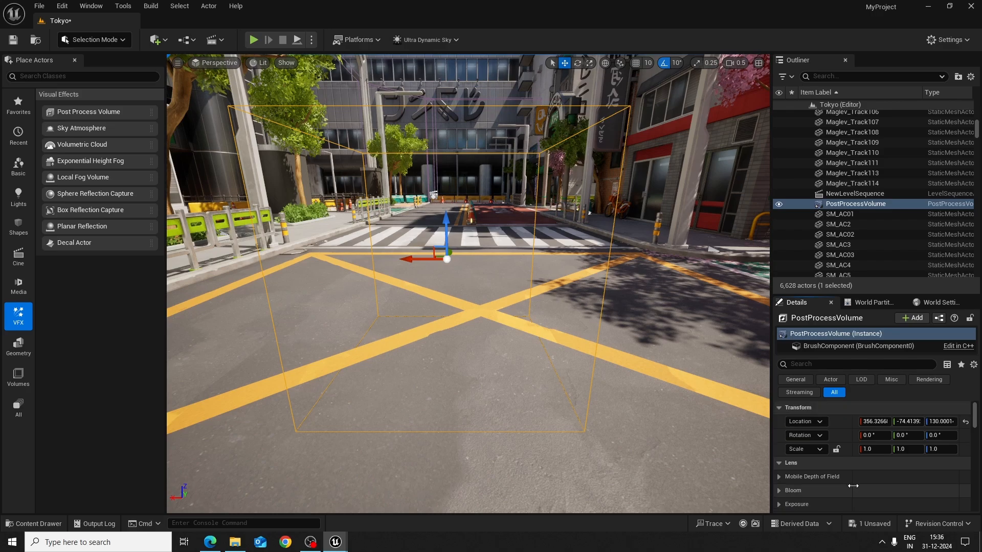
Expand the volume's Bloom settings and enable the Method, Intensity and Threshold overrides
scroll(848, 479, "down", 2)
left_click(779, 457)
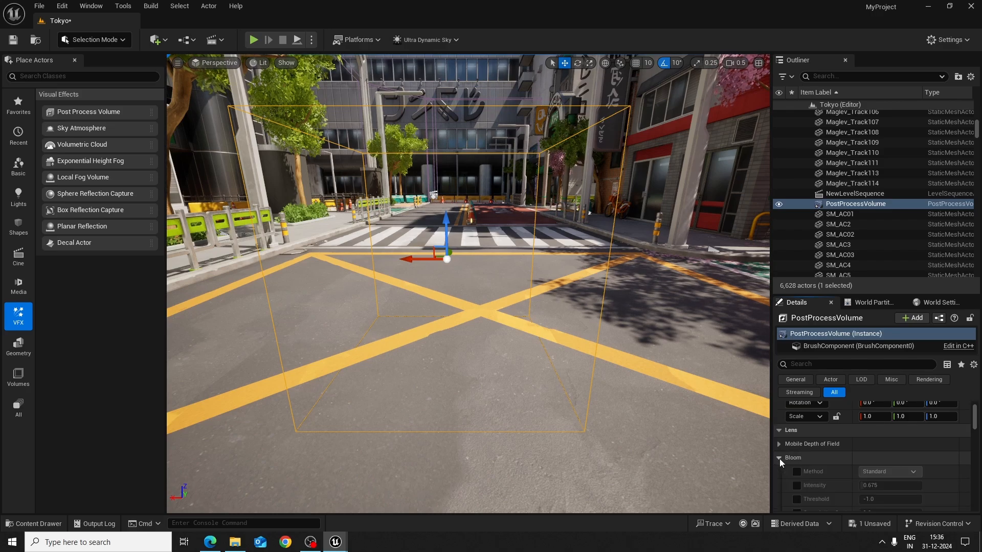
scroll(875, 478, "down", 1)
scroll(882, 483, "down", 1)
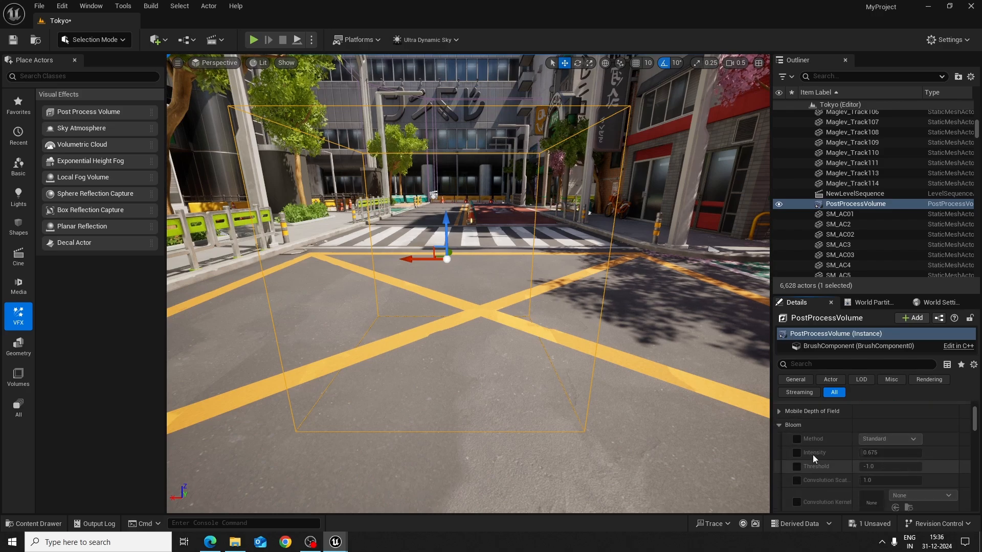
left_click(797, 440)
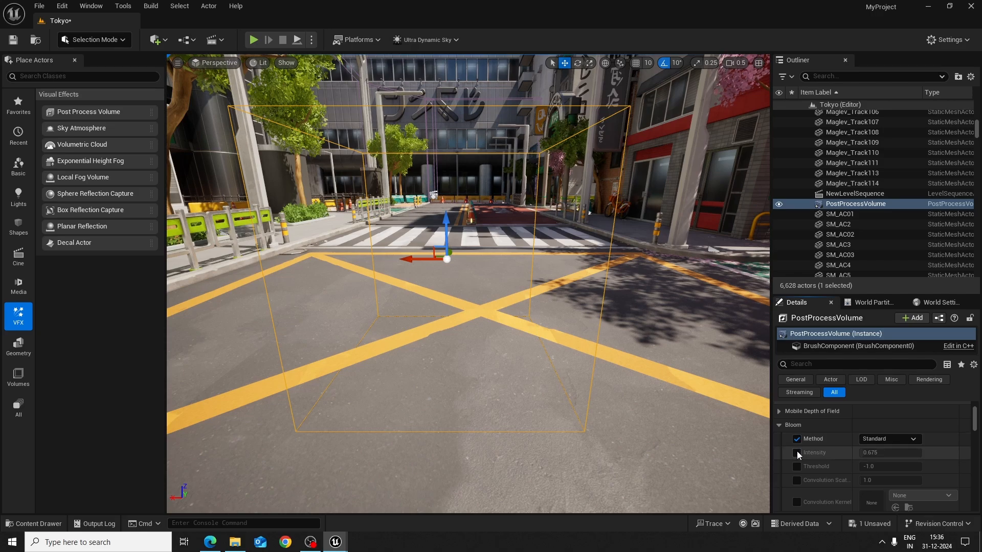
left_click(796, 452)
left_click(796, 466)
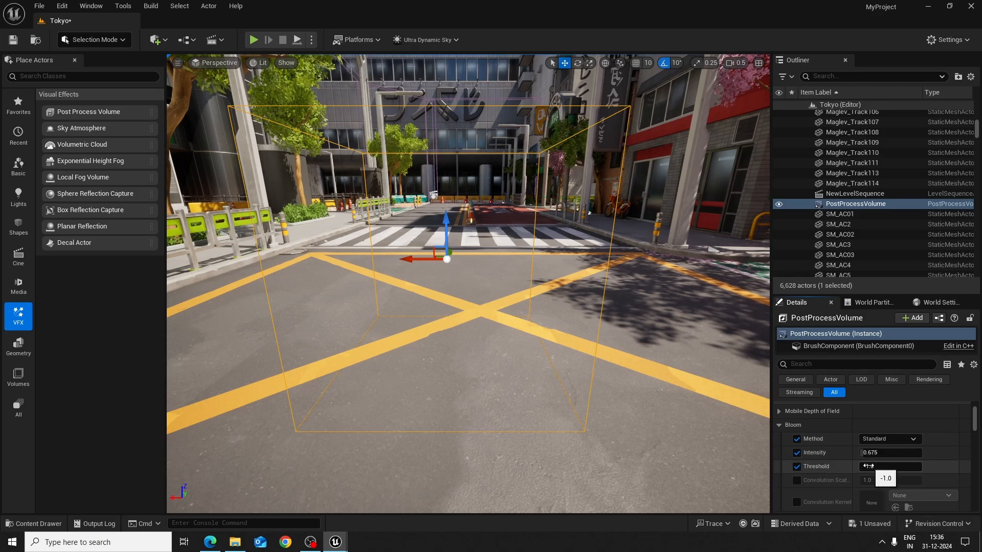
Move the camera inside the volume and raise its Bloom intensity to about 7.59
mouse_move(723, 369)
right_mouse_down()
mouse_move(701, 373)
mouse_move(718, 370)
mouse_move(709, 369)
mouse_move(727, 389)
mouse_move(713, 369)
right_mouse_up()
key("w")
scroll(710, 369, "down", 1)
scroll(718, 377, "down", 3)
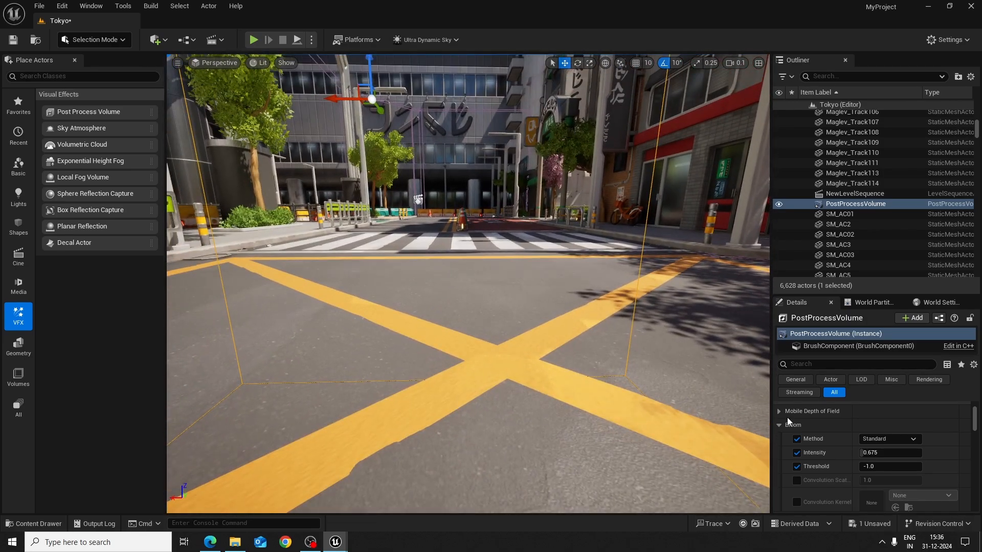
left_click_drag(889, 453, 976, 453)
mouse_move(653, 370)
right_mouse_down()
mouse_move(598, 381)
mouse_move(653, 371)
right_mouse_up()
left_click_drag(876, 454, 893, 454)
Move the camera repeatedly in and out of the volume to compare the scene with and without the strong bloom
right_click_drag(725, 443, 793, 490)
key("s")
scroll(790, 497, "up", 4)
key("w")
key("s")
key("w")
key("w")
key("s")
key("w")
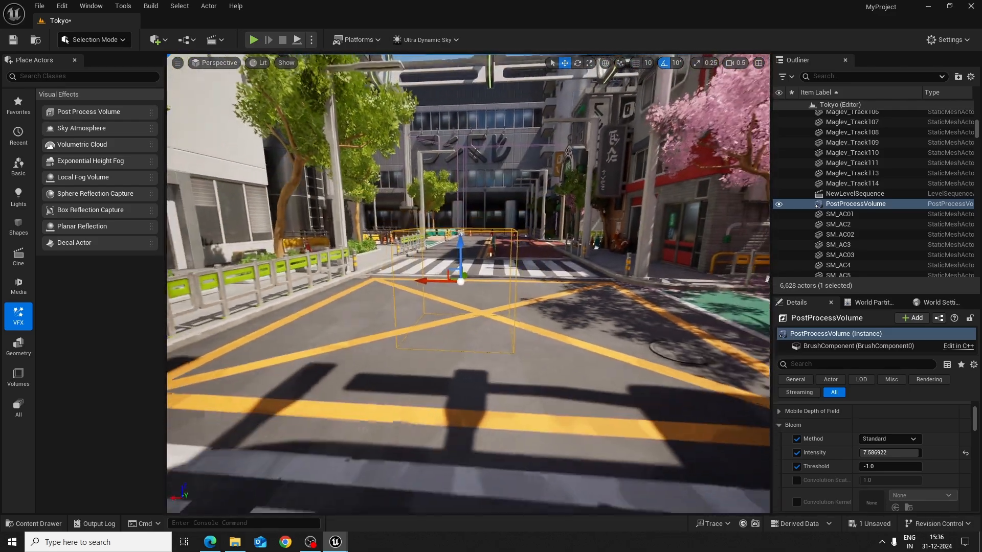
right_click_drag(468, 284, 468, 284)
key("w")
key("s")
key("w")
key("s")
key("w")
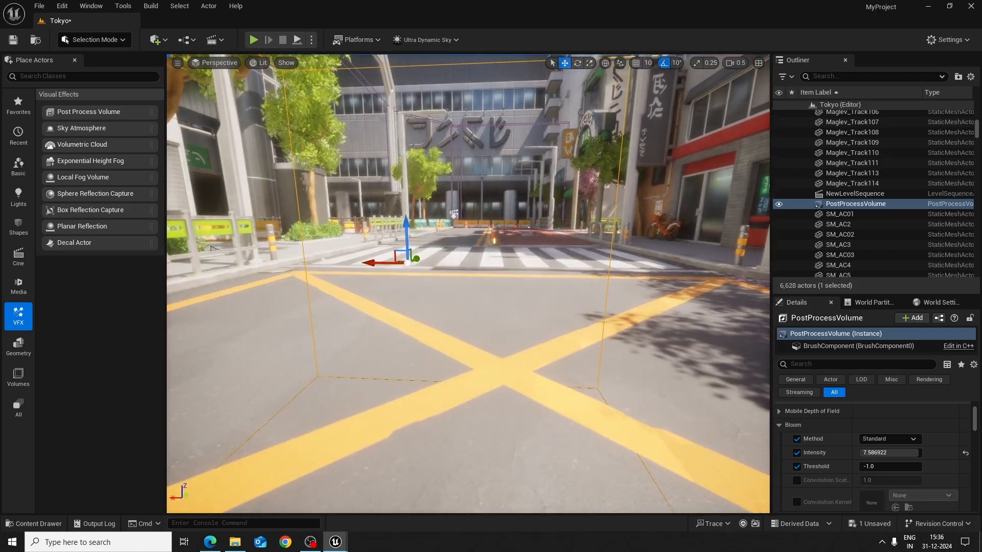
key("s")
key("w")
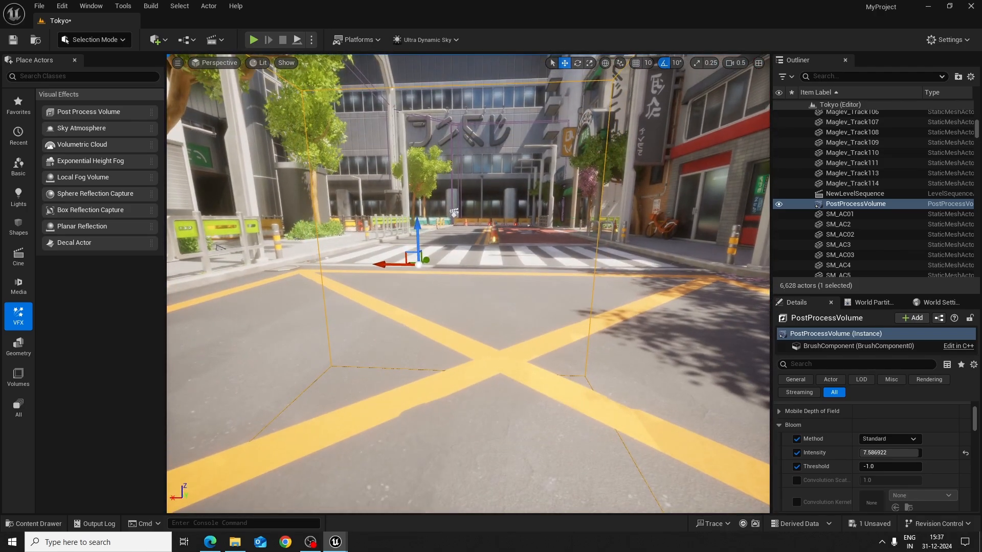
key("s")
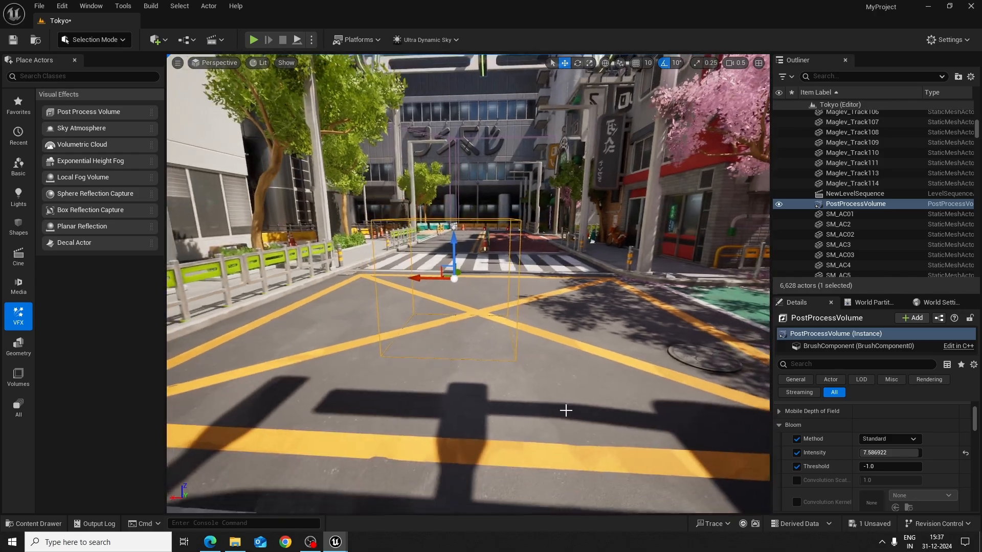
Reset the volume's Bloom intensity to its default value
left_click(964, 453)
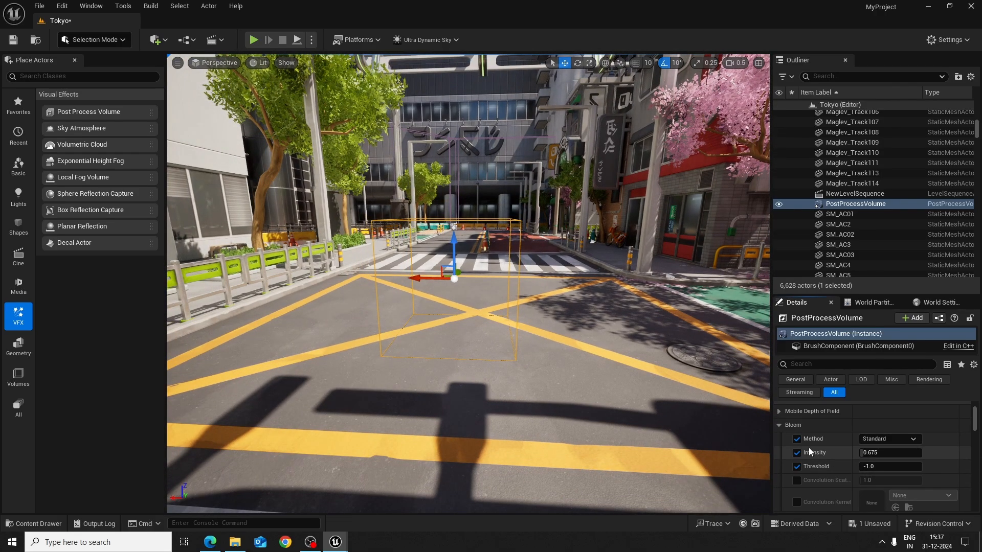
key("s")
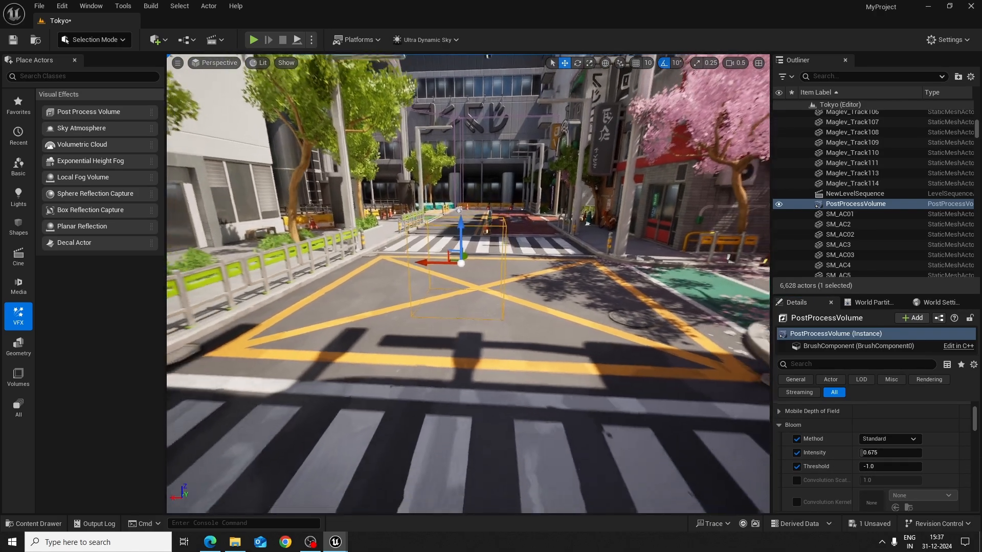
key("w")
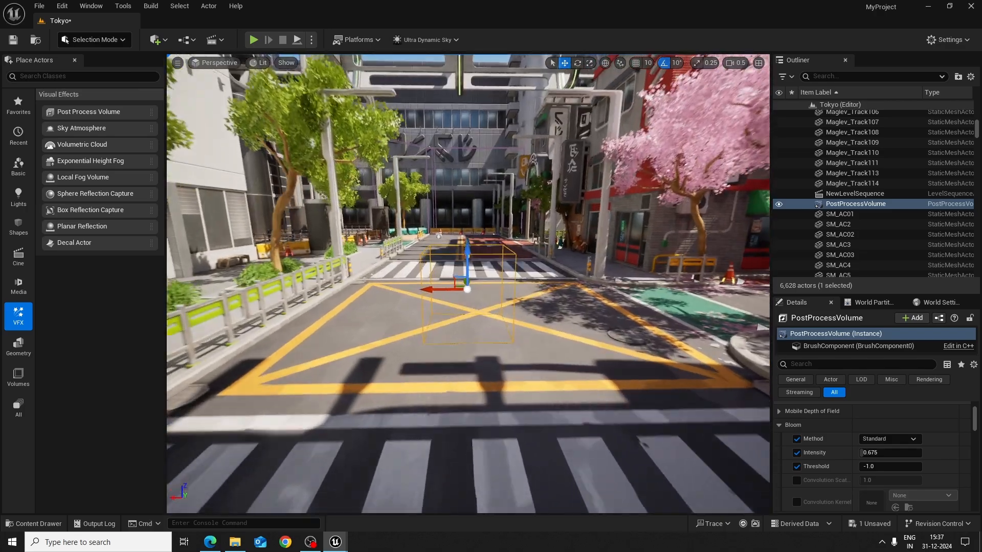
key("s")
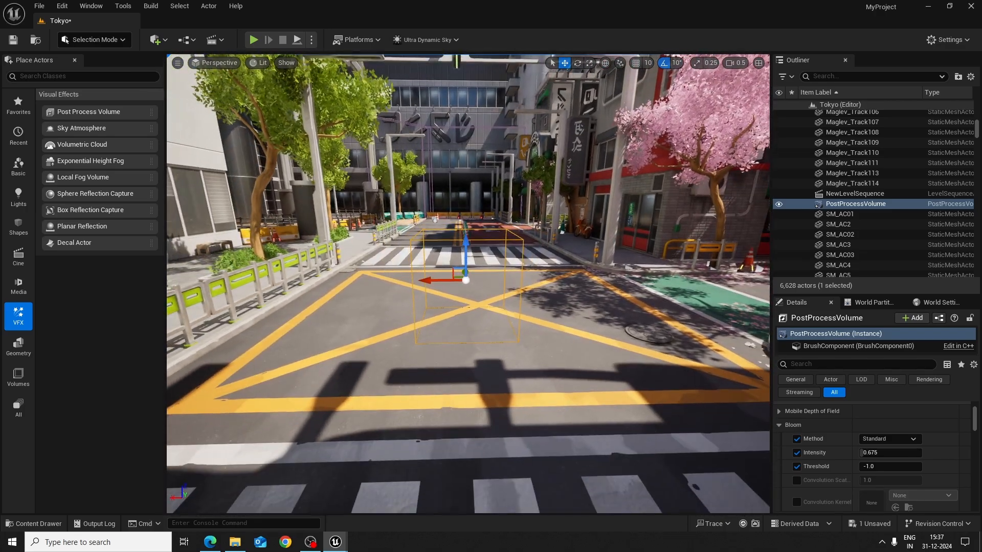
right_click_drag(644, 358, 646, 355)
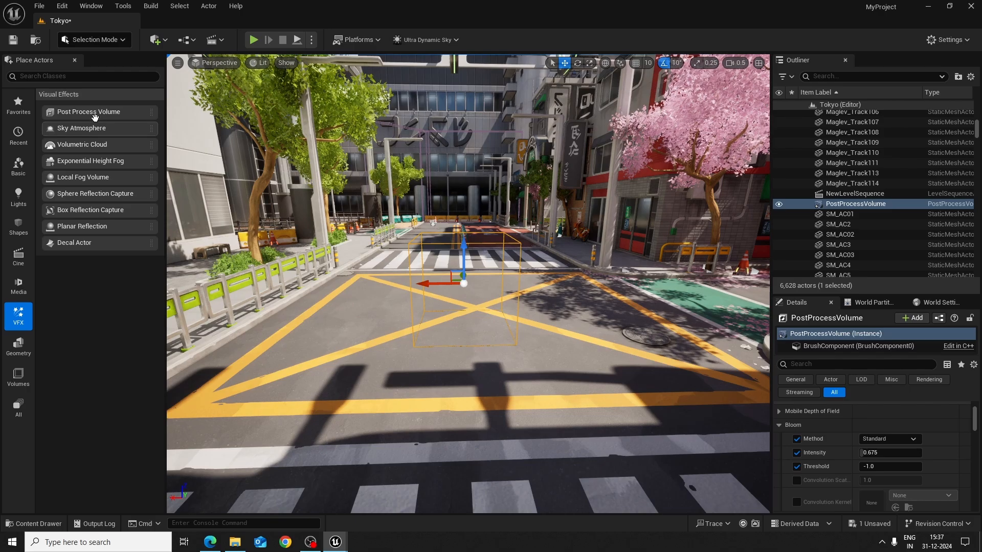
Add a second Post Process Volume on the road beyond the crosswalk, beside the teal barriers
left_click_drag(89, 113, 447, 240)
key("w")
mouse_move(447, 240)
right_mouse_down()
mouse_move(450, 211)
mouse_move(452, 222)
right_mouse_up()
scroll(447, 240, "up", 2)
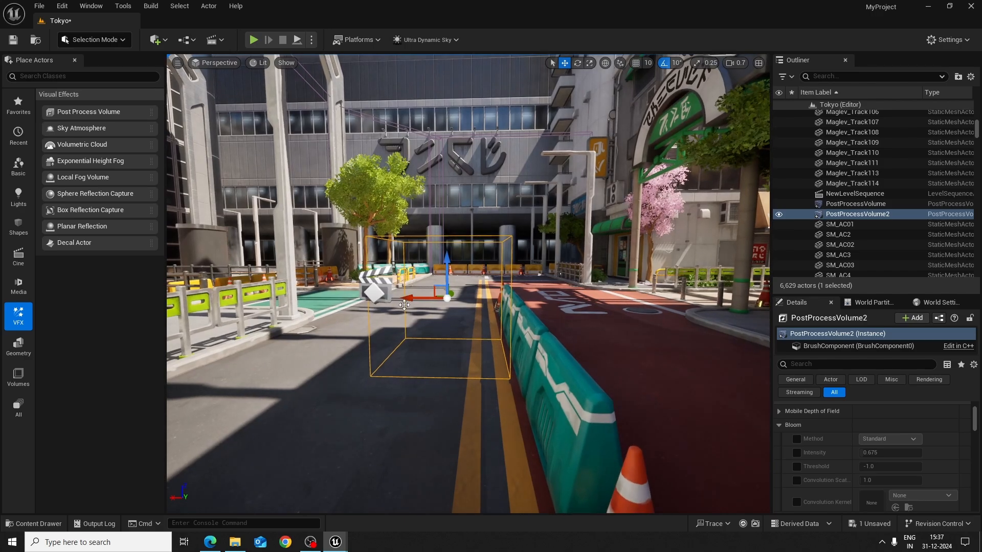
left_click_drag(412, 302, 470, 302)
key("d")
mouse_move(686, 341)
right_mouse_down()
mouse_move(639, 343)
mouse_move(686, 343)
right_mouse_up()
key("w")
key("s")
key("d")
left_click(832, 215)
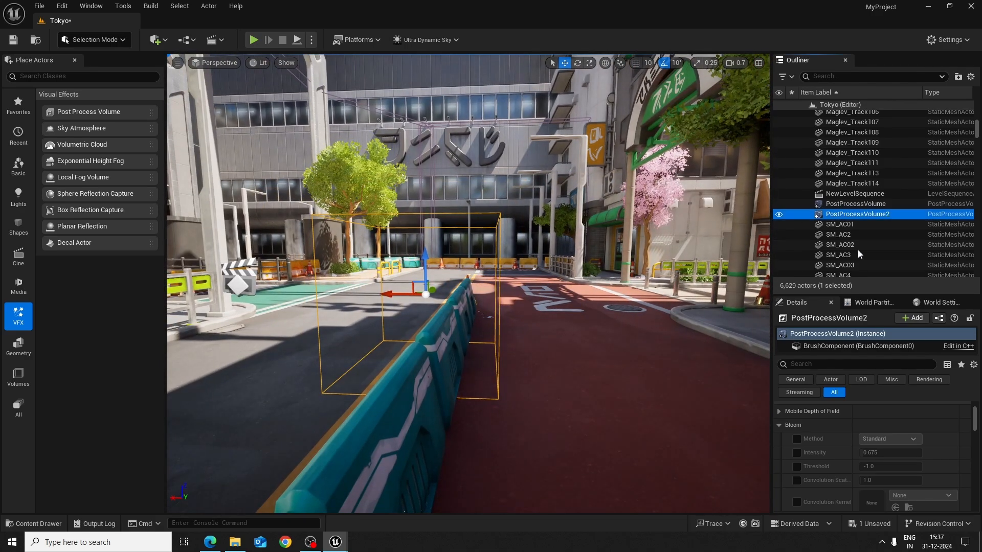
Enable the second volume's Chromatic Aberration Intensity override and set it to about 3.28
scroll(934, 479, "down", 3)
scroll(901, 479, "down", 3)
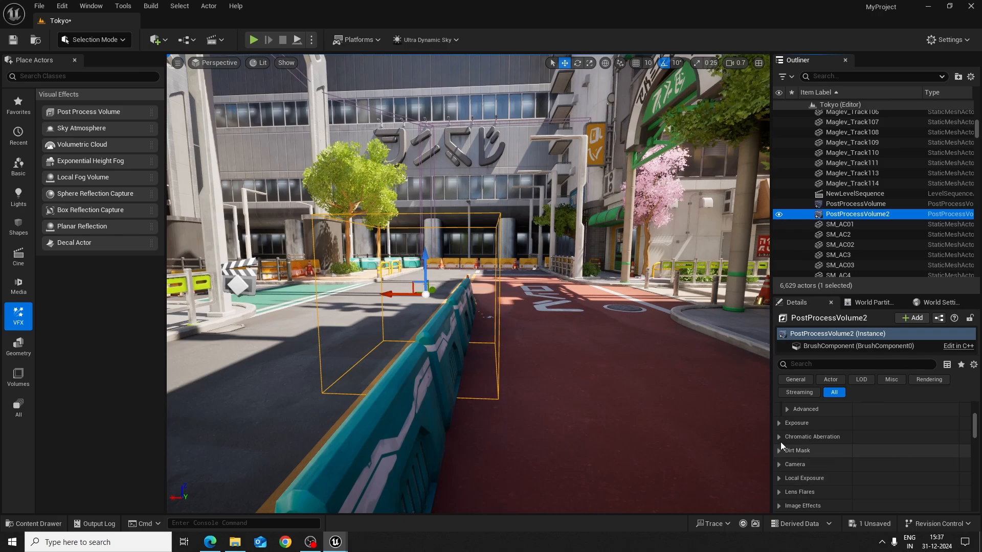
left_click(779, 438)
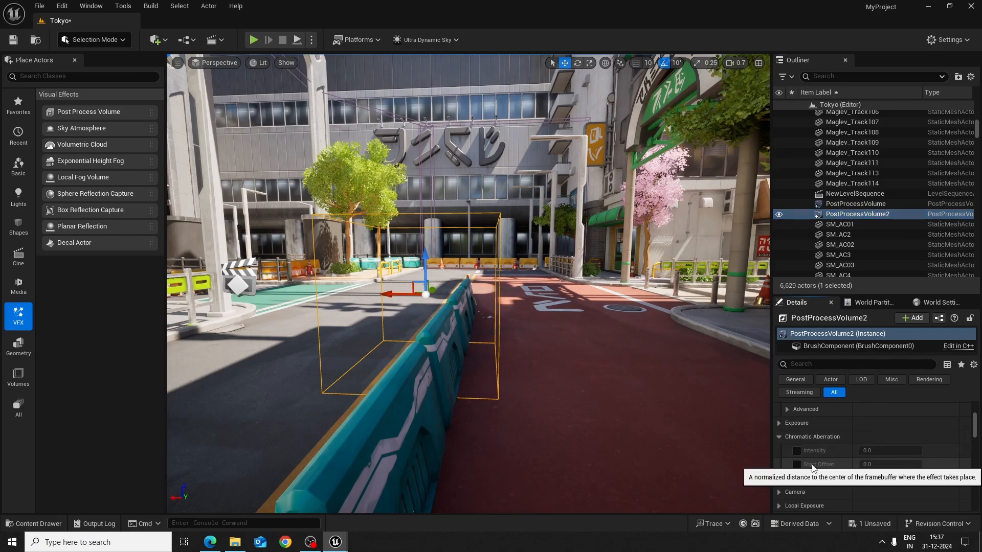
left_click(796, 449)
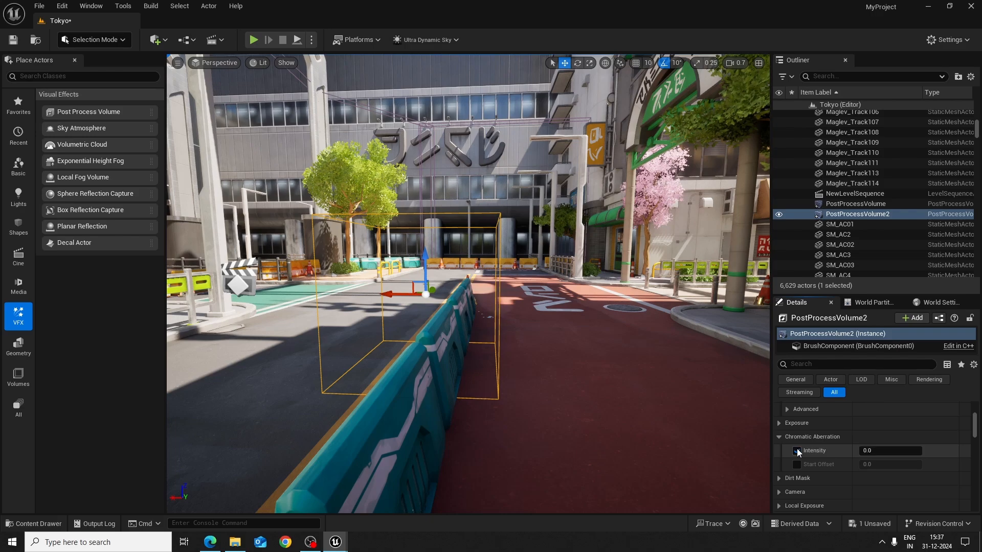
left_click_drag(874, 451, 890, 452)
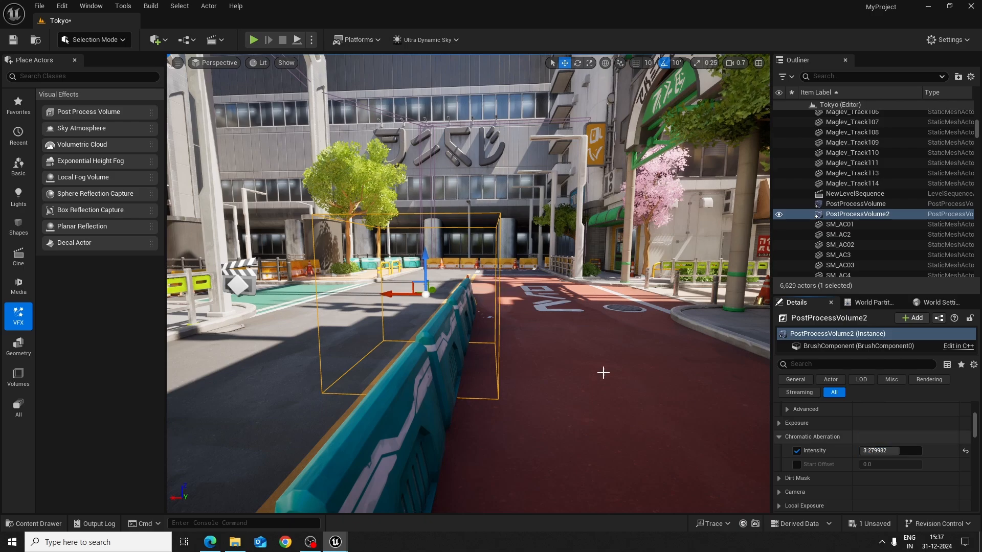
Enlarge the second volume across the road to a scale of about 4.13 × 1.73 × 1.47
right_click_drag(572, 354, 609, 369)
key("a")
key("d")
key("r")
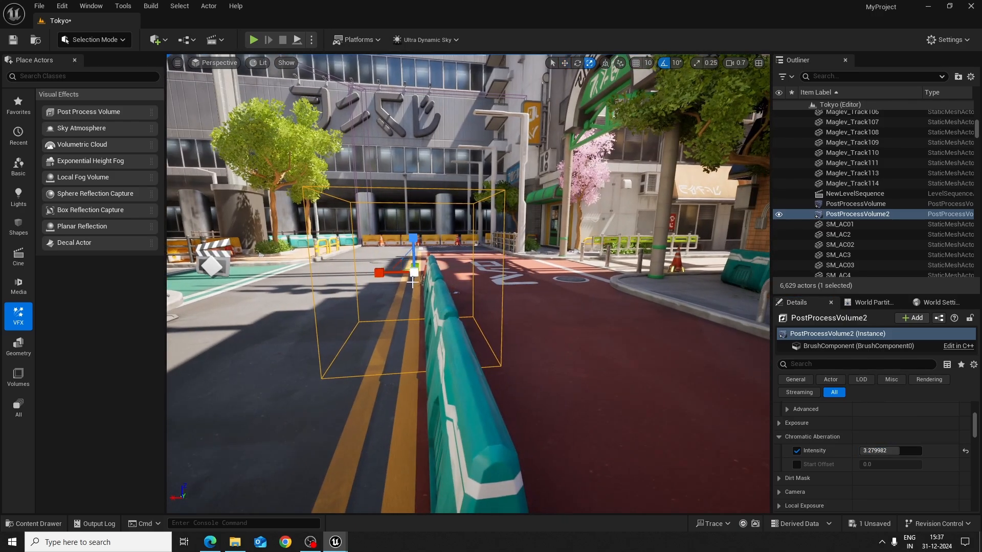
right_click_drag(423, 280, 421, 331)
key("e")
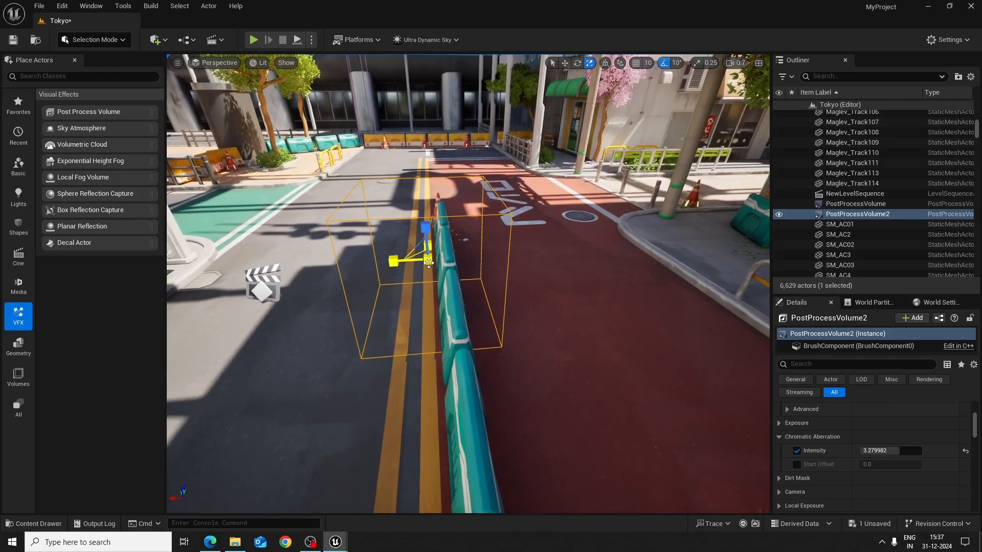
left_click_drag(428, 260, 452, 234)
key("e")
key("w")
key("r")
key("a")
right_click_drag(452, 287, 524, 286)
Select the first volume, PostProcessVolume, at the yellow crossing and raise its Bloom intensity to about 4.51
left_click_drag(516, 257, 565, 318)
key("s")
mouse_move(565, 318)
right_mouse_down()
mouse_move(680, 348)
mouse_move(619, 312)
mouse_move(537, 318)
mouse_move(550, 319)
right_mouse_up()
key("s")
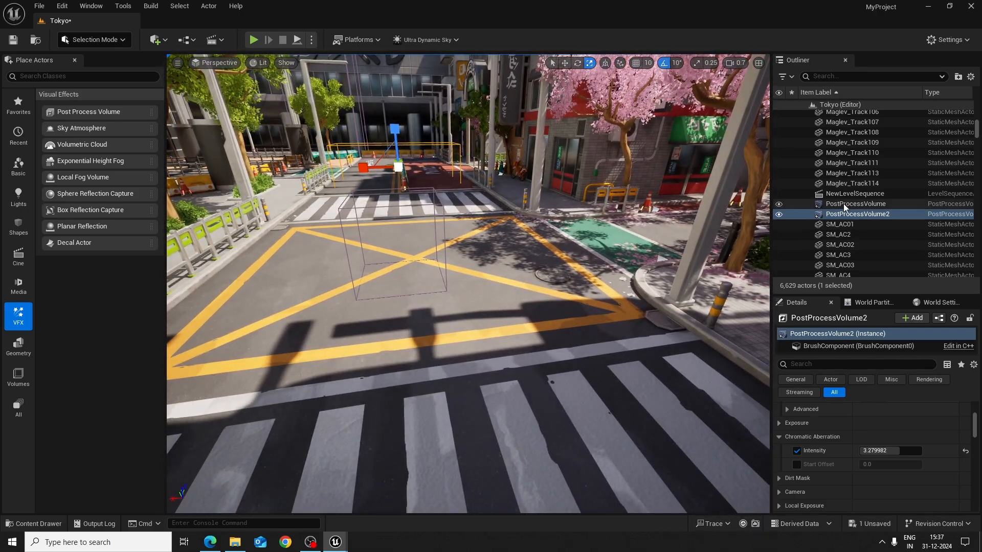
left_click(864, 204)
double_click(864, 204)
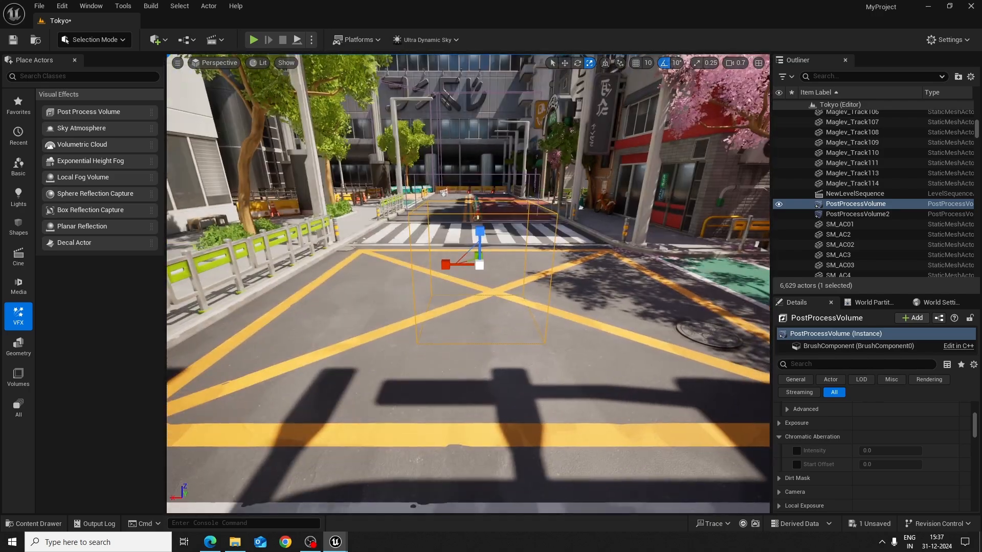
scroll(912, 474, "down", 2)
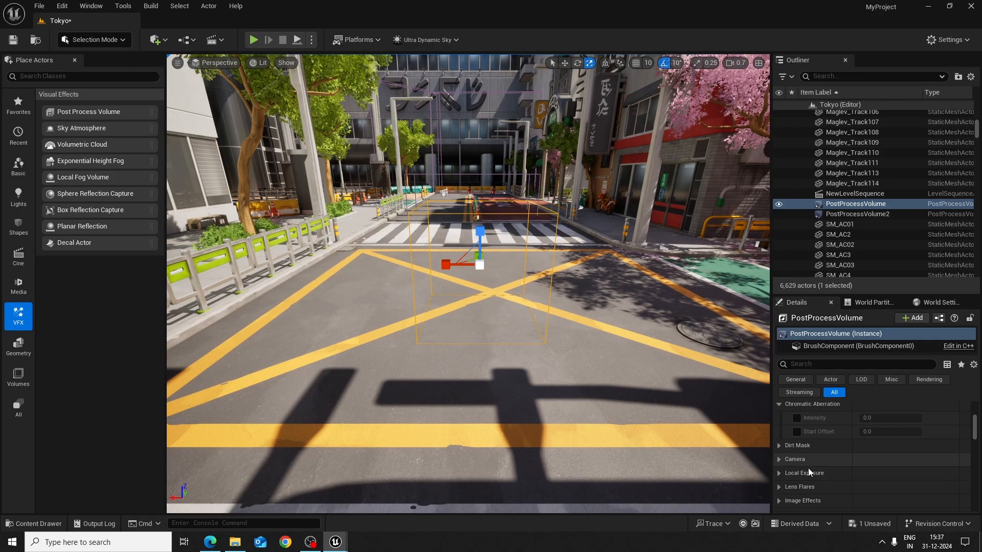
scroll(818, 474, "down", 2)
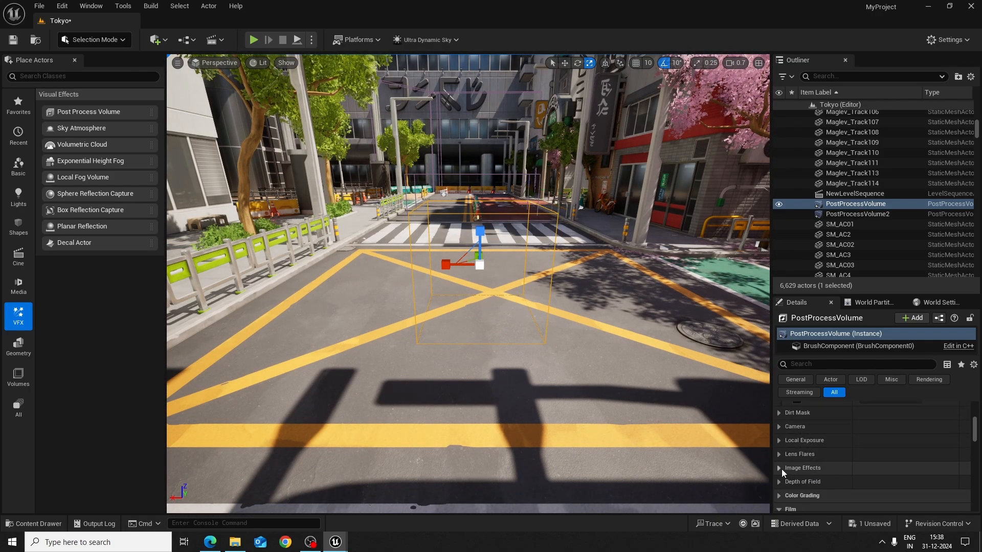
scroll(833, 471, "up", 11)
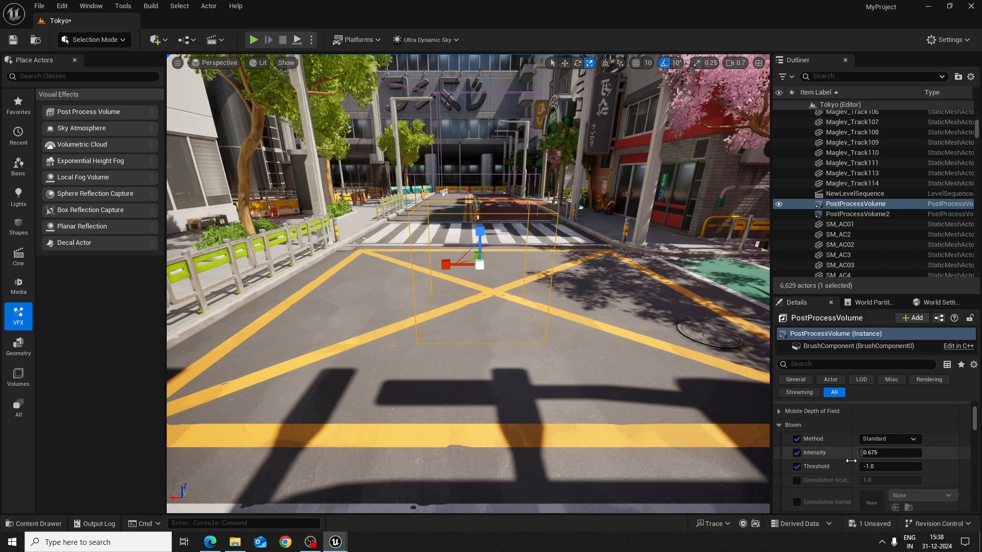
scroll(832, 468, "up", 2)
scroll(832, 468, "down", 2)
scroll(872, 472, "up", 2)
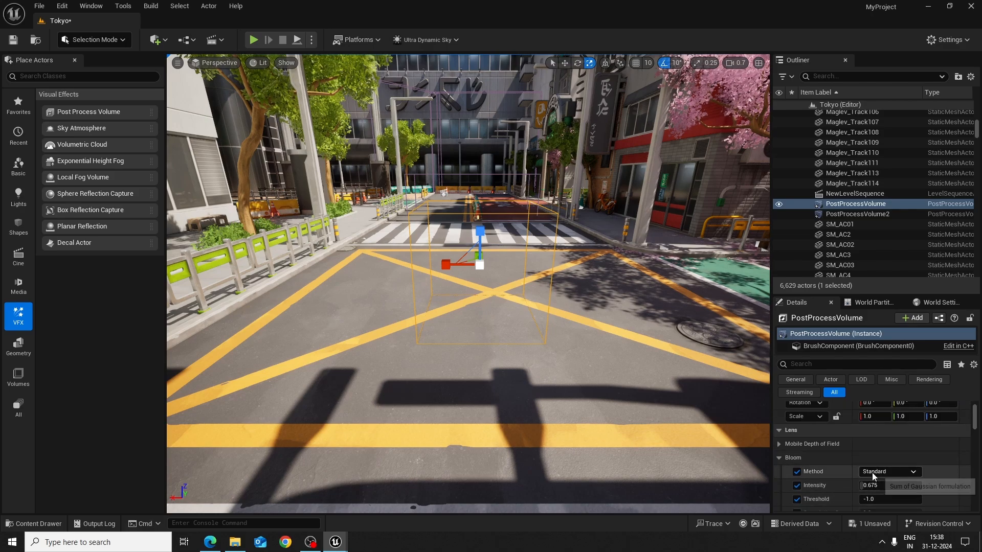
scroll(873, 473, "down", 8)
scroll(882, 473, "up", 8)
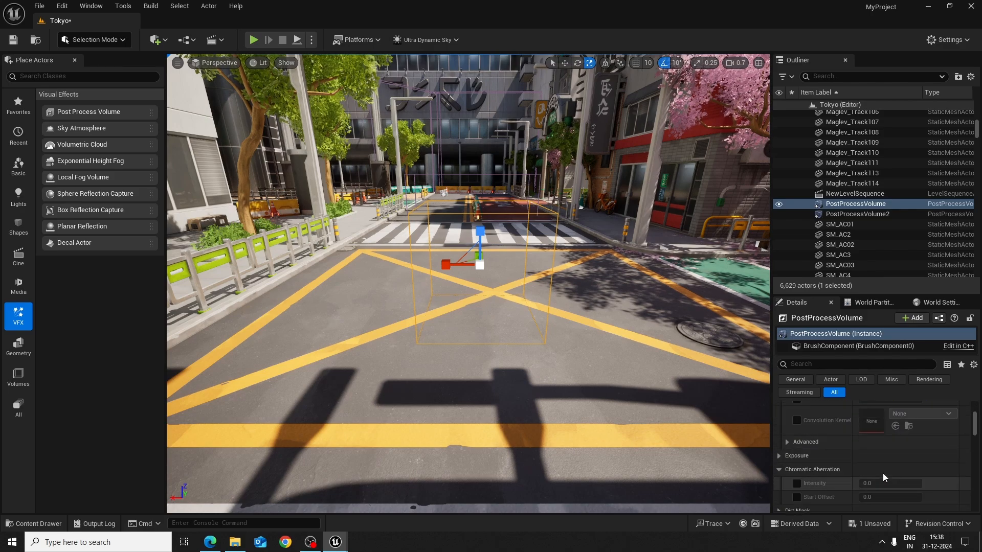
left_click_drag(879, 452, 920, 453)
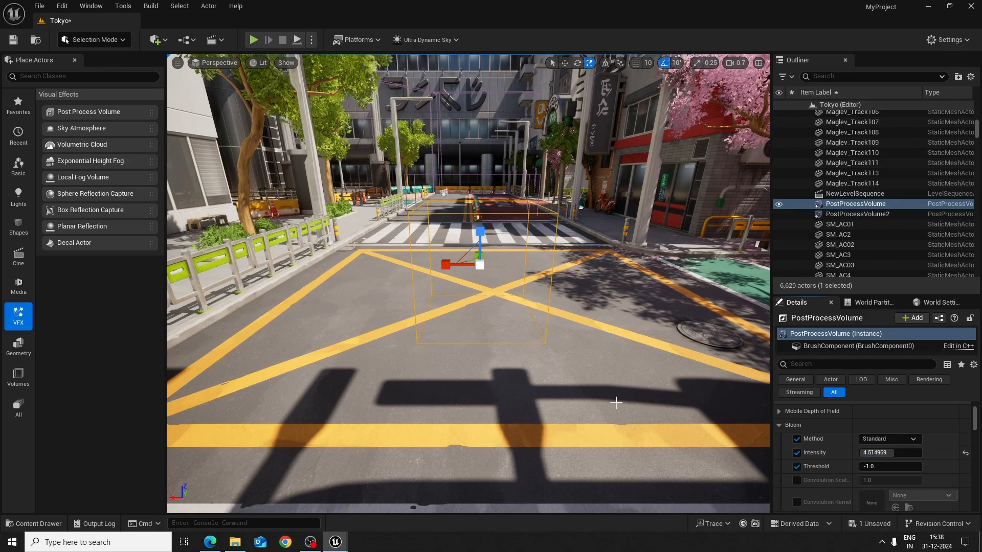
Increase the first volume's Bloom intensity to about 5.43 and widen the volume to an X scale of about 2.88
key("s")
mouse_move(615, 403)
right_mouse_down()
mouse_move(665, 403)
mouse_move(626, 402)
right_mouse_up()
key("w")
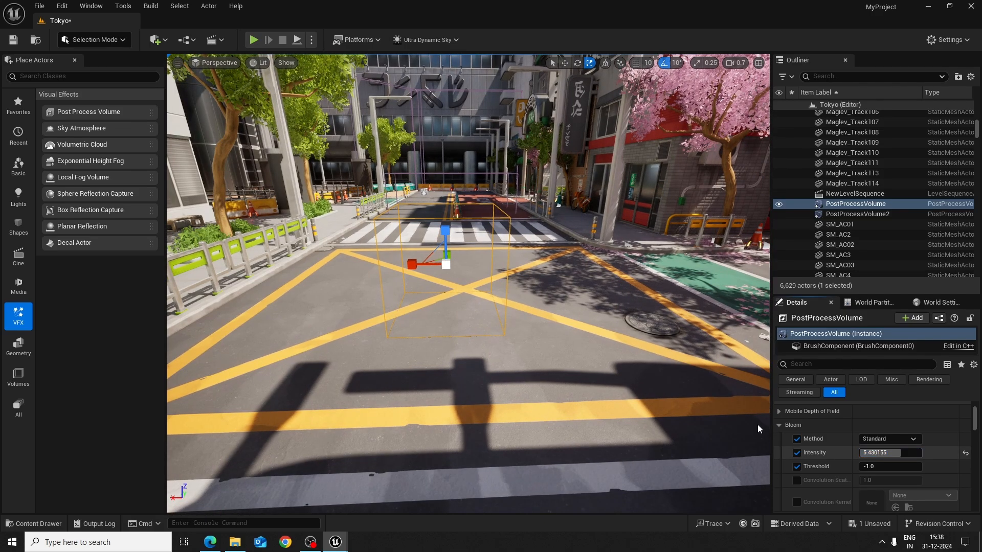
left_click_drag(424, 266, 327, 268)
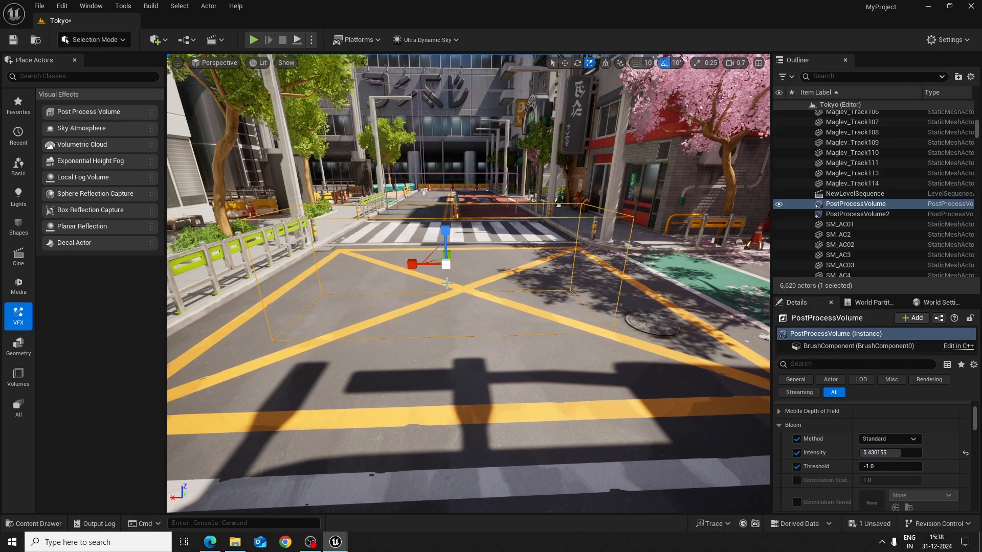
key("Escape")
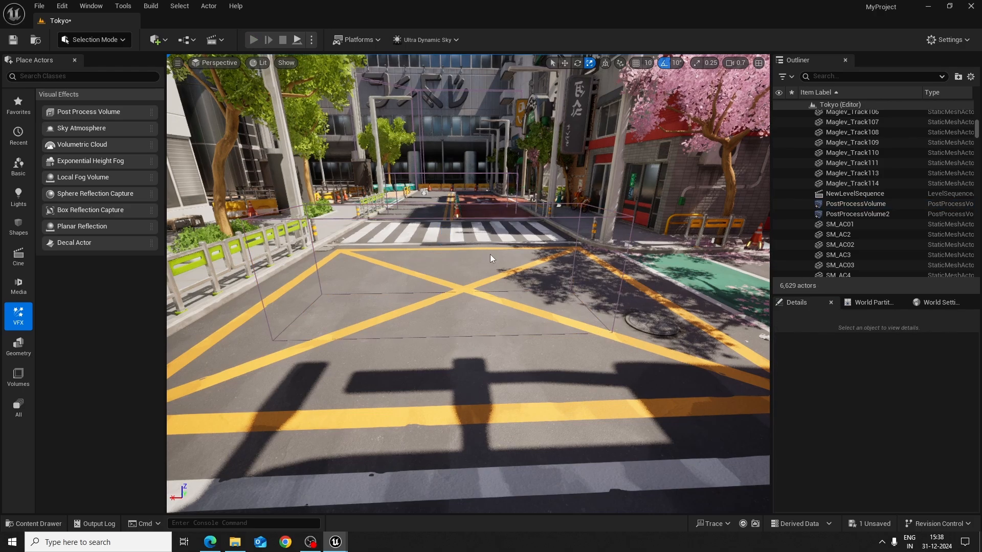
Play the level and run the character down the street through both volumes to compare their effects, ending the play session there
key("alt+p")
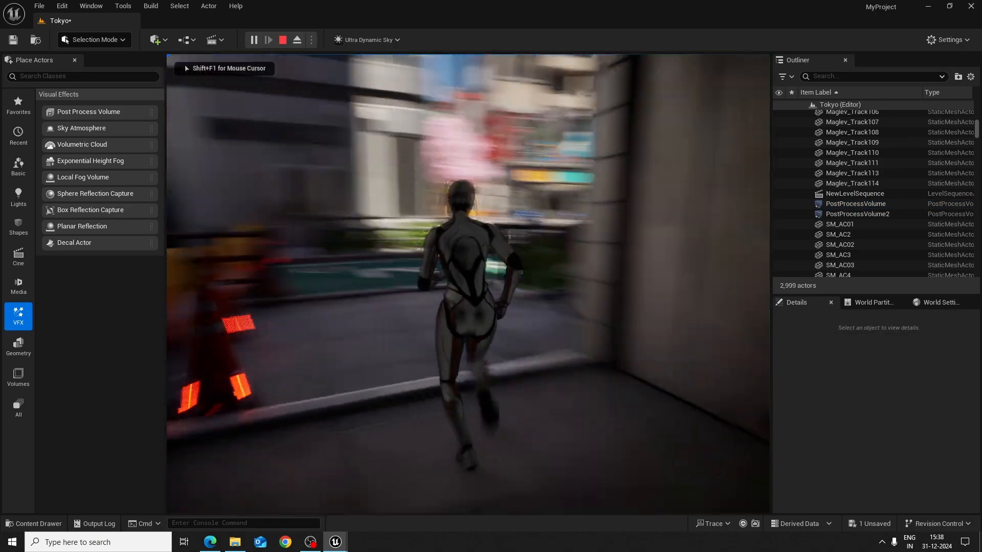
key("w")
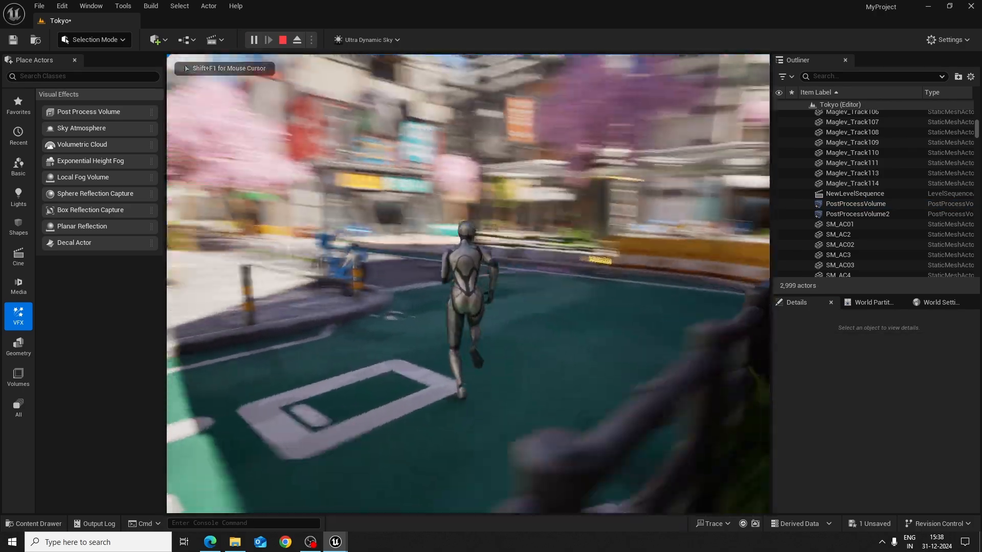
key("w")
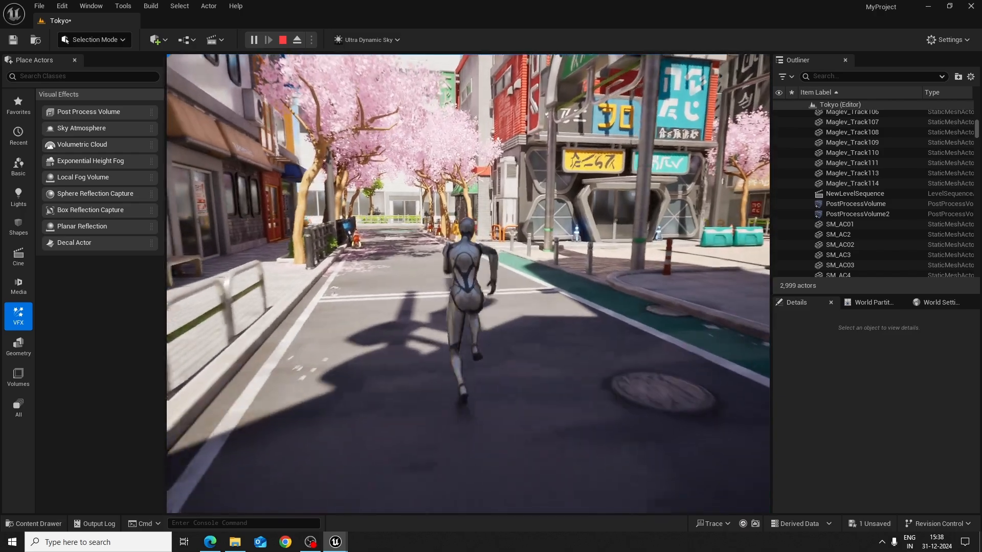
key("w")
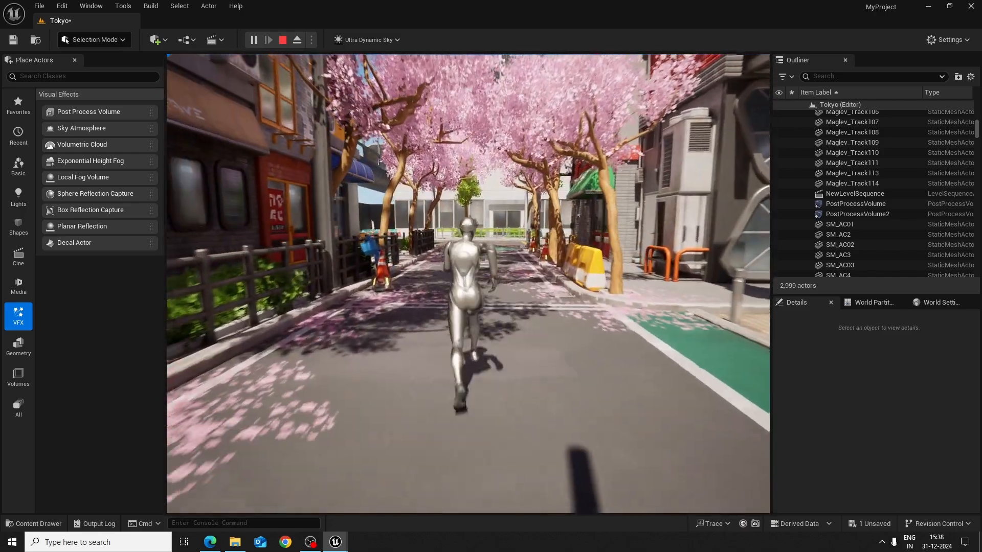
key("w")
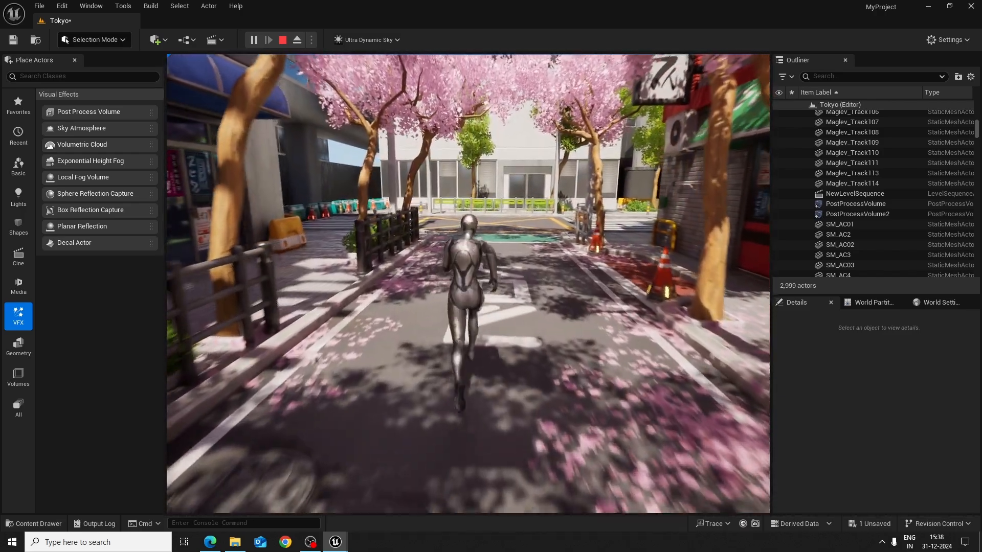
key("w")
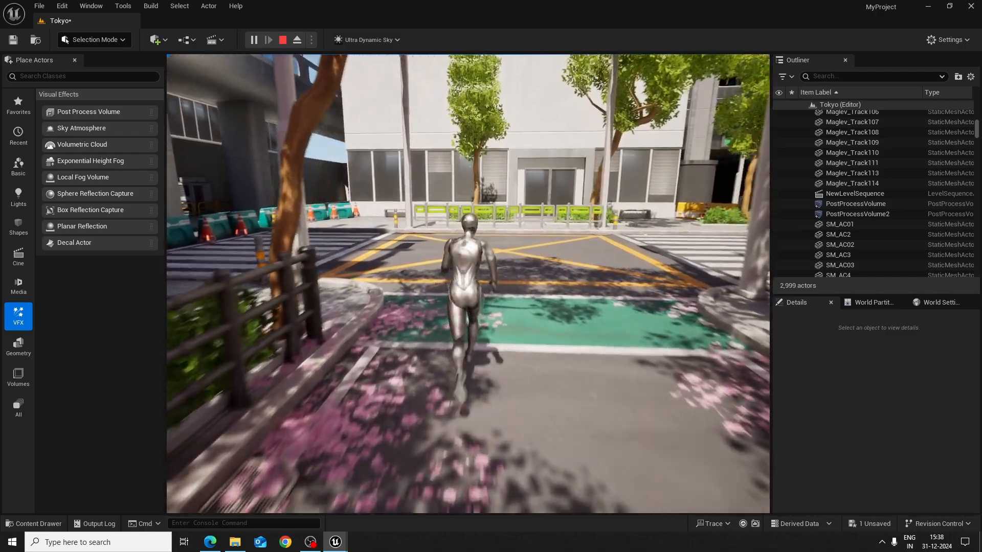
key("w")
key("s")
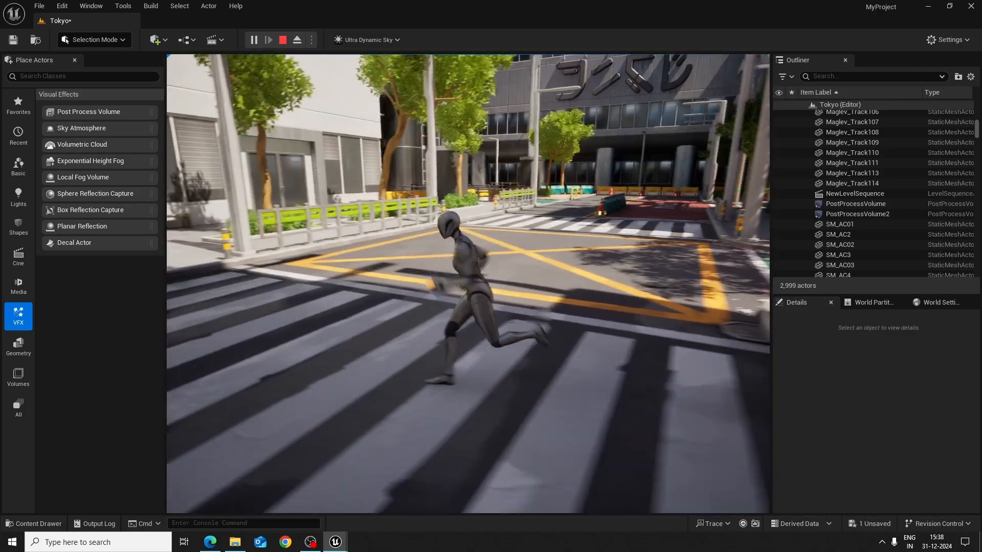
key("w")
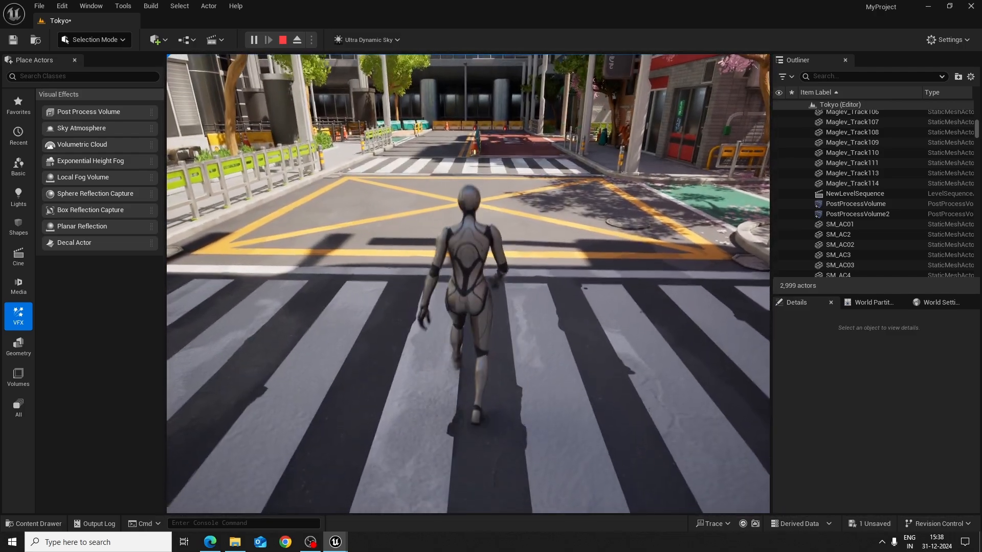
key("w")
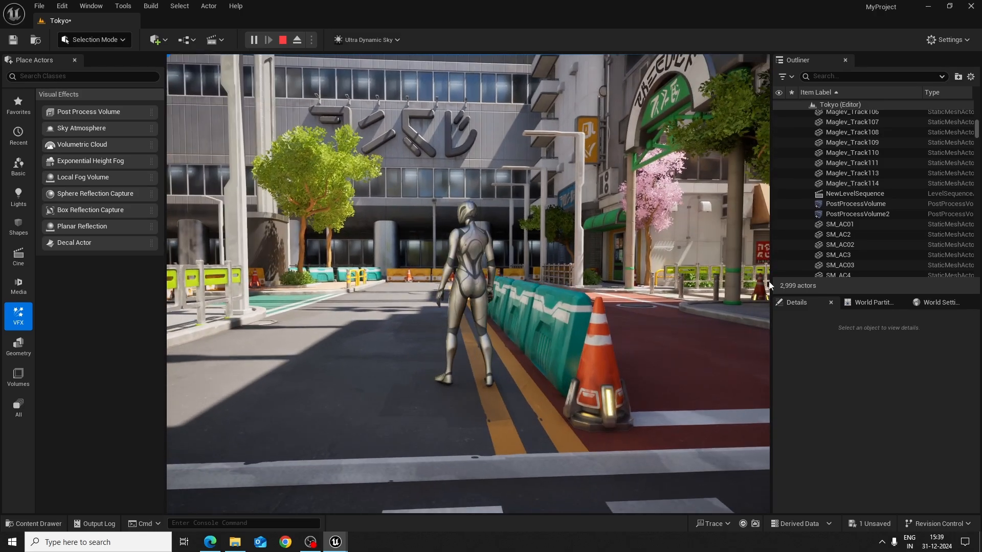
key("Escape")
Delete both Post Process Volumes from the level
key("s")
right_click_drag(661, 309, 669, 357)
key("w")
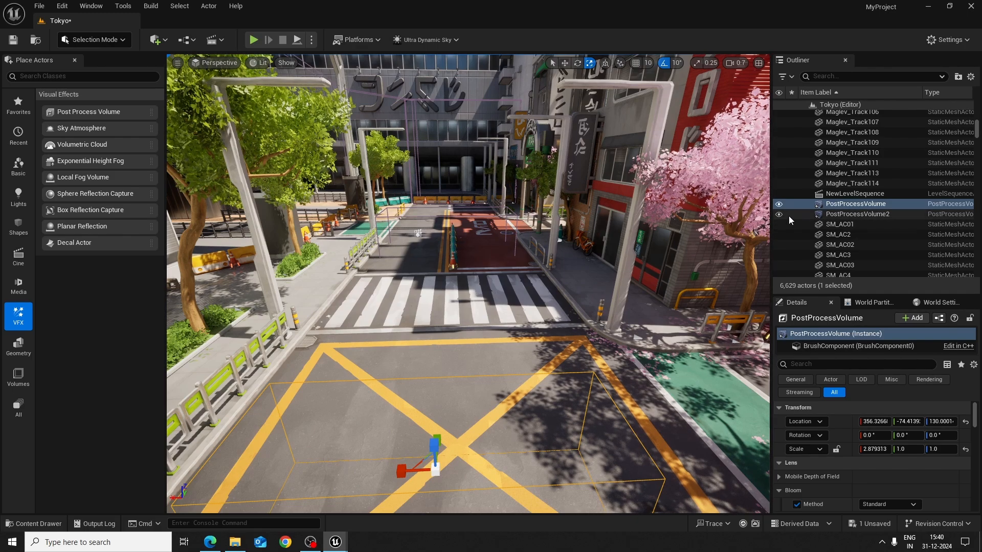
left_click(807, 214)
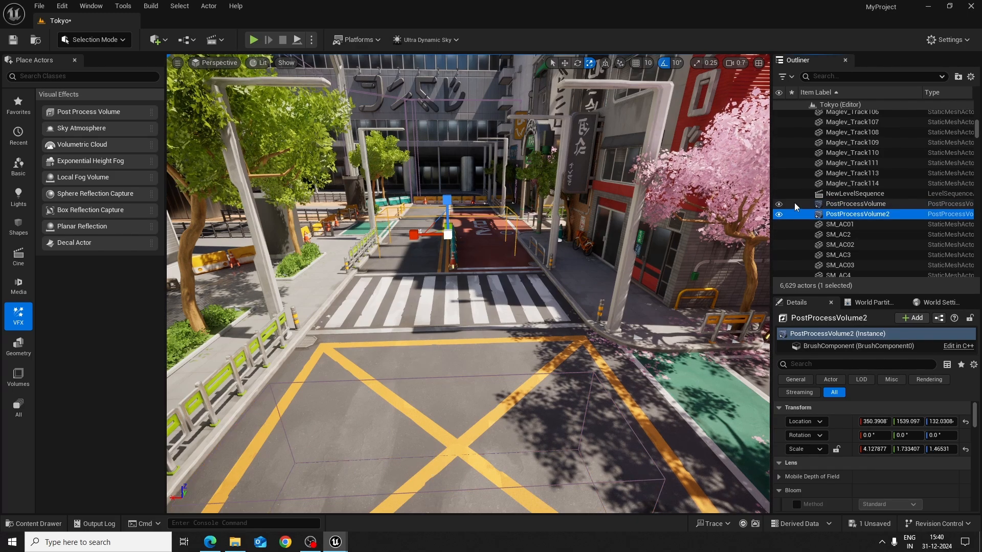
left_click(794, 204, "ctrl")
key("Delete")
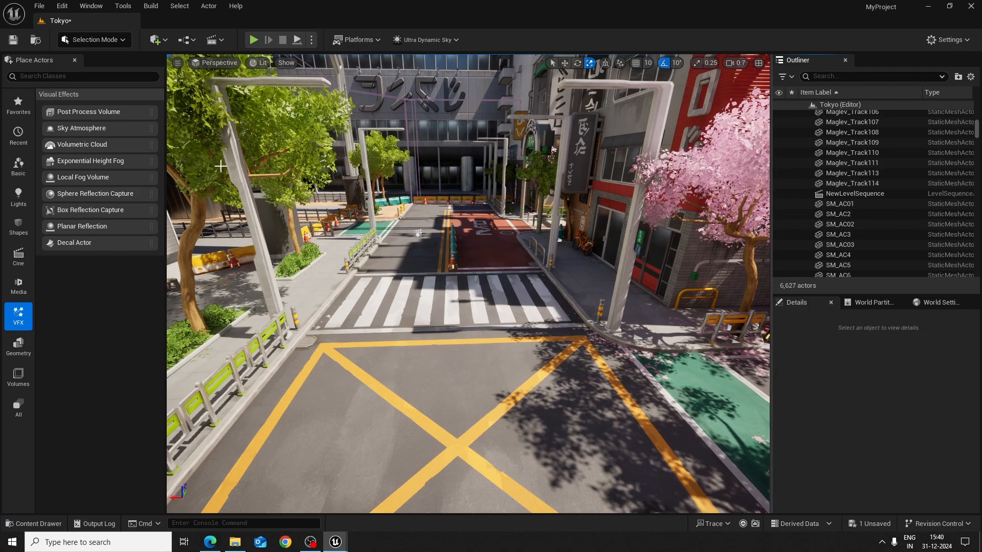
Place a new Post Process Volume over the yellow crossing at about X 320.7, Y 253.9, Z 130
left_click_drag(106, 110, 455, 379)
mouse_move(572, 386)
right_mouse_down()
mouse_move(562, 342)
mouse_move(568, 321)
mouse_move(558, 319)
mouse_move(571, 383)
right_mouse_up()
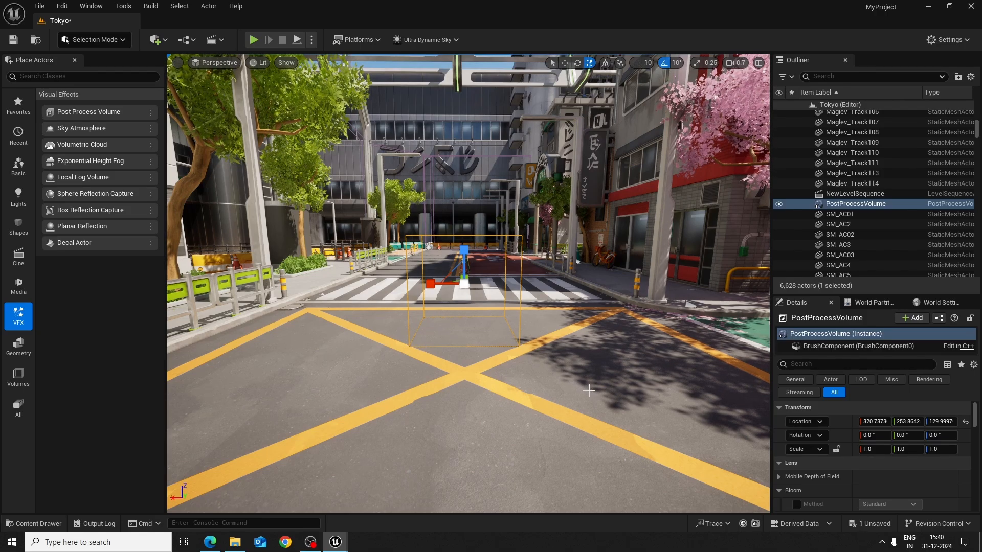
Move the camera repeatedly in and out of the new volume to examine its limited bounds
key("s")
mouse_move(589, 390)
right_mouse_down()
mouse_move(580, 376)
mouse_move(600, 376)
mouse_move(598, 398)
mouse_move(425, 396)
mouse_move(583, 396)
mouse_move(578, 343)
mouse_move(536, 445)
mouse_move(593, 394)
mouse_move(619, 389)
mouse_move(591, 390)
right_mouse_up()
key("w")
key("s")
key("w")
key("s")
key("w")
key("w")
key("s")
key("w")
key("s")
key("w")
key("s")
key("w")
key("s")
key("w")
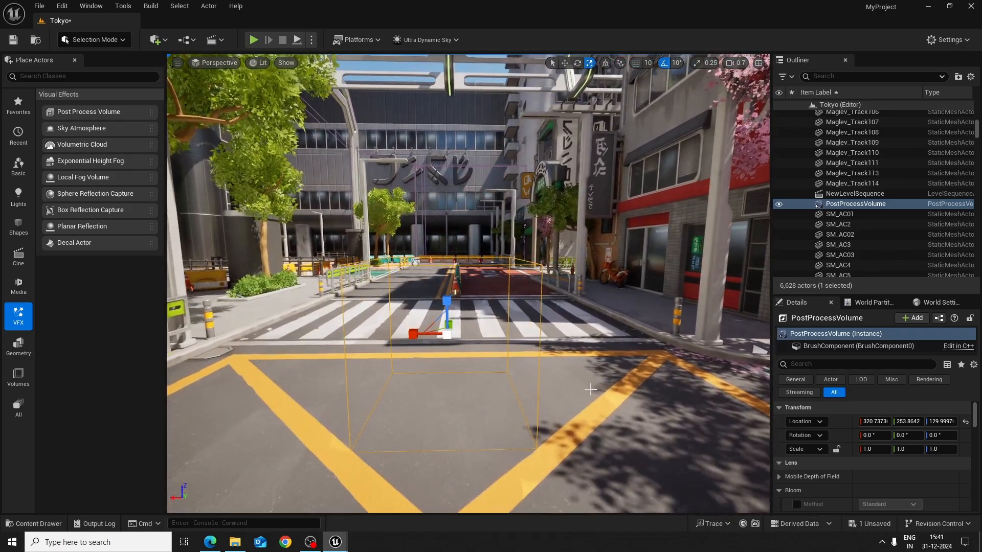
Enable Infinite Extent (Unbound) for the selected Post Process Volume and clear the property search
left_click(854, 204)
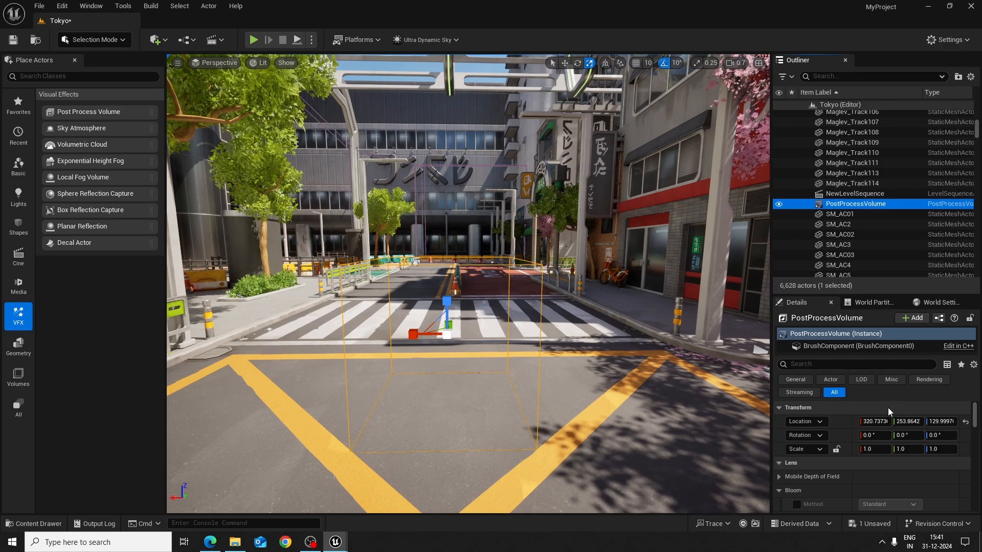
left_click(833, 363)
type("infi")
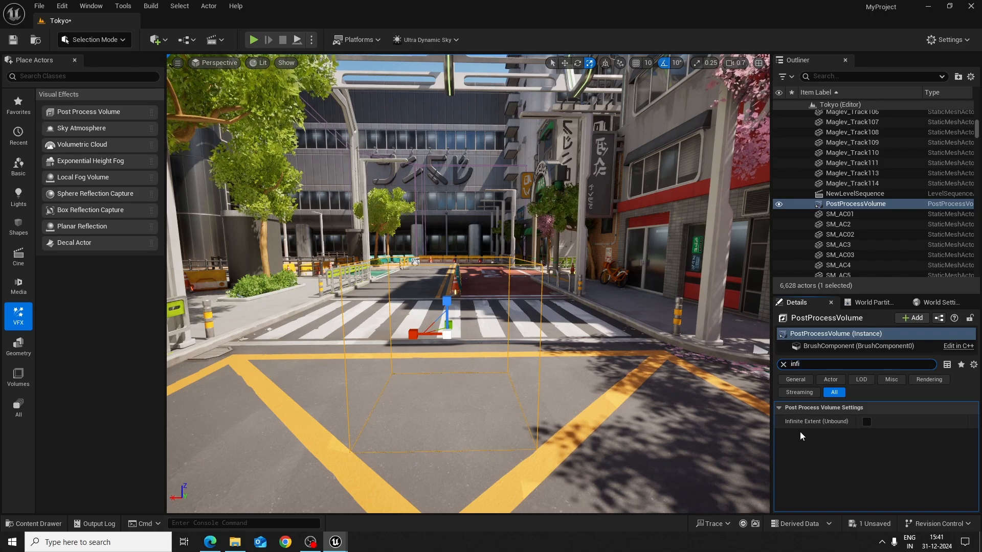
left_click(867, 422)
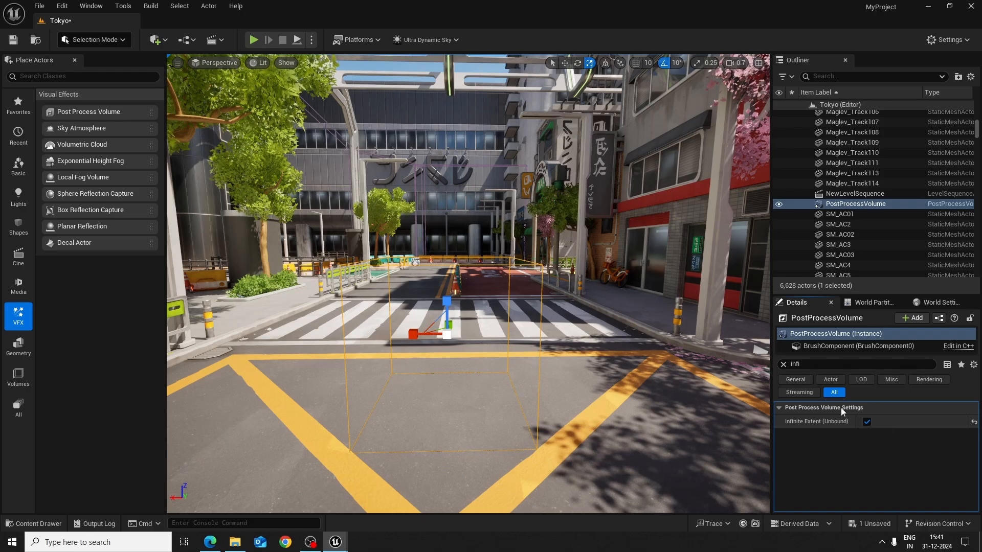
left_click(783, 364)
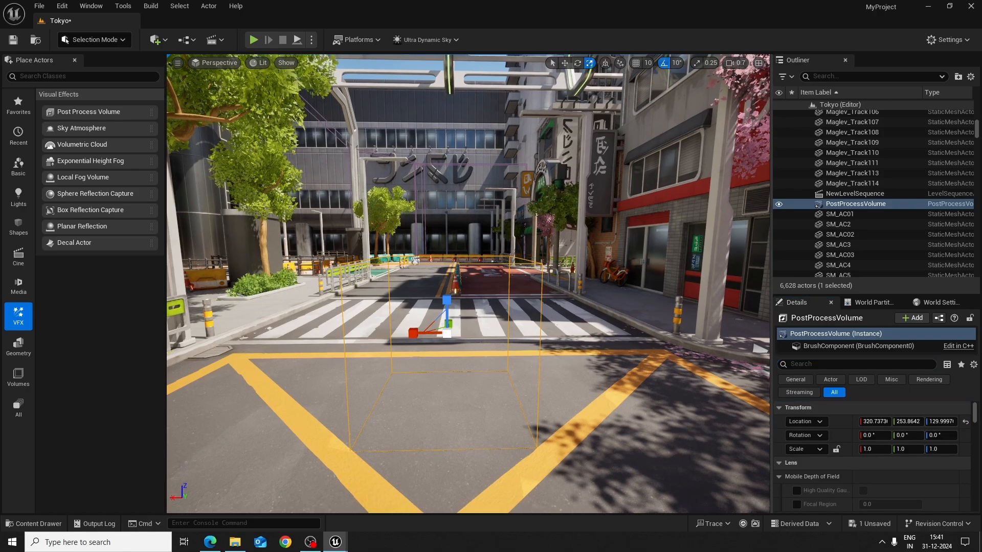
Examine the volume's lens settings from Mobile Depth of Field through Image Effects, viewing the street from nearer and farther
key("s")
key("w")
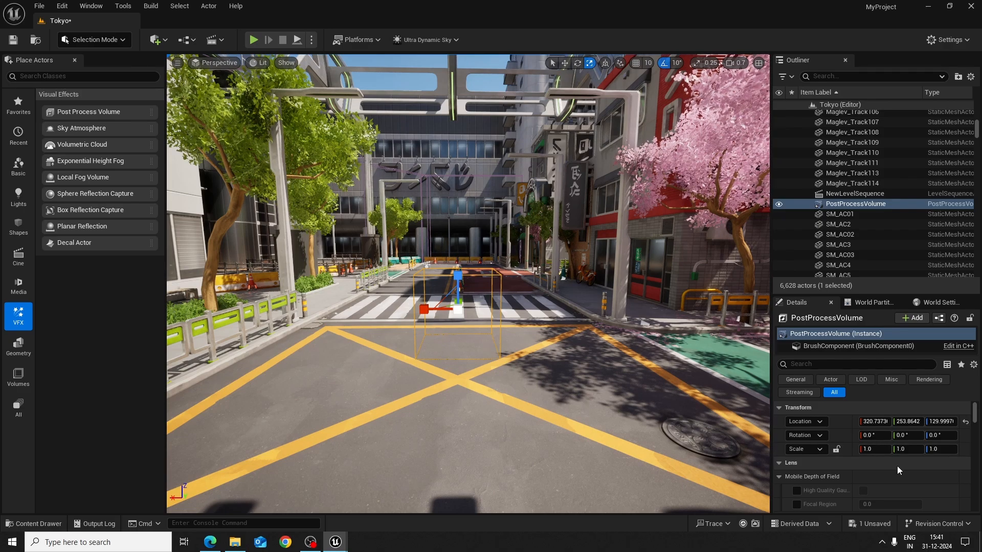
scroll(897, 466, "down", 2)
scroll(902, 468, "down", 8)
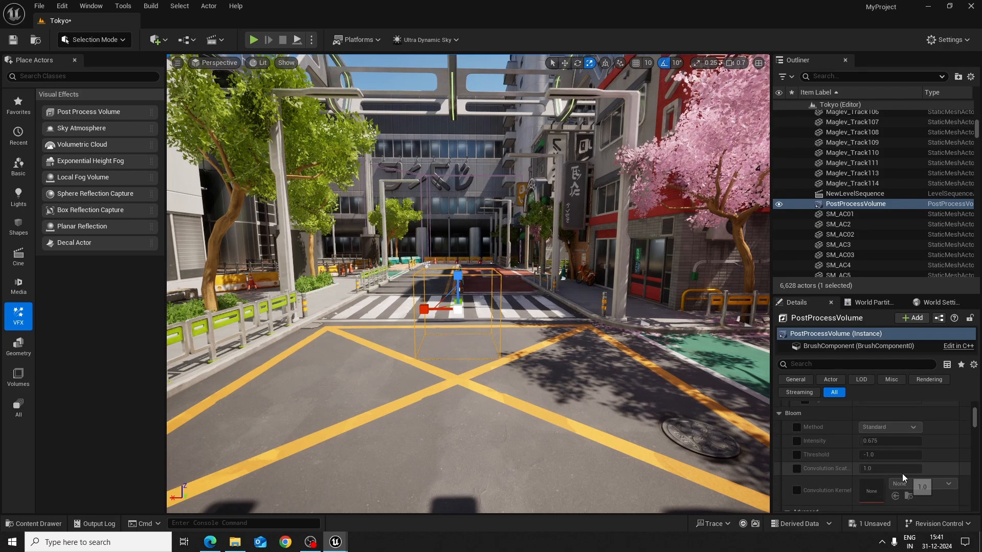
scroll(905, 474, "down", 10)
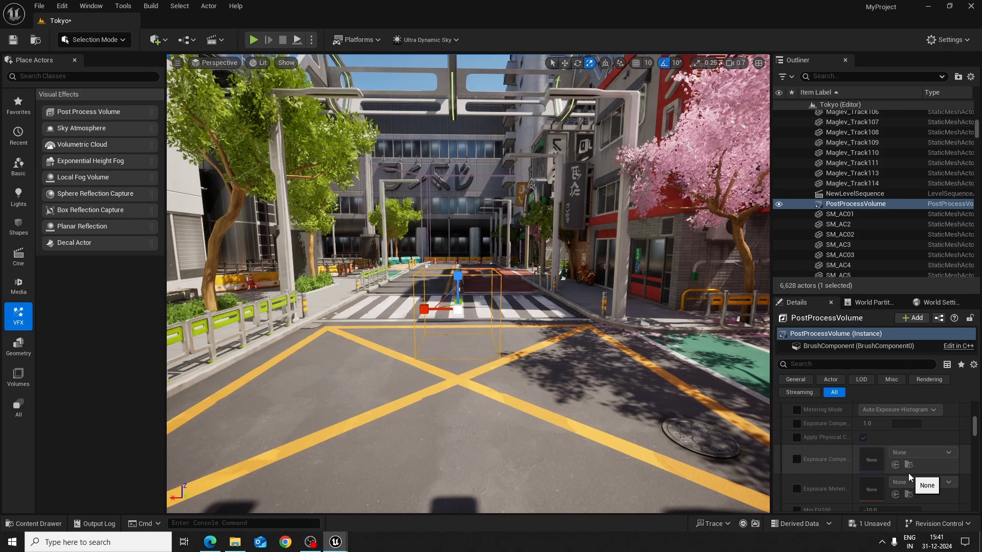
scroll(909, 473, "down", 6)
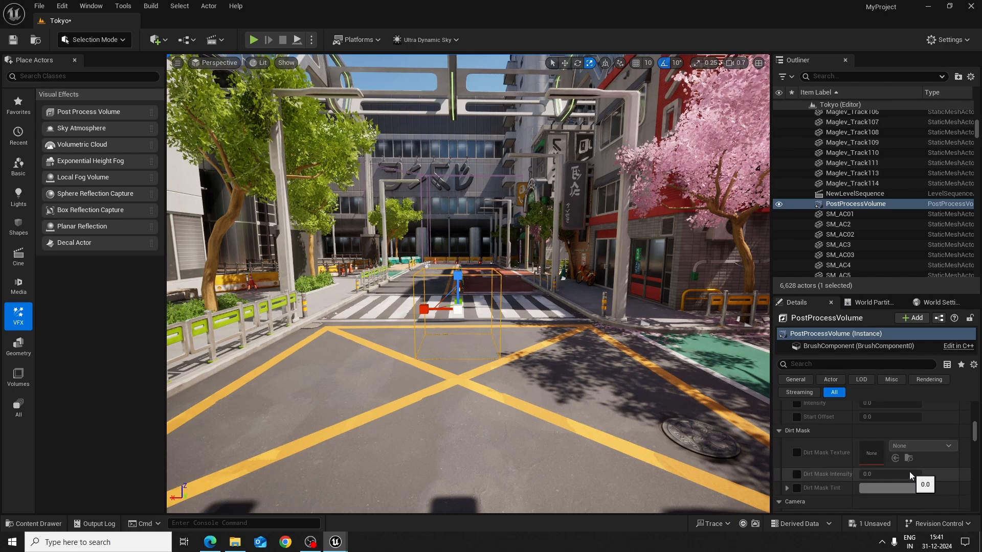
scroll(907, 477, "down", 6)
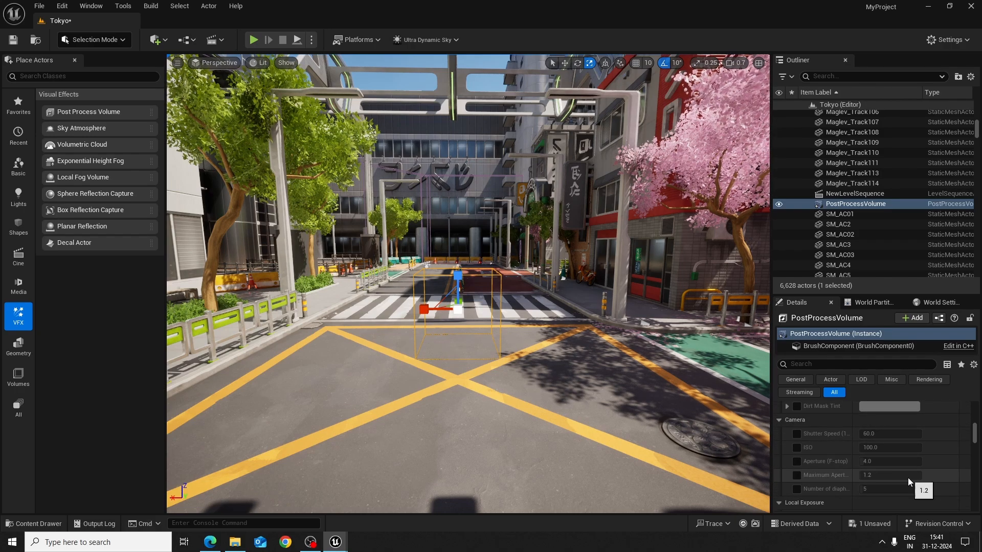
scroll(907, 477, "down", 8)
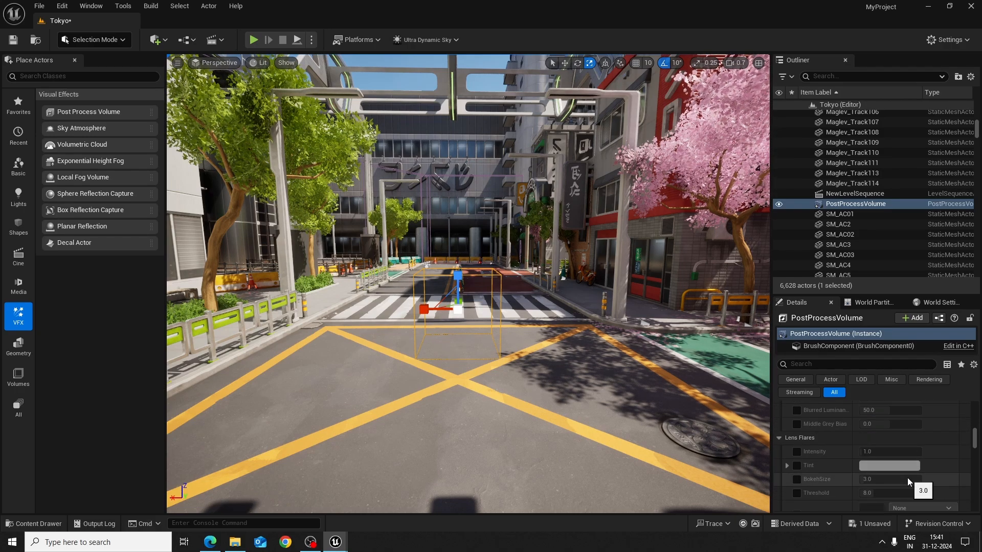
scroll(907, 478, "down", 3)
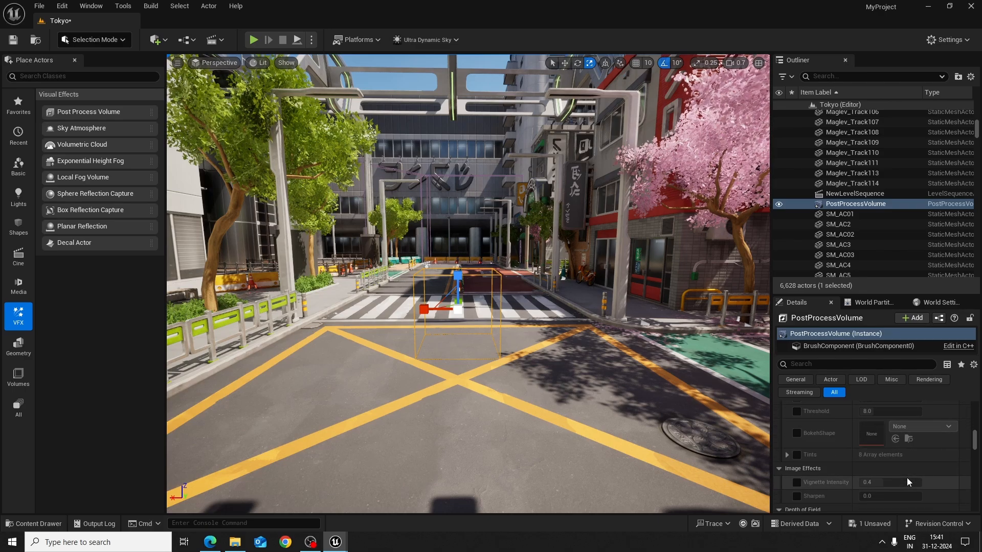
key("s")
right_click_drag(447, 360, 443, 363)
key("w")
key("s")
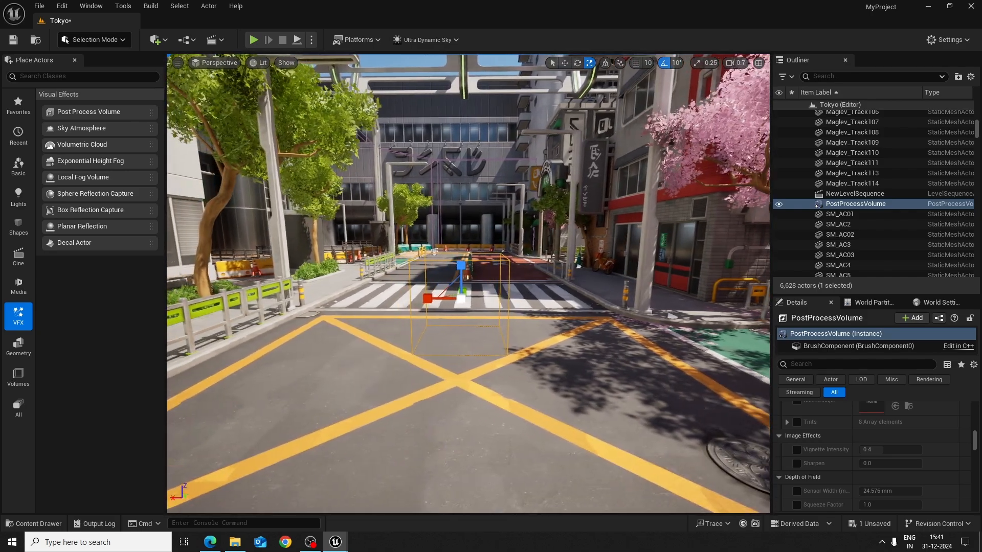
Try several Vignette Intensity values and disable the override, and try Sharpen at about 1.6 and reset it
left_click(796, 451)
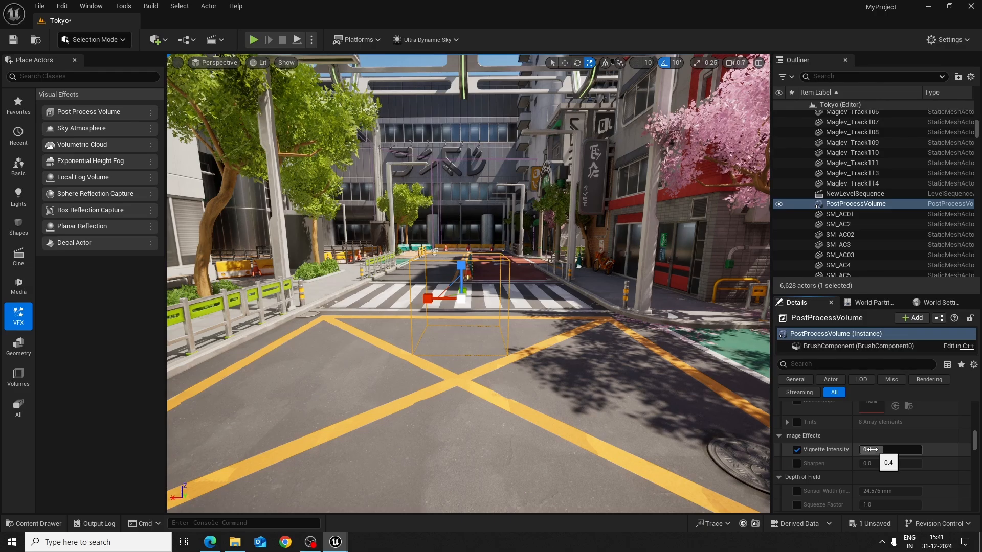
left_click_drag(885, 449, 915, 449)
right_click_drag(577, 372, 77, 360)
left_click_drag(892, 450, 864, 451)
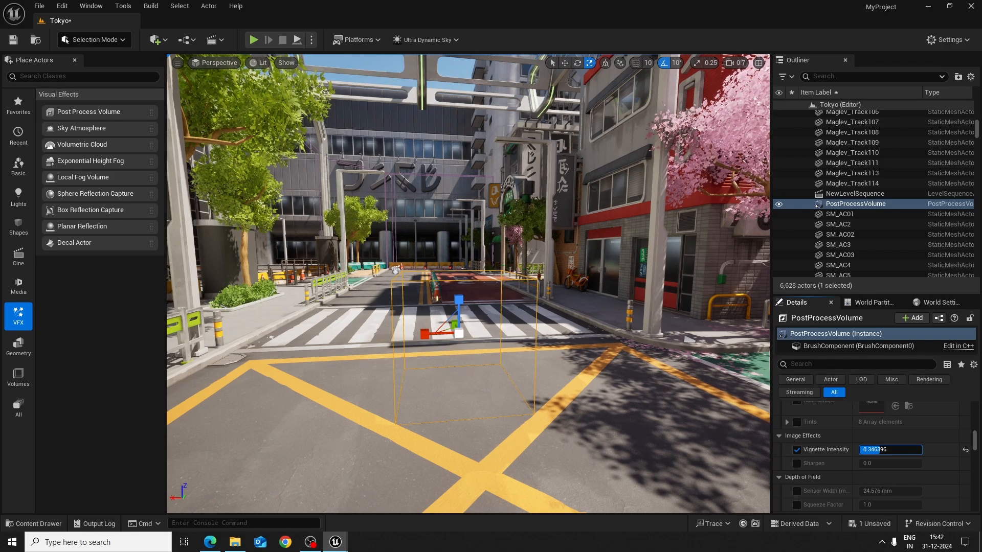
left_click_drag(864, 451, 921, 463)
left_click(797, 450)
left_click(795, 465)
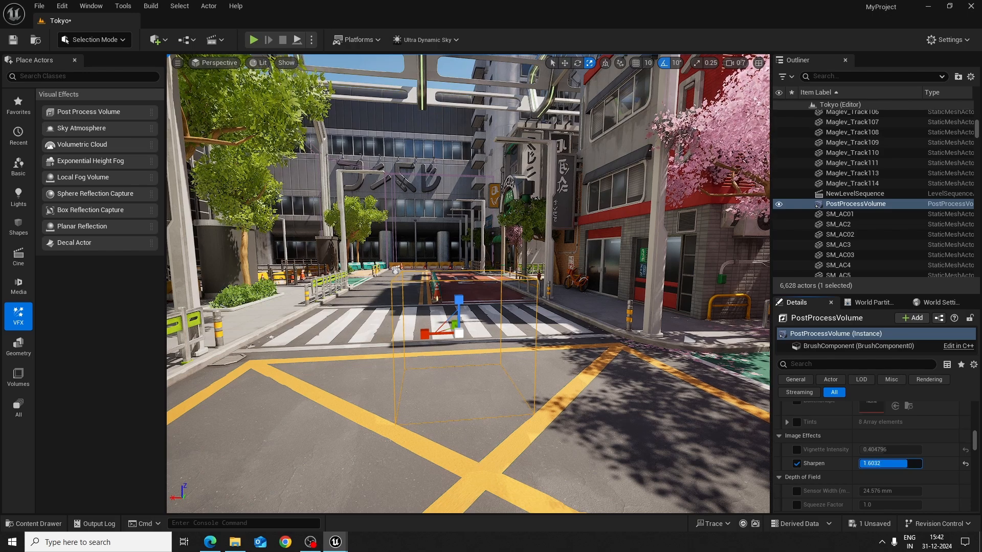
left_click(966, 463)
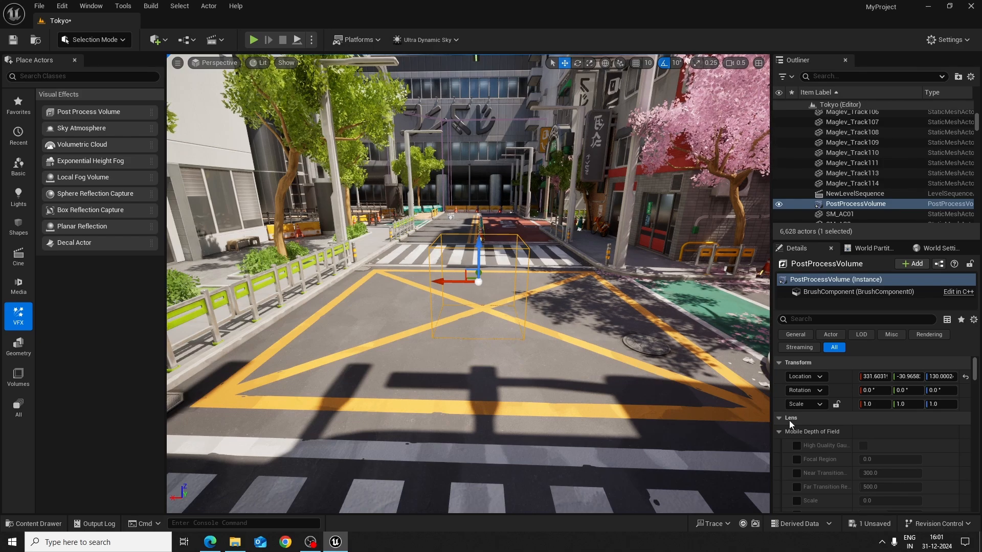
Try the Lens Flares Intensity and BokehSize overrides, leaving both disabled
scroll(911, 451, "down", 3)
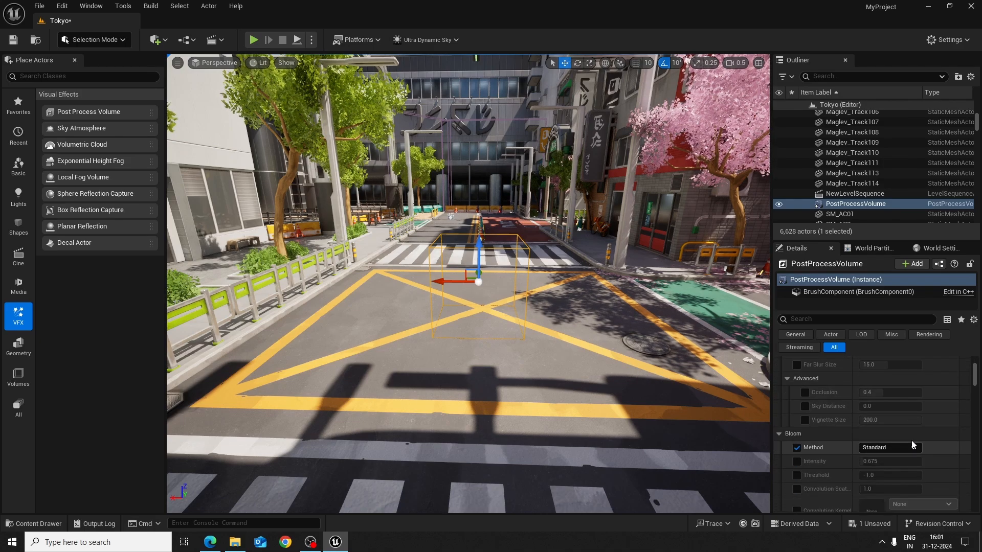
left_click_drag(975, 377, 977, 408)
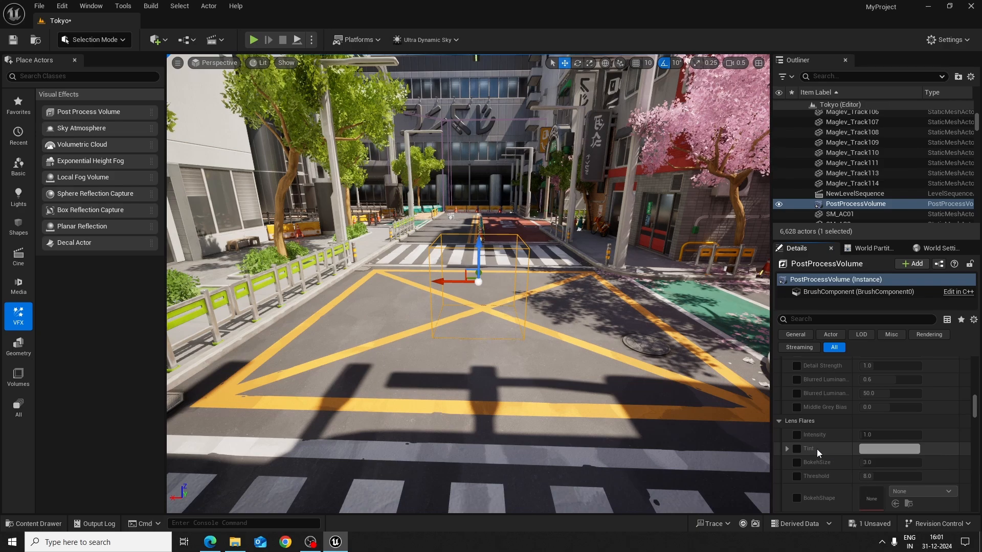
left_click(798, 436)
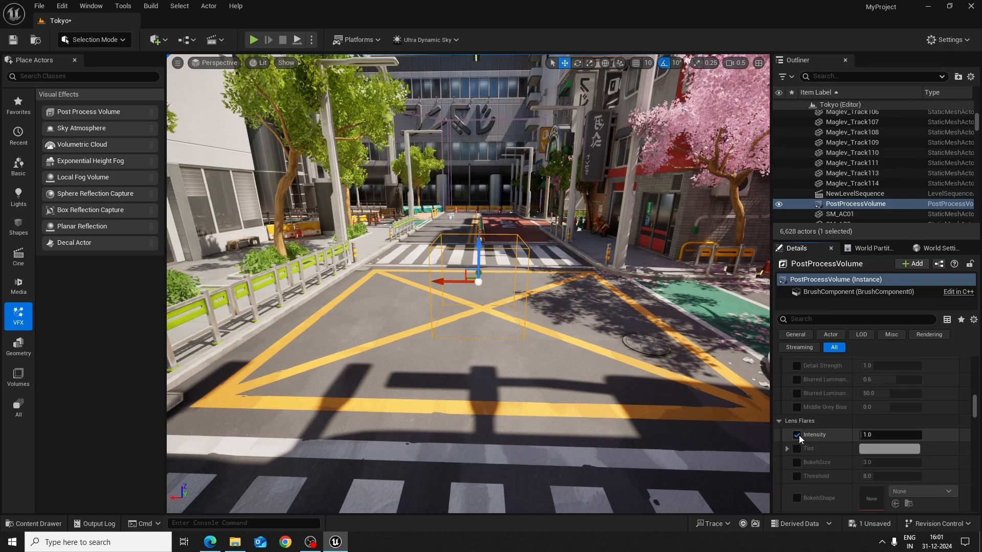
left_click(796, 462)
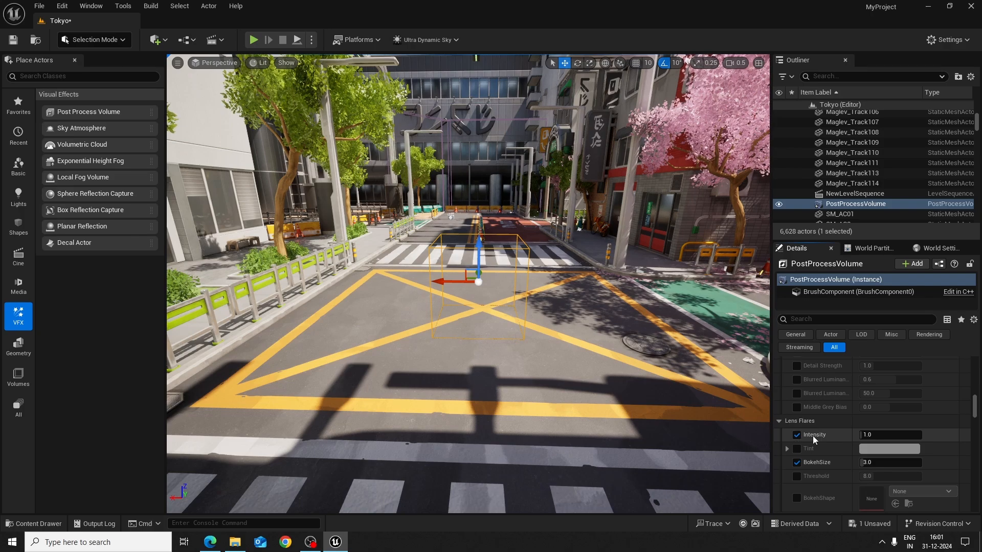
left_click(797, 435)
left_click(796, 463)
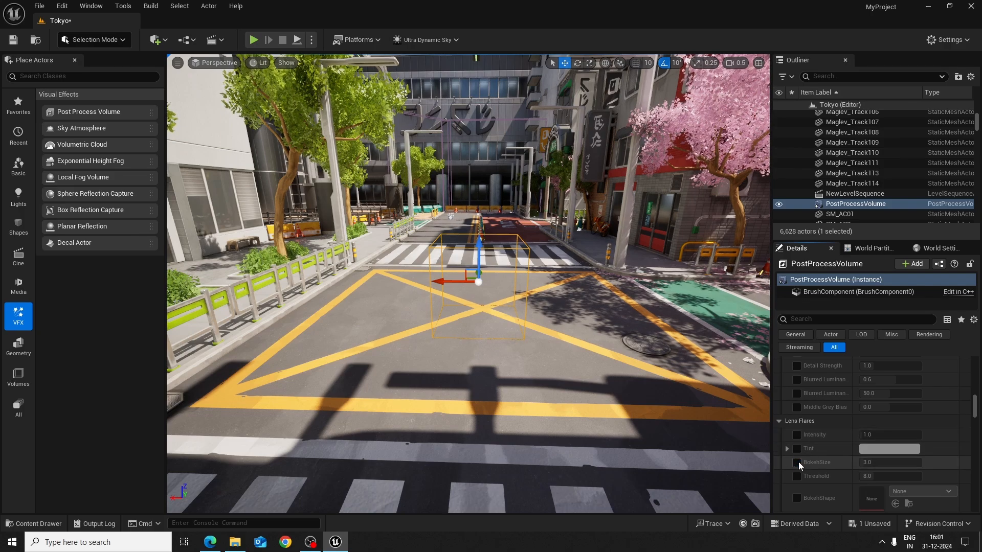
Try lowering the Vignette Intensity to about 0.13 and disable its override
scroll(823, 468, "down", 5)
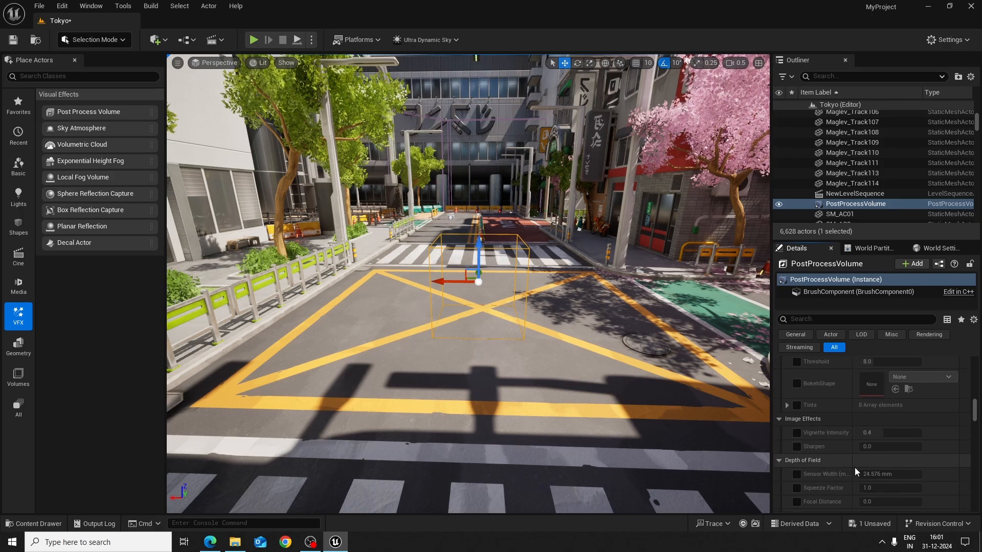
left_click(797, 433)
mouse_move(871, 433)
left_mouse_down()
mouse_move(893, 433)
mouse_move(867, 433)
left_mouse_up()
left_click(796, 433)
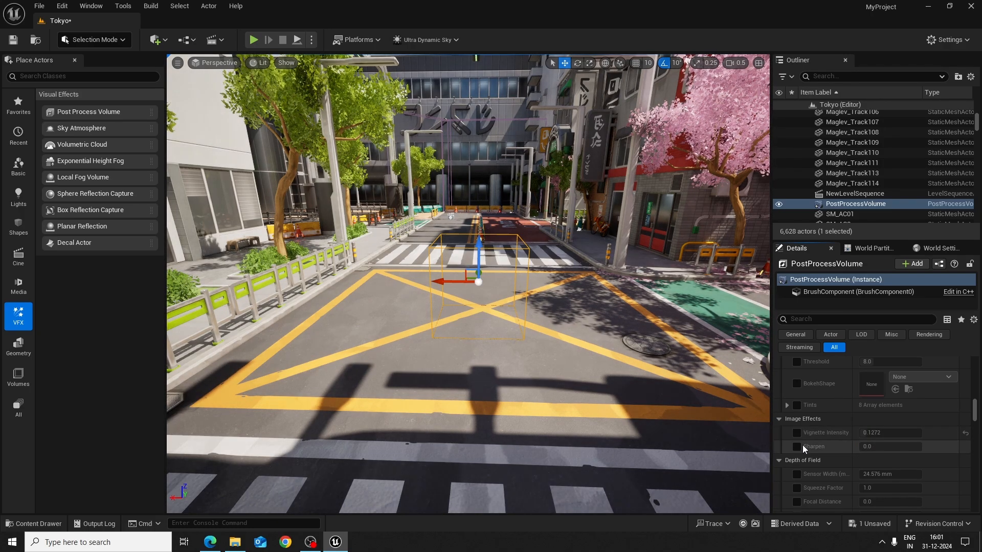
Try a different Color Grading Temp and reset it, try a Tint of about -0.06, and disable both overrides
scroll(874, 461, "down", 2)
scroll(878, 462, "down", 5)
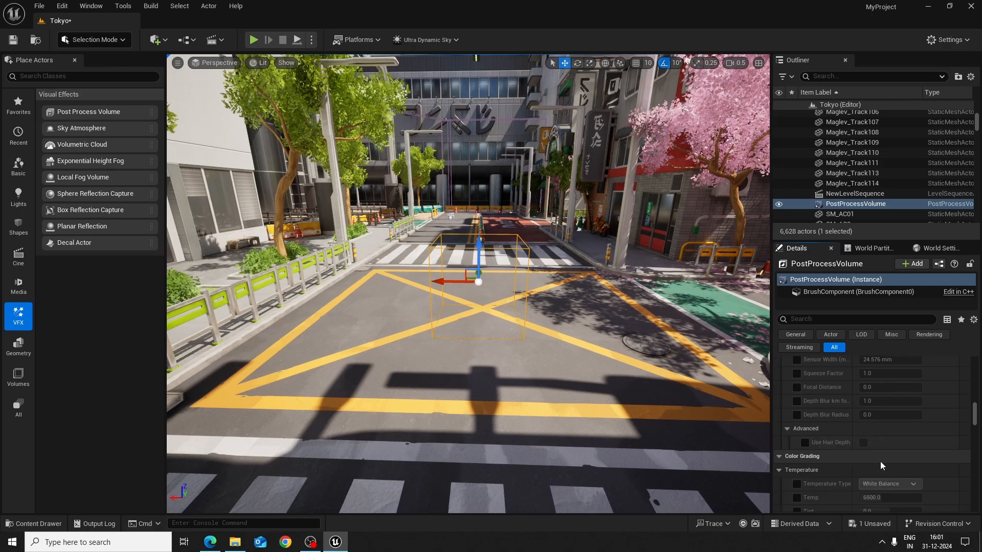
left_click(779, 407)
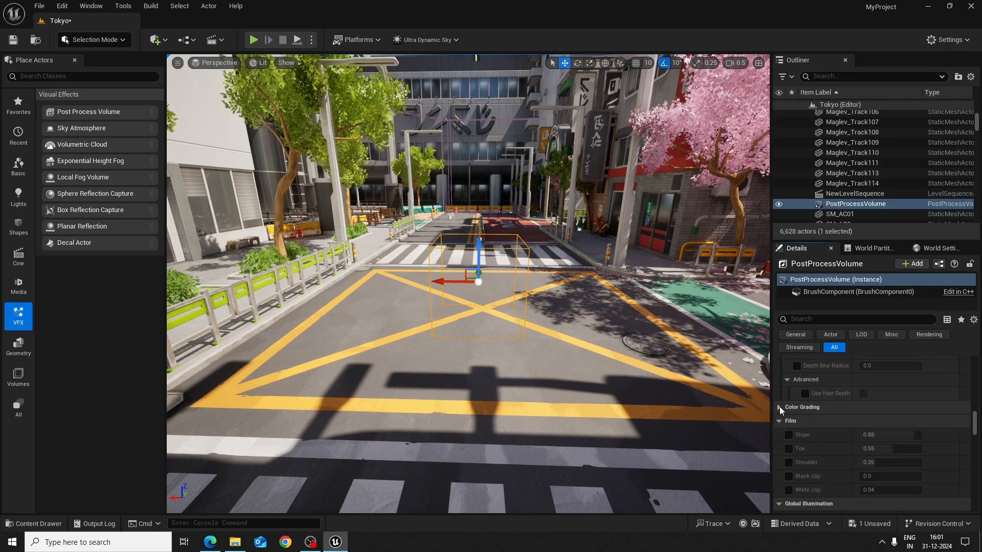
left_click(778, 408)
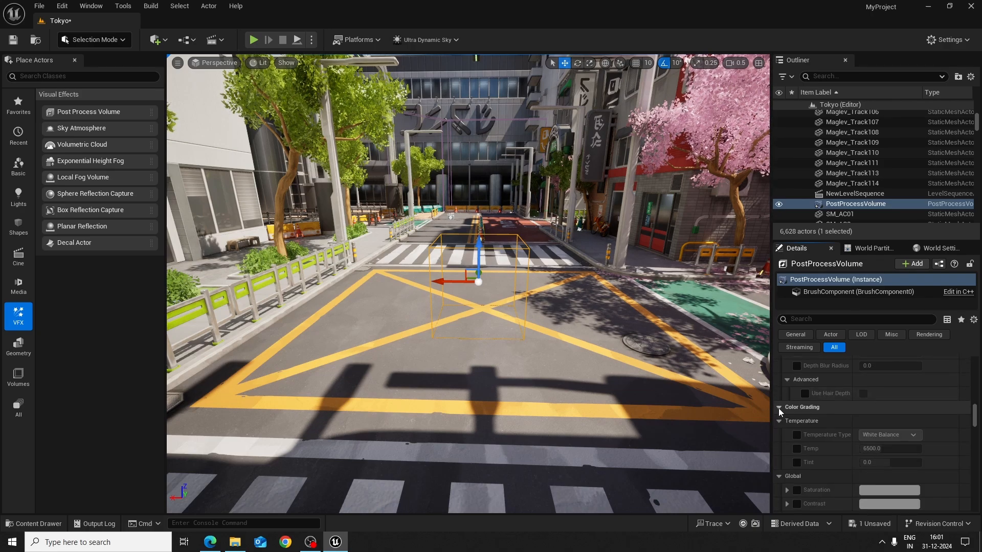
left_click(797, 449)
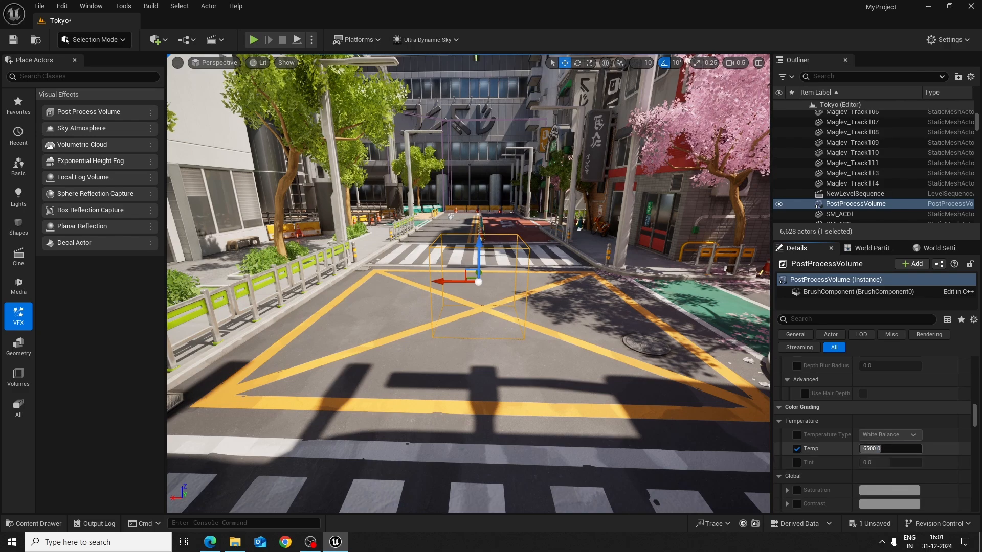
left_click_drag(890, 448, 864, 448)
left_click(966, 448)
left_click(797, 449)
left_click(797, 462)
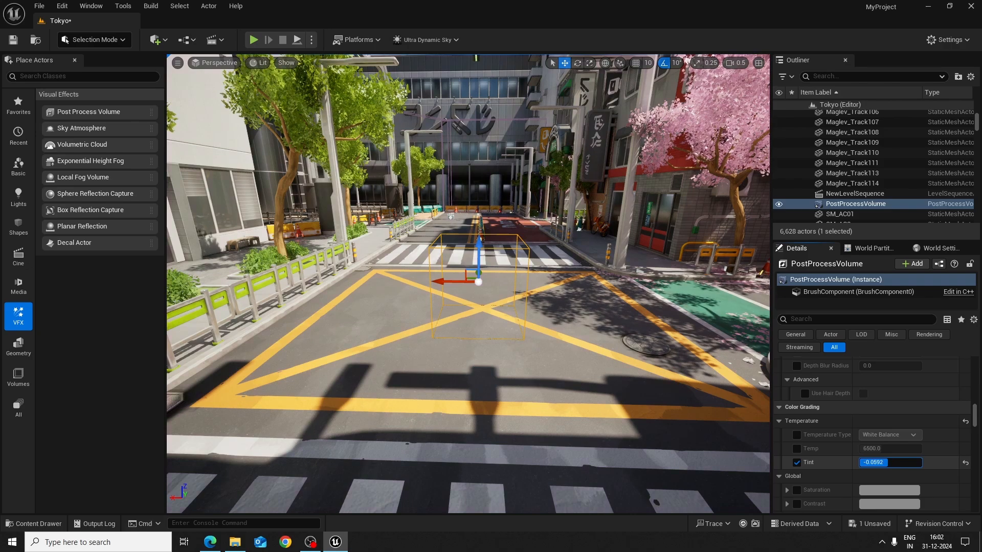
left_click(797, 463)
Try the Shadows Saturation override in Color Grading, expand its color wheel, and disable it again
scroll(826, 462, "down", 3)
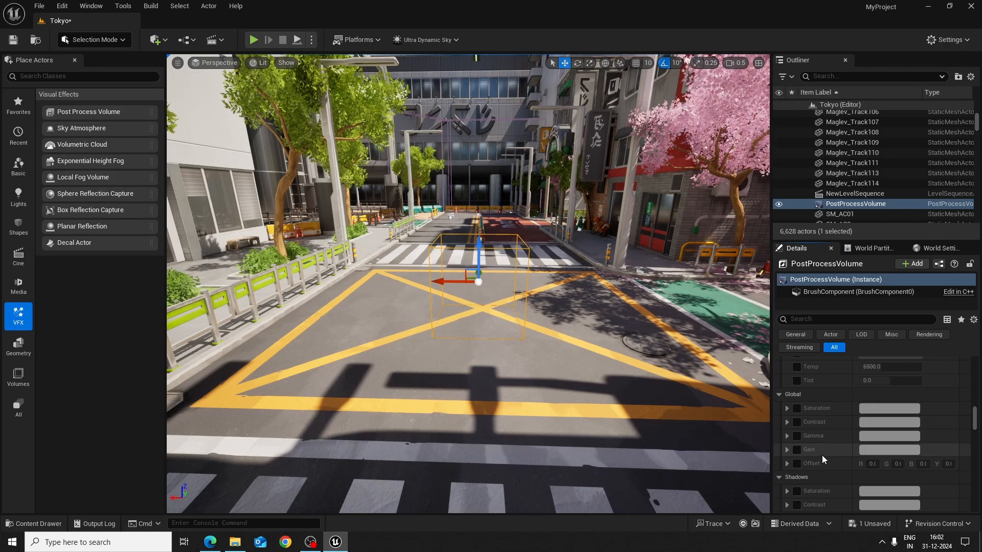
scroll(824, 456, "down", 3)
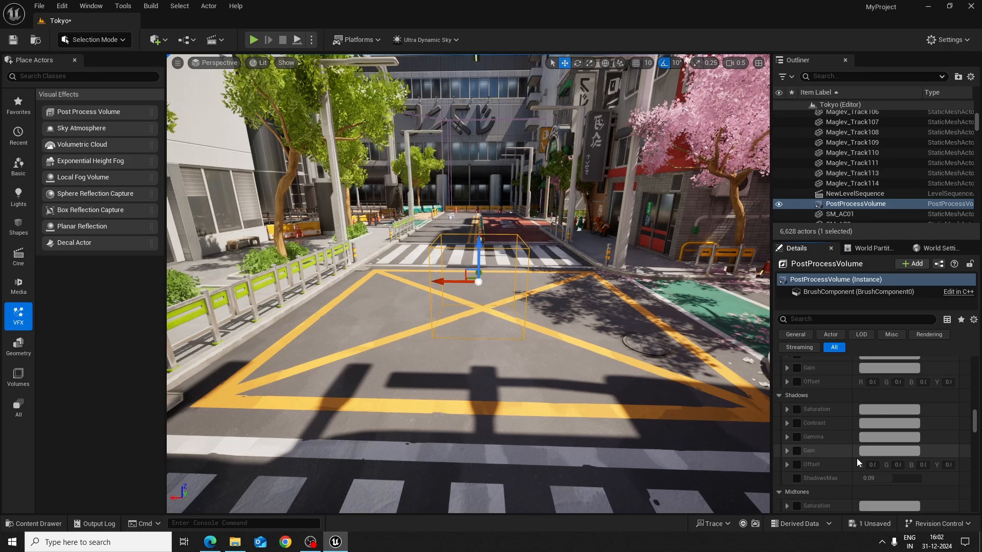
left_click(796, 410)
left_click(797, 411)
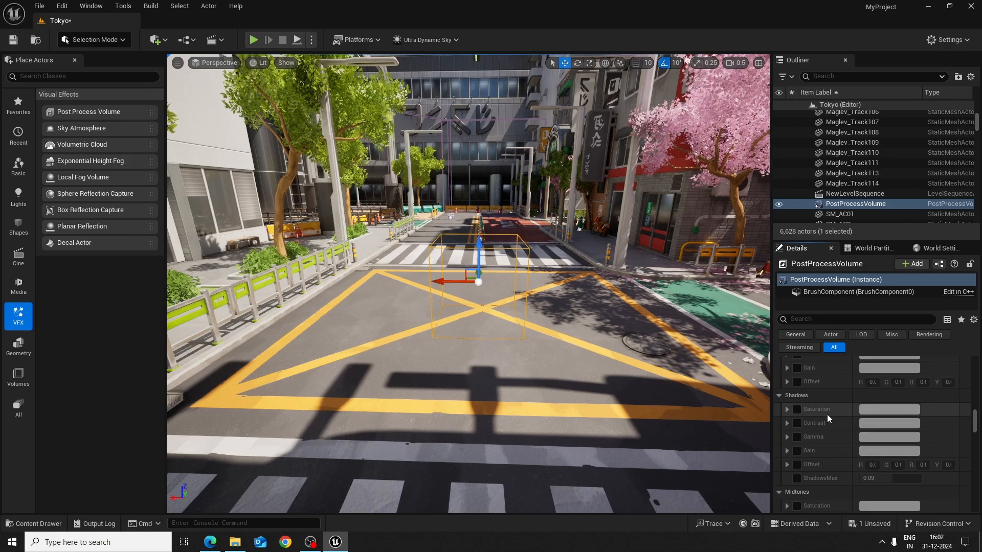
scroll(830, 419, "down", 1)
left_click(797, 393)
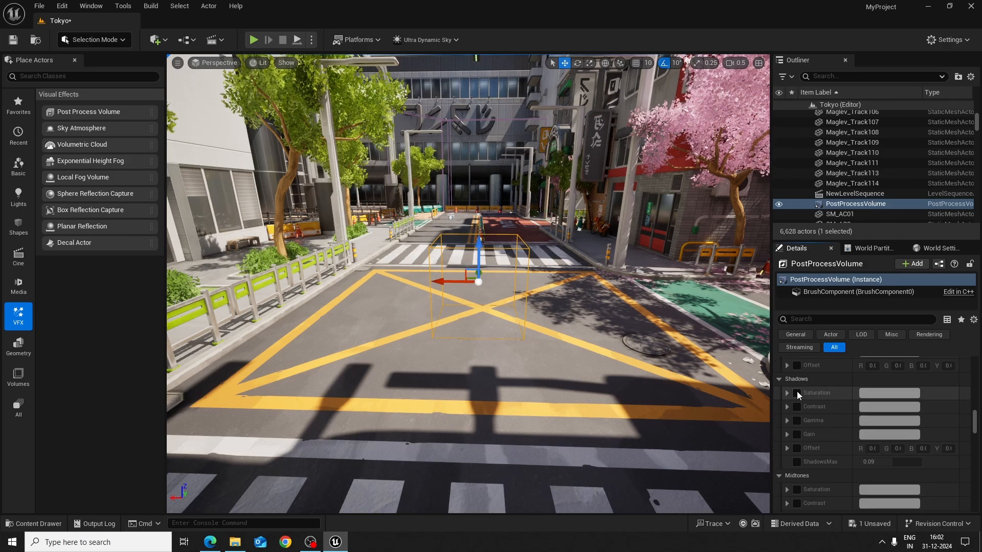
left_click(875, 394)
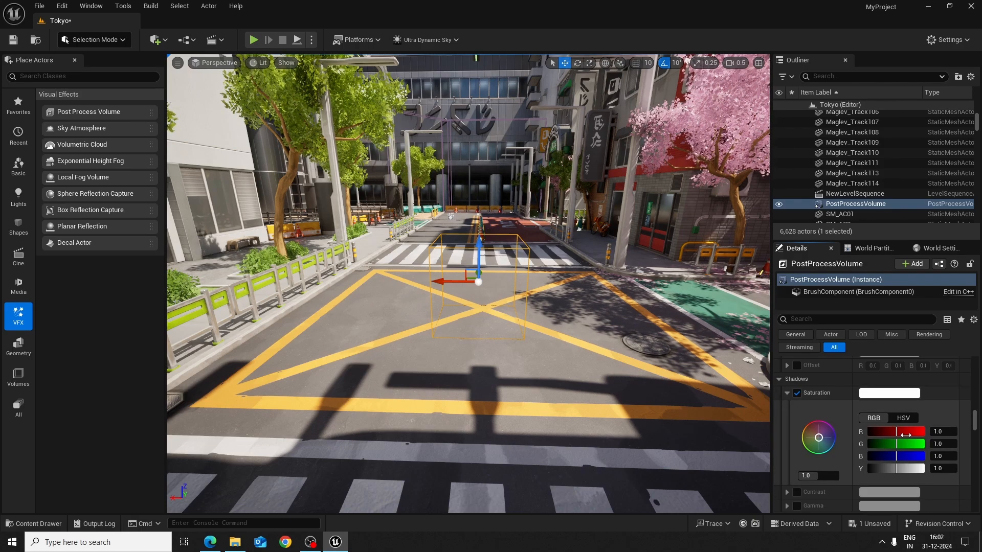
left_click(796, 393)
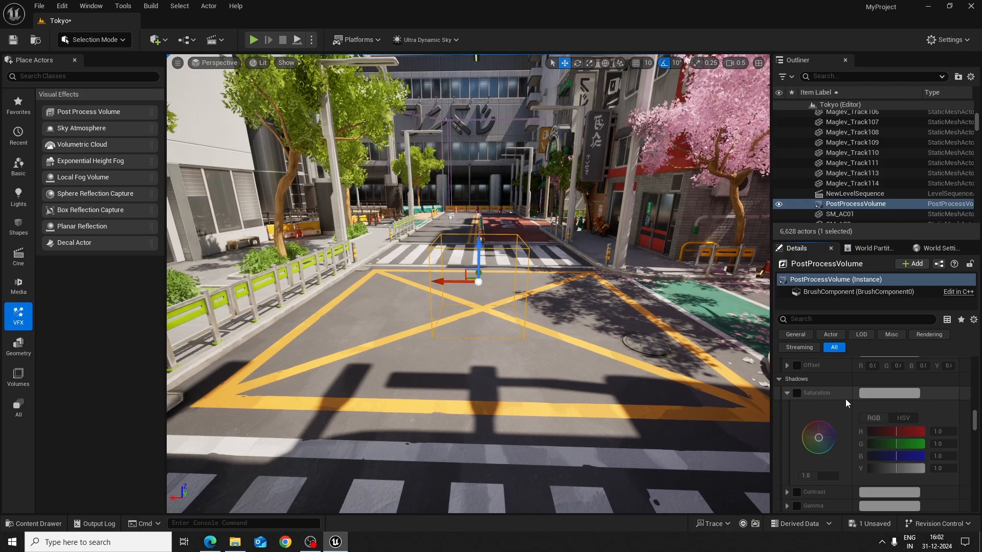
scroll(862, 449, "down", 5)
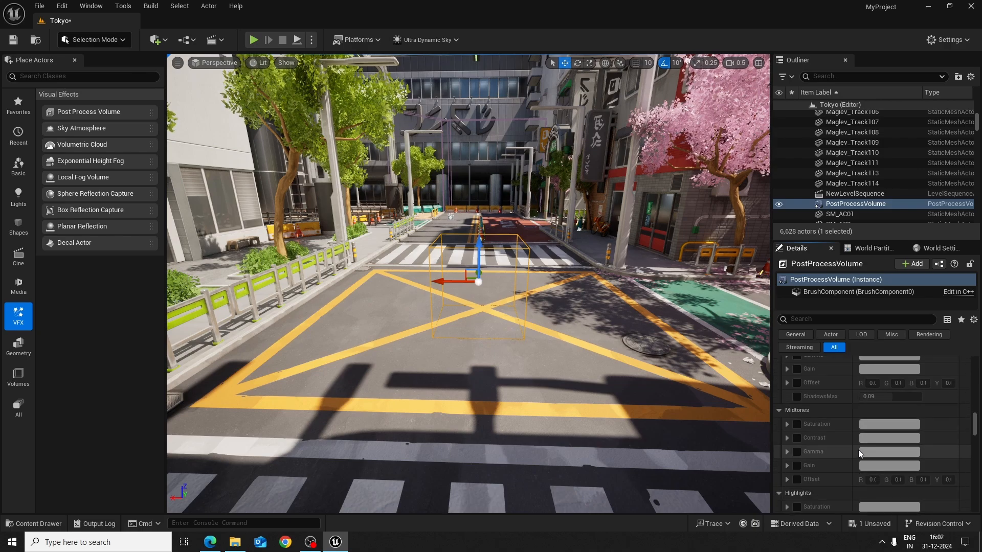
Try a Film Slope of about 1.0 and a Toe of about 0.44, leaving both overrides disabled
scroll(860, 449, "down", 5)
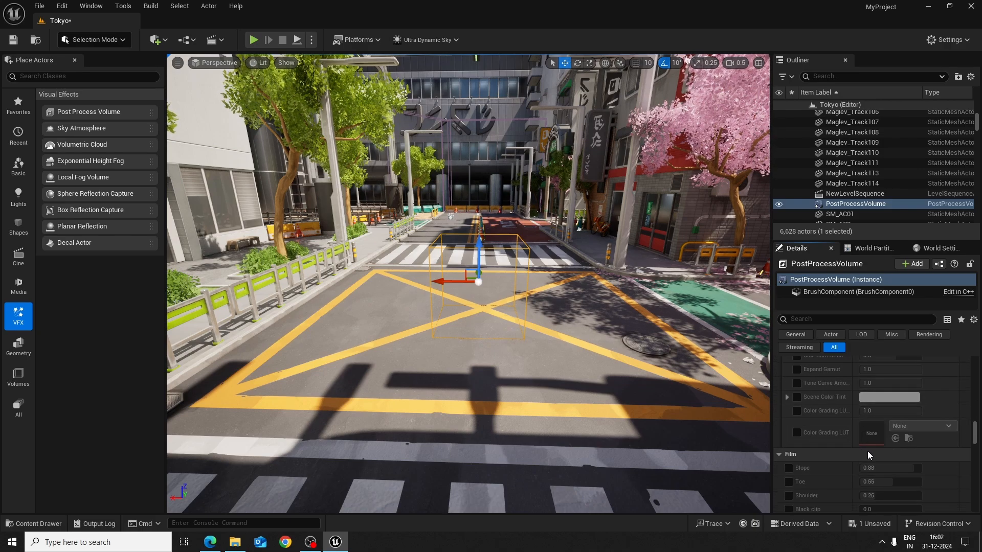
left_click(789, 402)
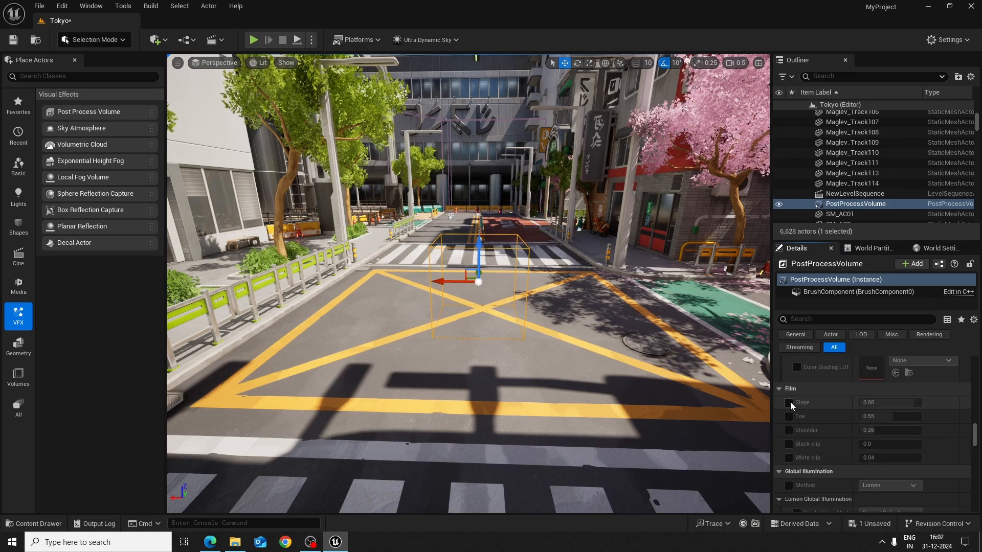
left_click_drag(877, 403, 885, 403)
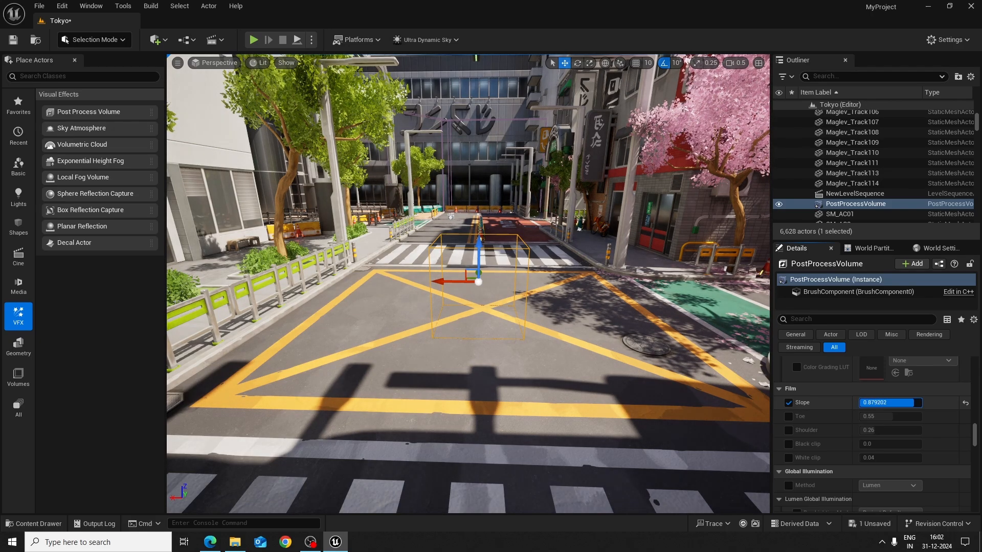
left_click_drag(921, 403, 921, 403)
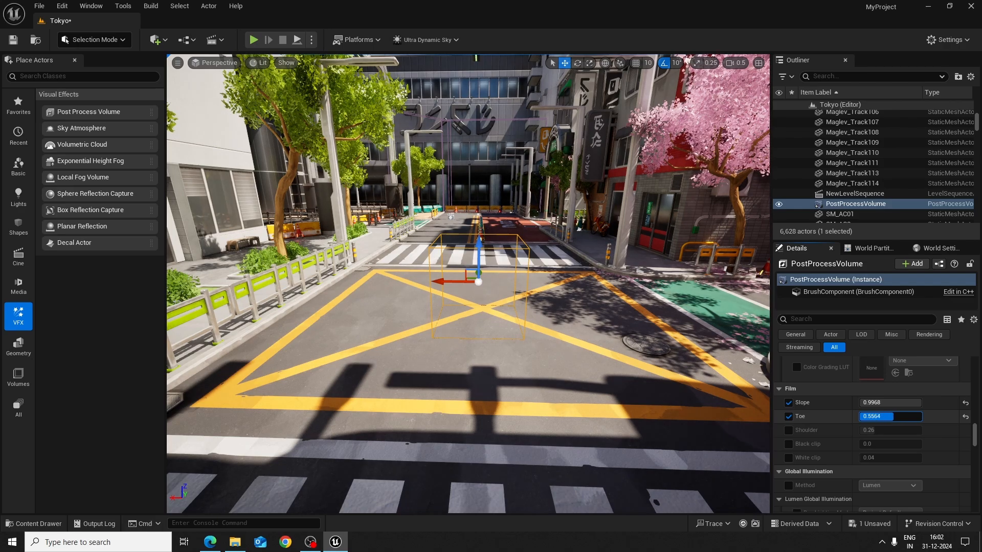
left_click_drag(891, 416, 884, 417)
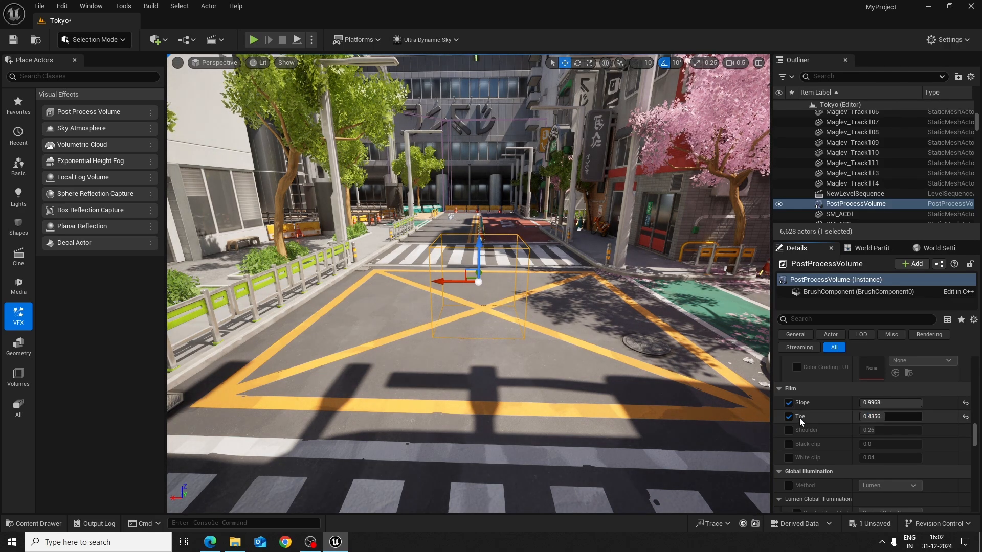
left_click(788, 417)
left_click(789, 403)
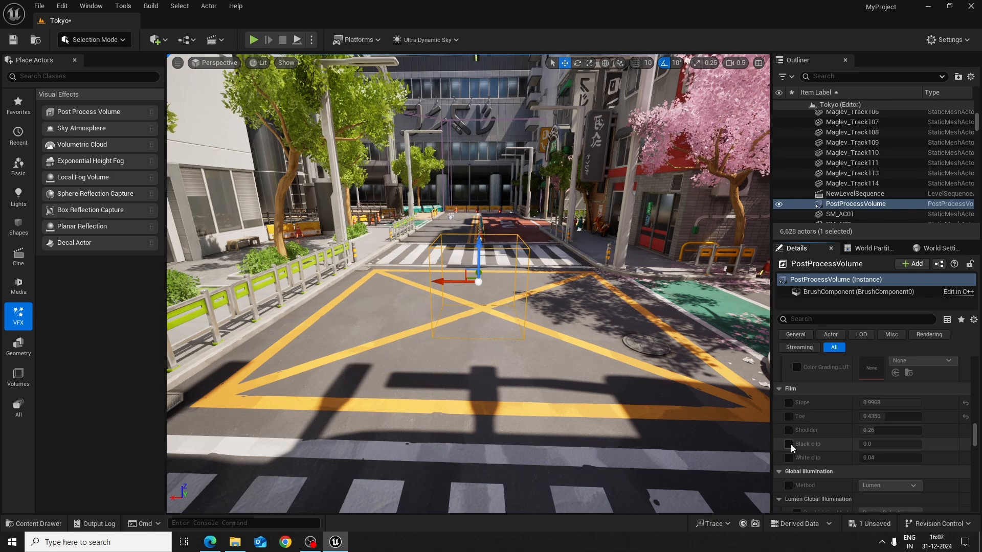
Try a Film Black clip of 0.048 and a lower White clip, reset both, and disable their overrides
left_click(789, 443)
left_click_drag(872, 444, 879, 444)
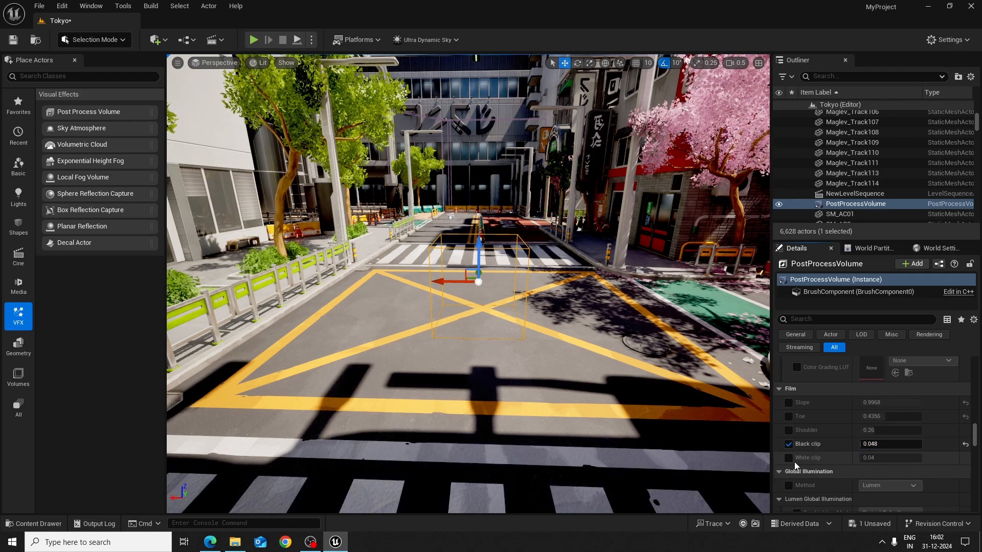
left_click(788, 458)
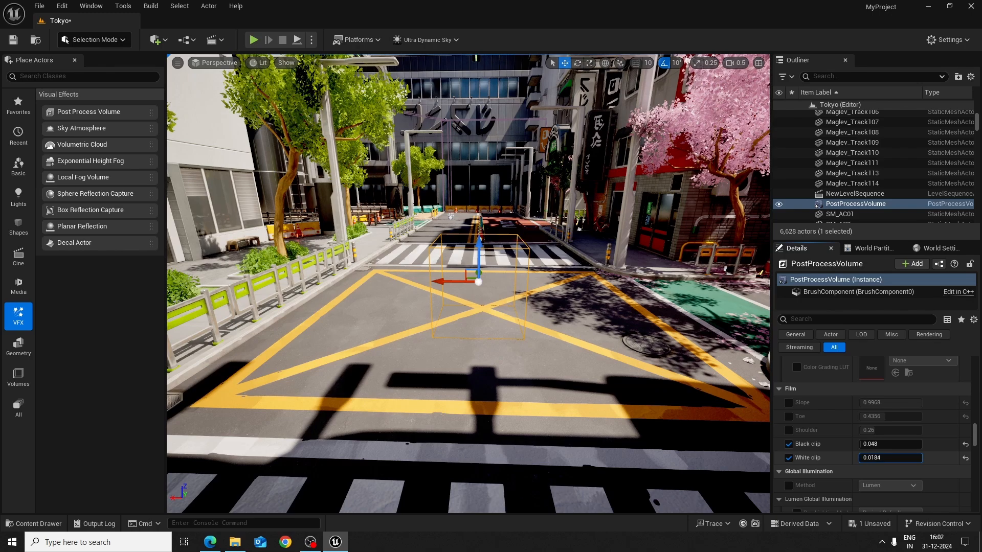
left_click(965, 445)
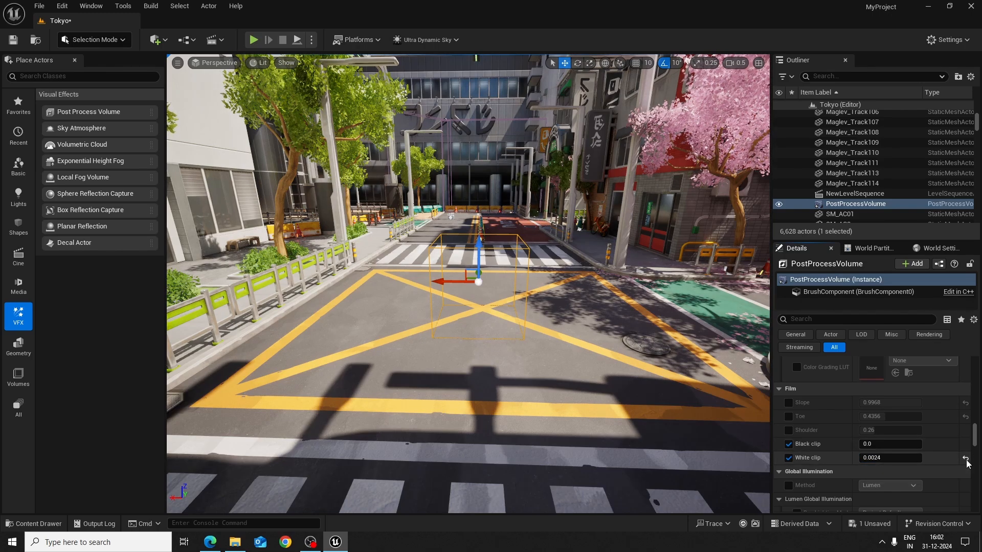
left_click(789, 444)
left_click(789, 458)
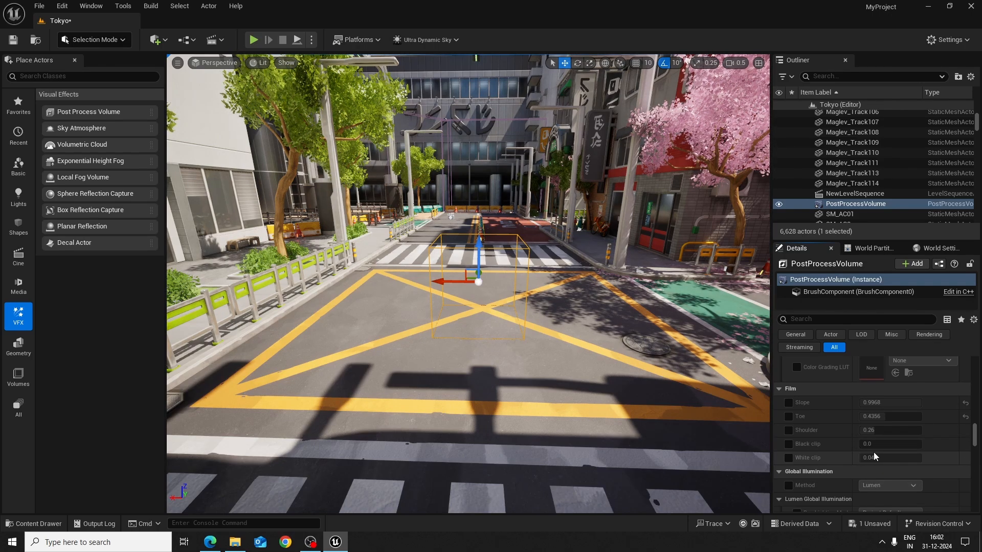
Examine the volume's remaining settings, from Global Illumination and reflections through Ambient Occlusion, Motion Blur and Translucency to Film Grain
scroll(864, 453, "up", 2)
scroll(852, 457, "down", 10)
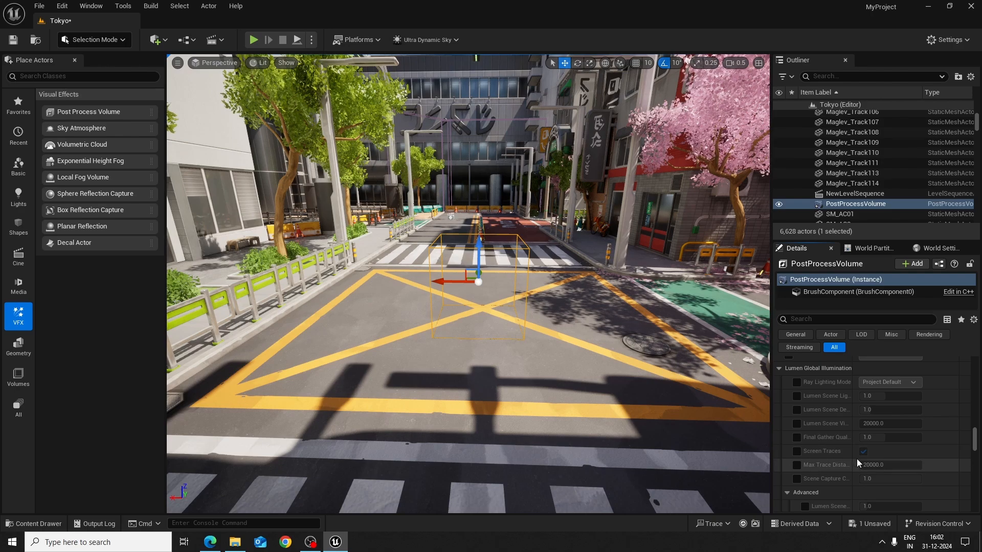
scroll(858, 461, "down", 9)
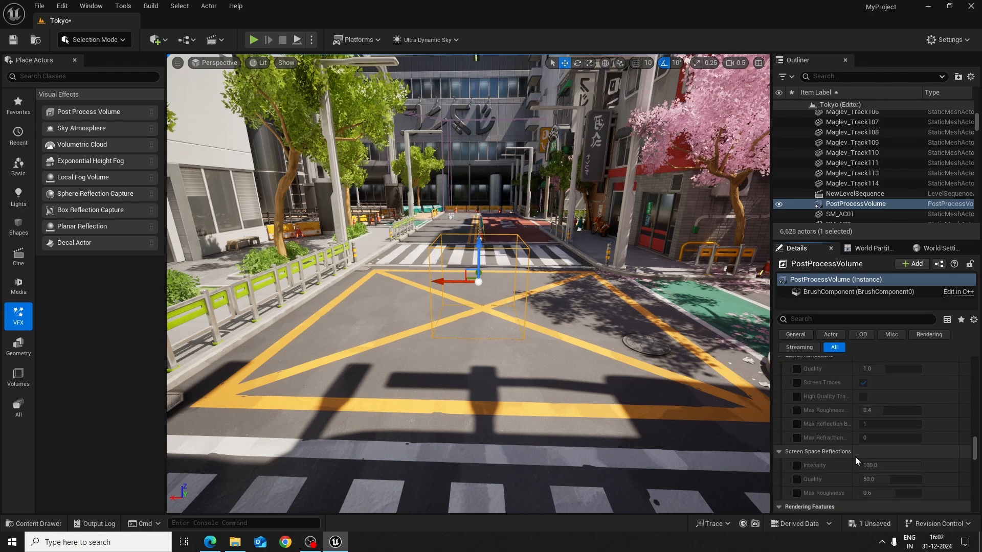
scroll(858, 469, "down", 2)
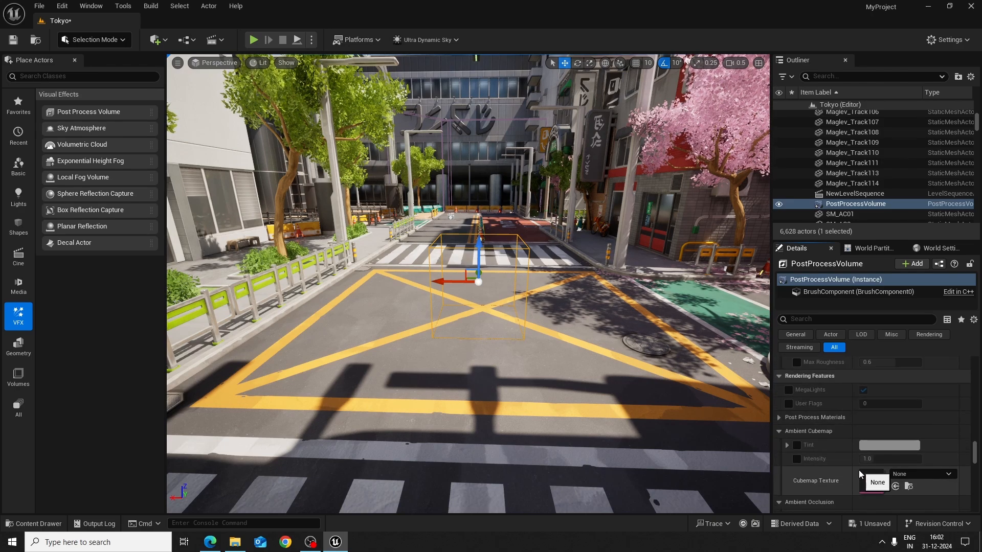
scroll(859, 475, "down", 3)
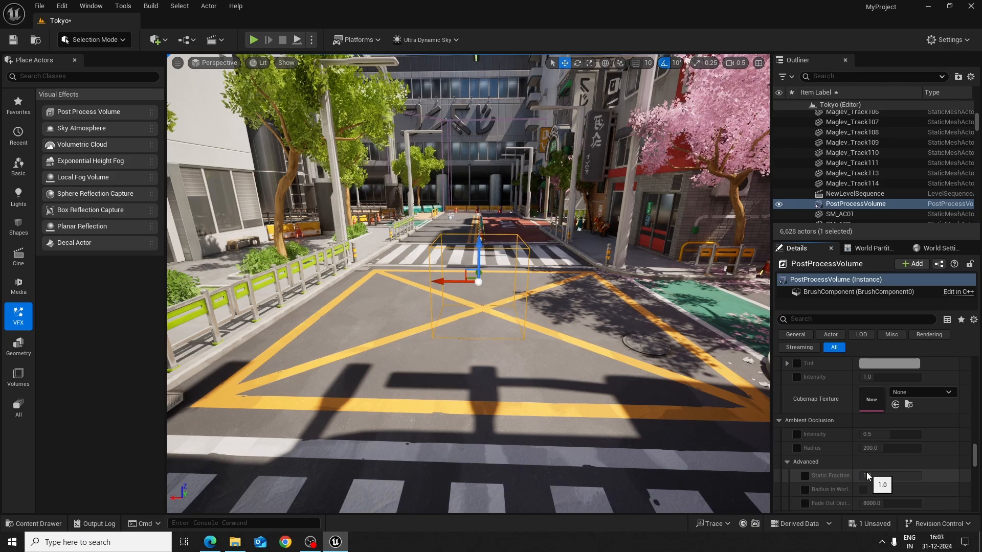
scroll(866, 471, "down", 1)
scroll(854, 460, "down", 6)
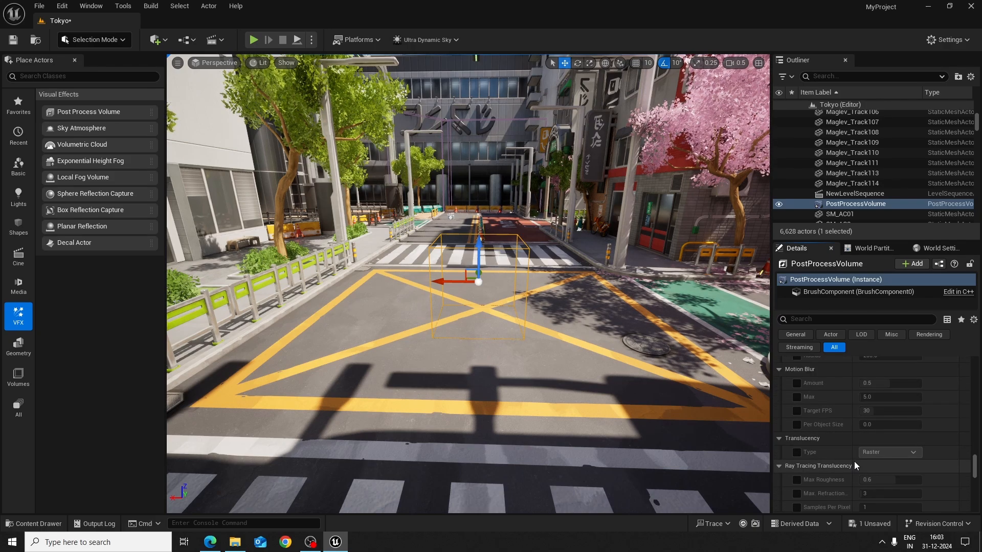
scroll(857, 462, "down", 3)
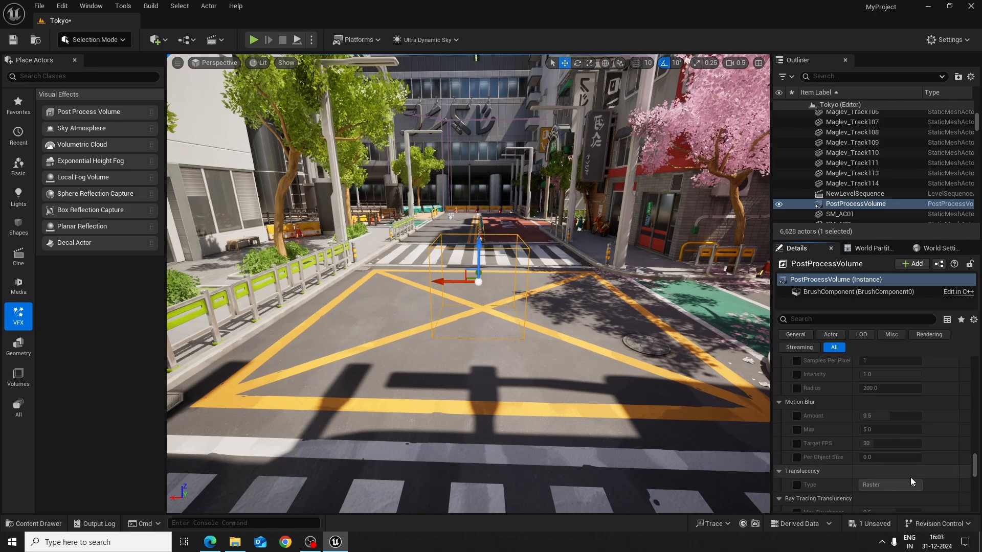
scroll(910, 477, "down", 7)
scroll(910, 480, "down", 4)
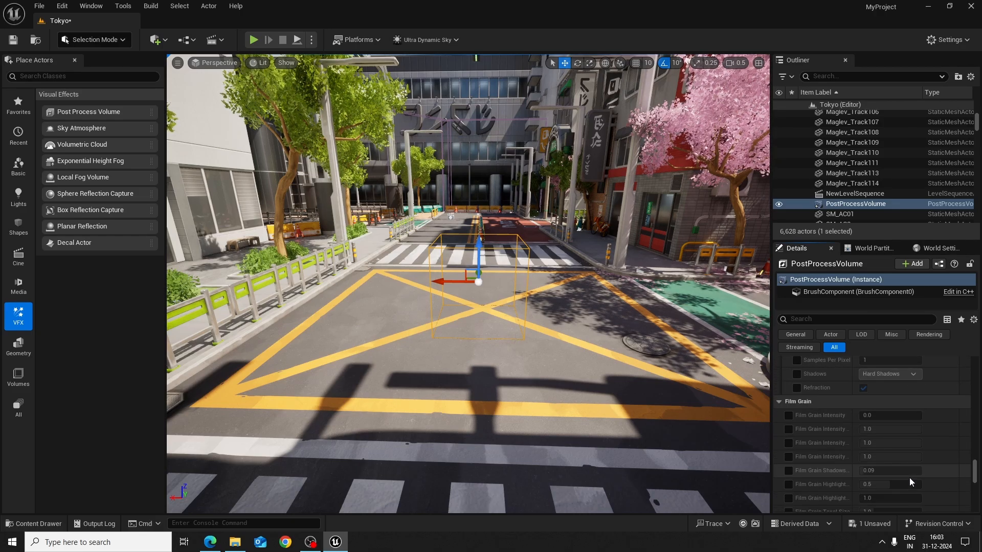
Go back over the volume's Lens settings, examining the Bloom options and their Advanced sizes and tints
right_click_drag(603, 358, 644, 337)
key("s")
key("w")
key("s")
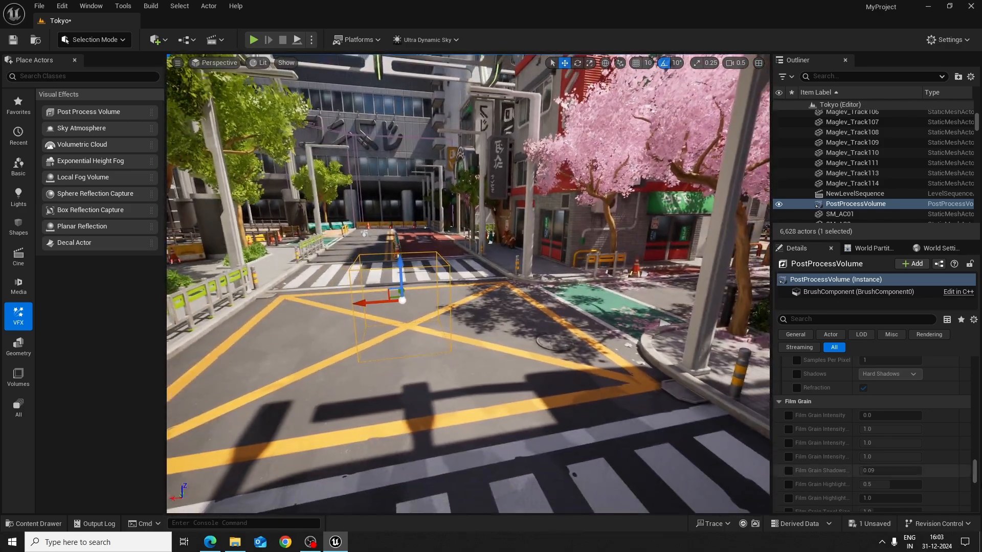
left_click_drag(974, 471, 974, 367)
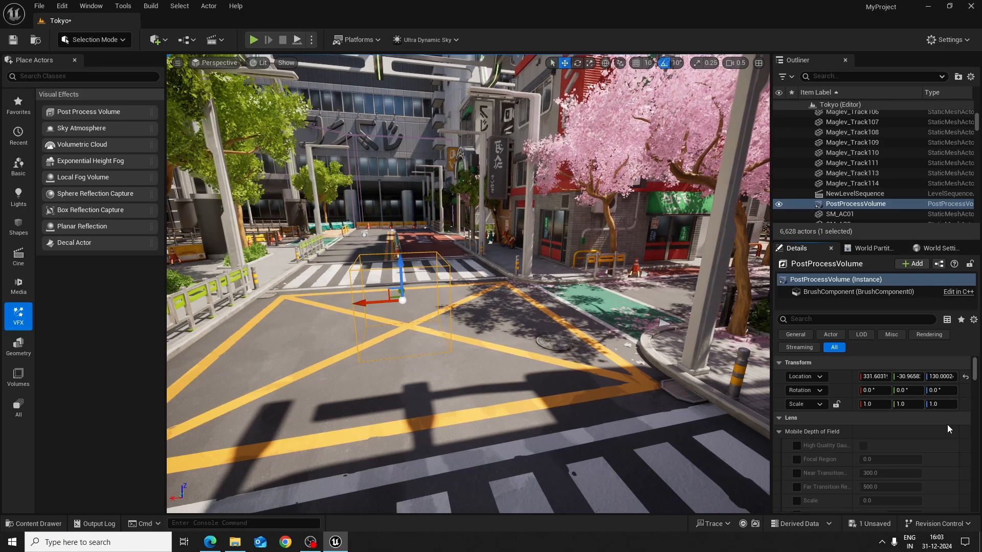
key("w")
right_click_drag(651, 406, 649, 403)
scroll(873, 466, "down", 5)
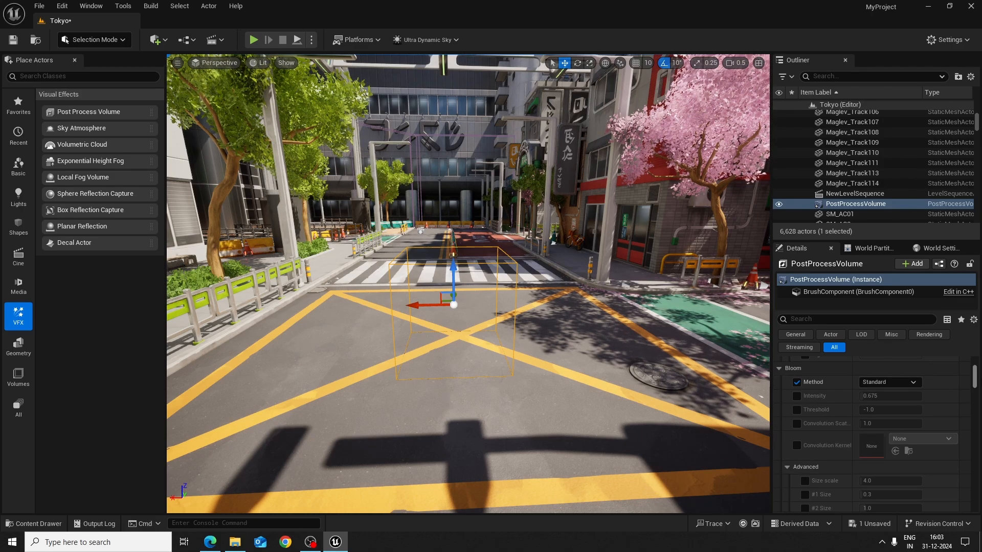
scroll(977, 381, "down", 2)
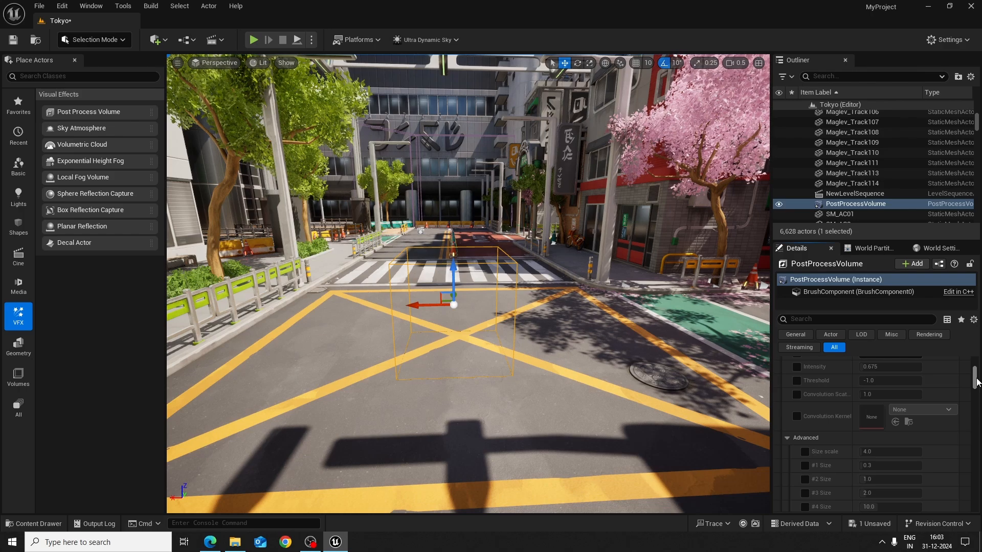
scroll(977, 381, "up", 3)
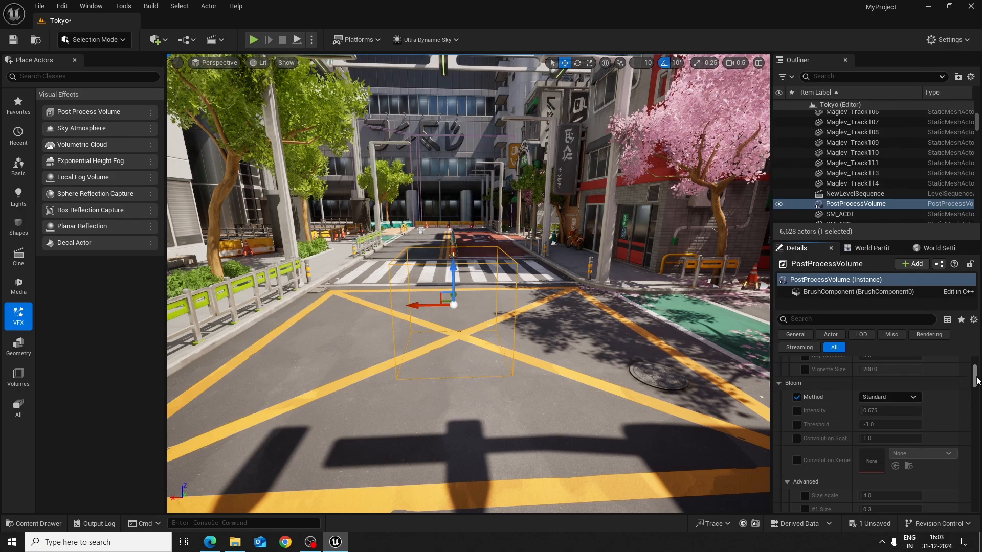
scroll(977, 381, "down", 5)
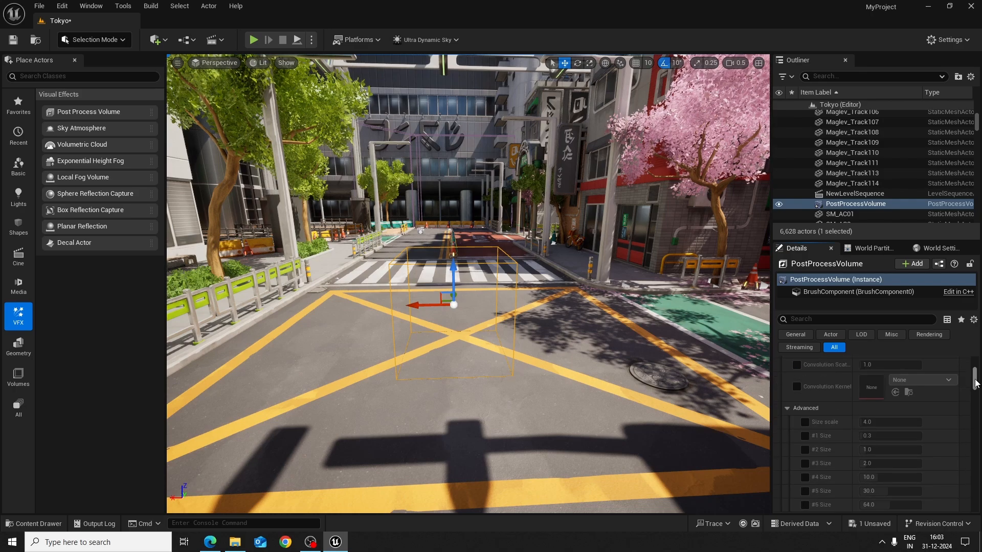
scroll(977, 384, "down", 4)
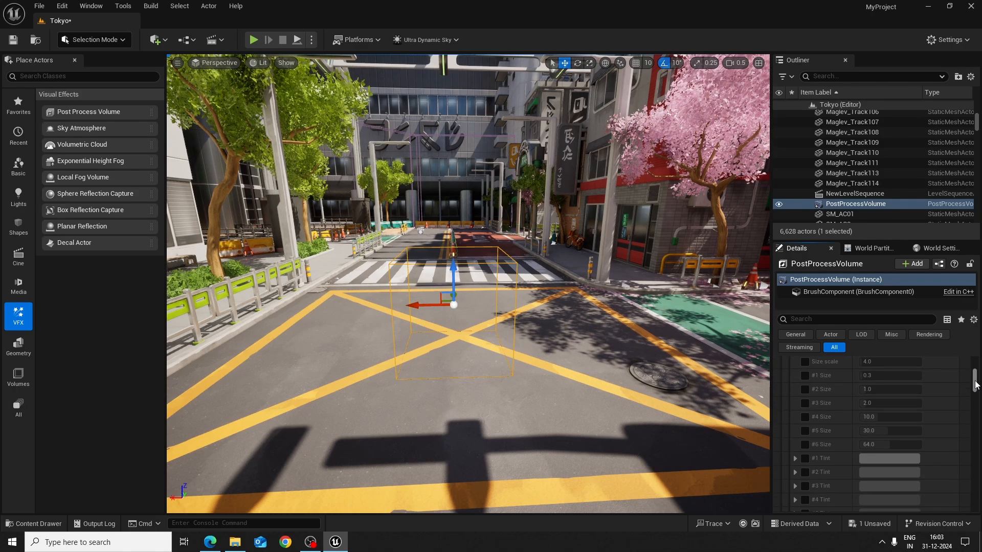
left_click_drag(975, 384, 976, 364)
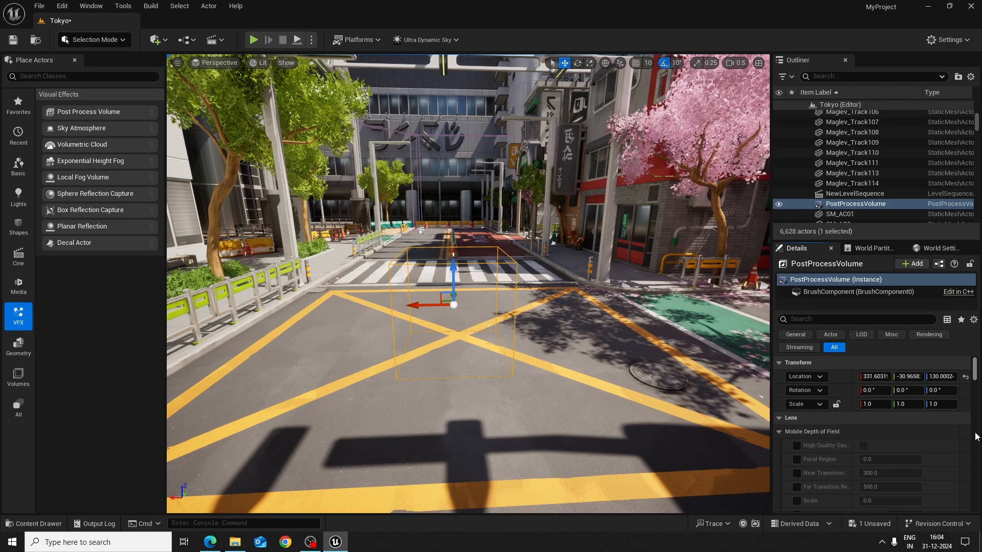
key("s")
mouse_move(638, 368)
right_mouse_down()
mouse_move(667, 368)
mouse_move(632, 365)
mouse_move(642, 378)
right_mouse_up()
key("s")
key("w")
key("s")
key("w")
key("s")
key("s")
key("w")
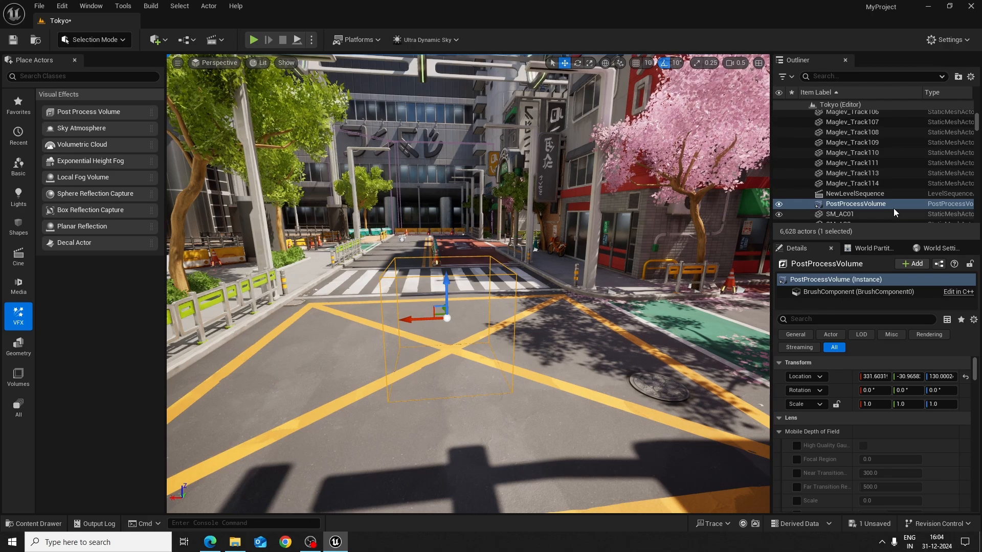
Select Ultra_Dynamic_Weather in the Outliner and set its Weather preset to Rain_Thunderstorm
left_click_drag(973, 125, 974, 225)
left_click(869, 218)
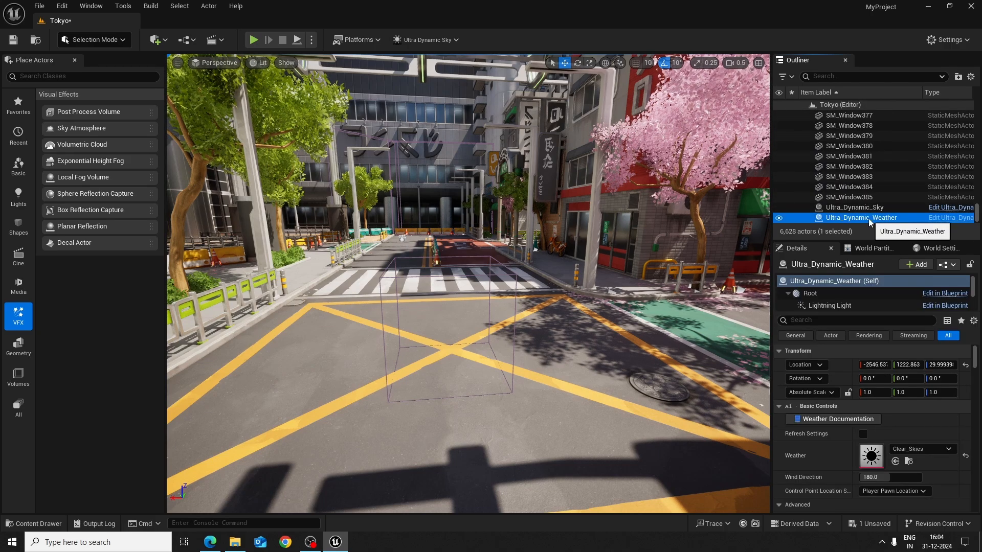
left_click(932, 448)
scroll(918, 394, "down", 2)
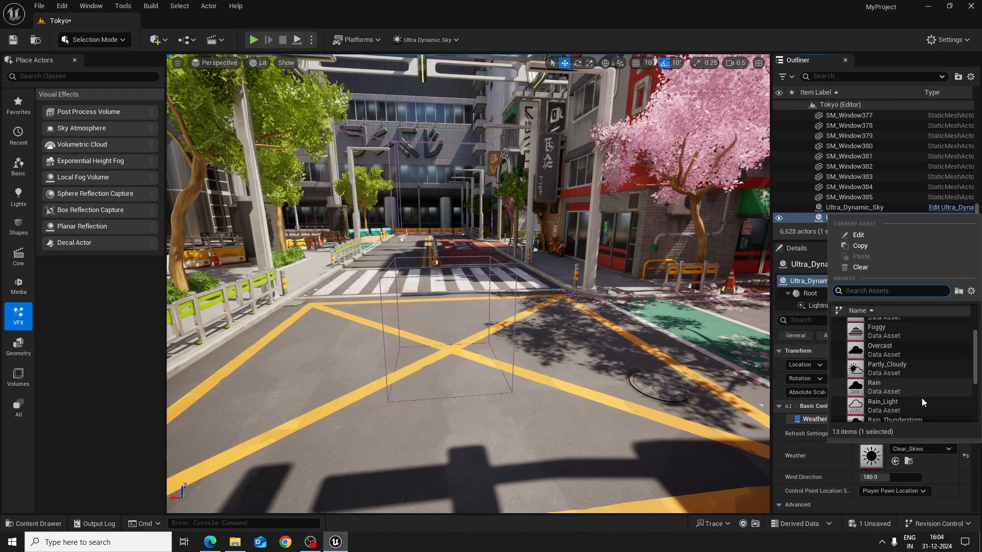
scroll(915, 409, "down", 1)
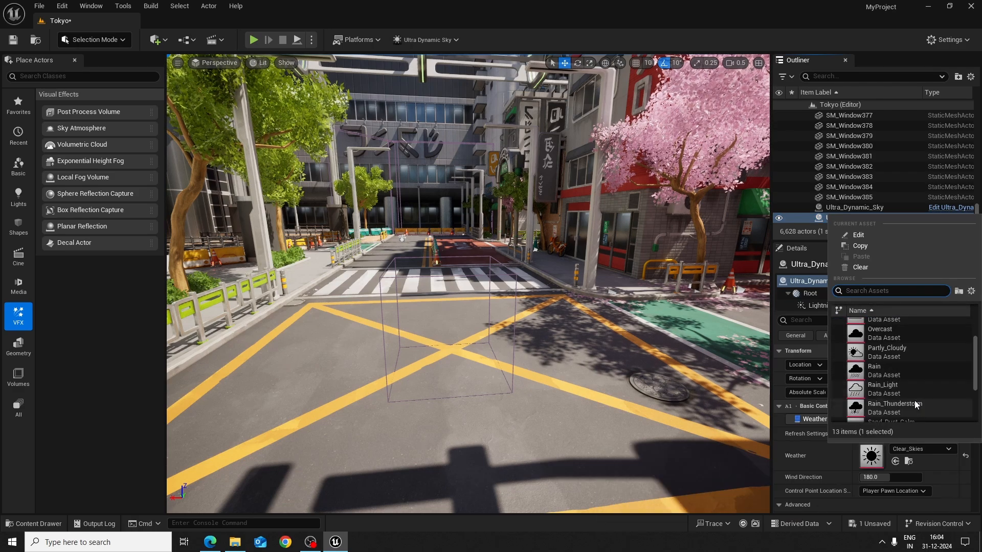
left_click(901, 406)
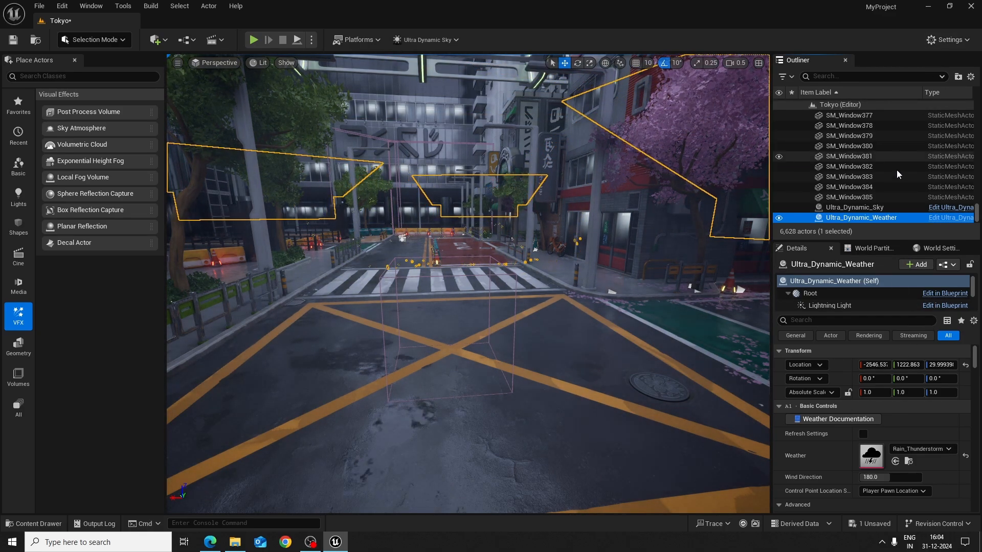
Search the Outliner for "post" and select the PostProcessVolume
scroll(895, 179, "up", 5)
scroll(888, 210, "up", 2)
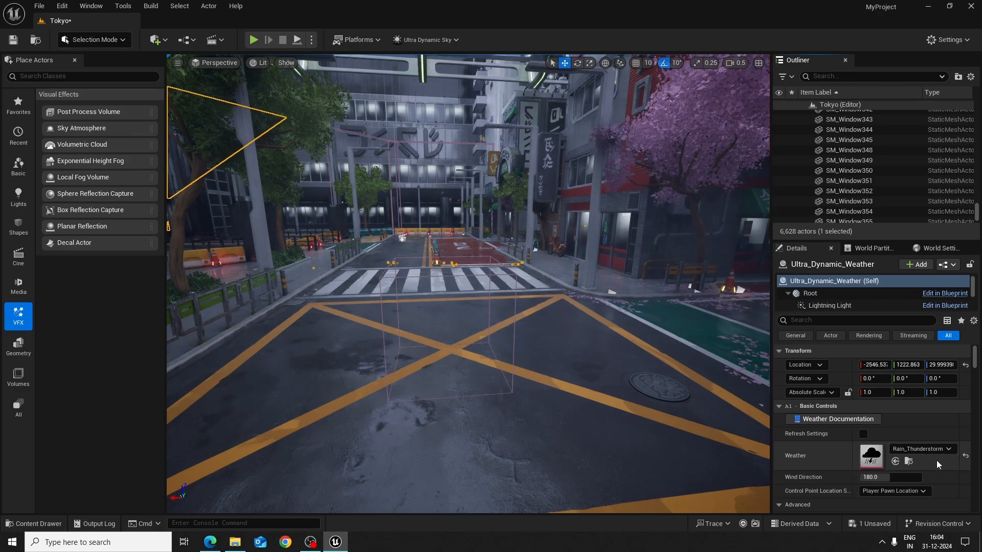
scroll(936, 461, "down", 1)
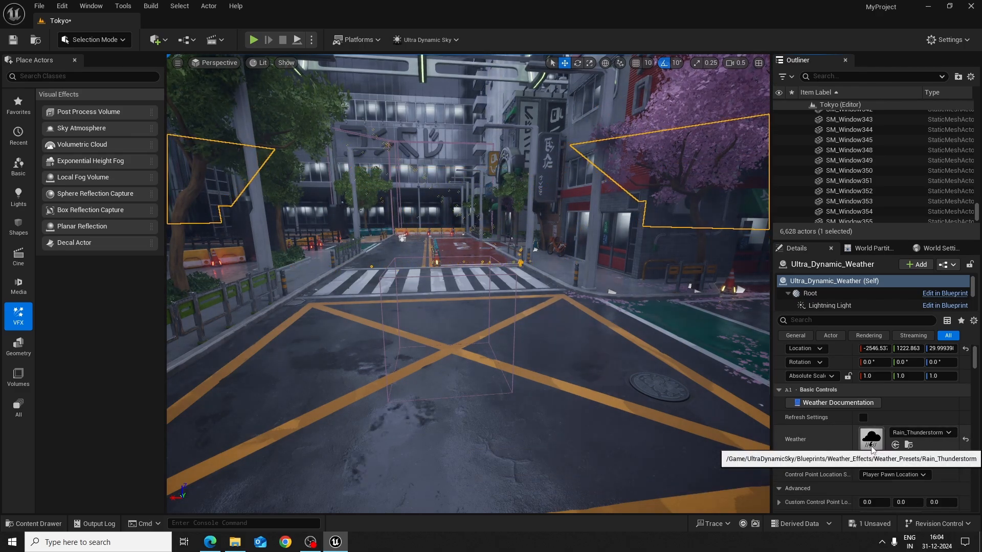
scroll(954, 431, "up", 1)
scroll(869, 174, "up", 8)
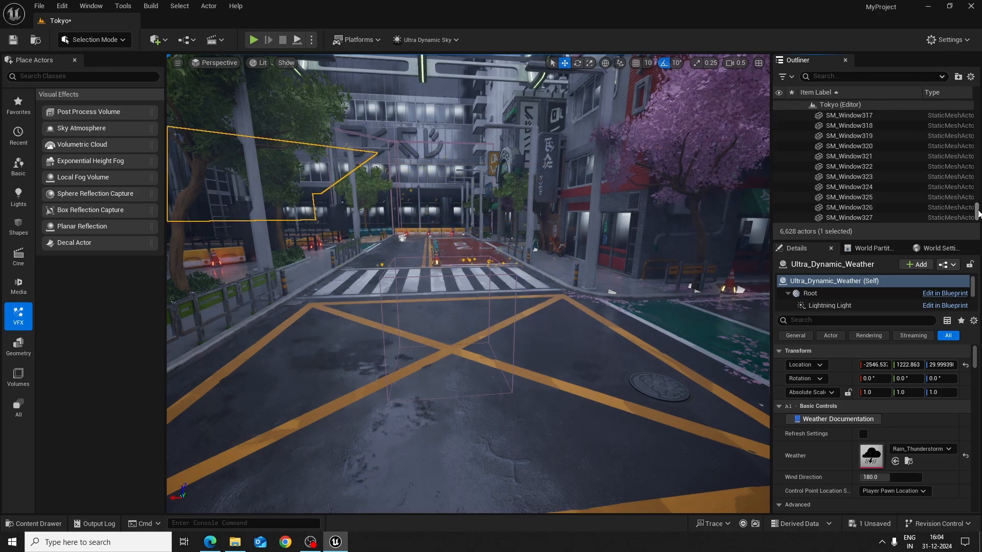
left_click_drag(975, 210, 974, 99)
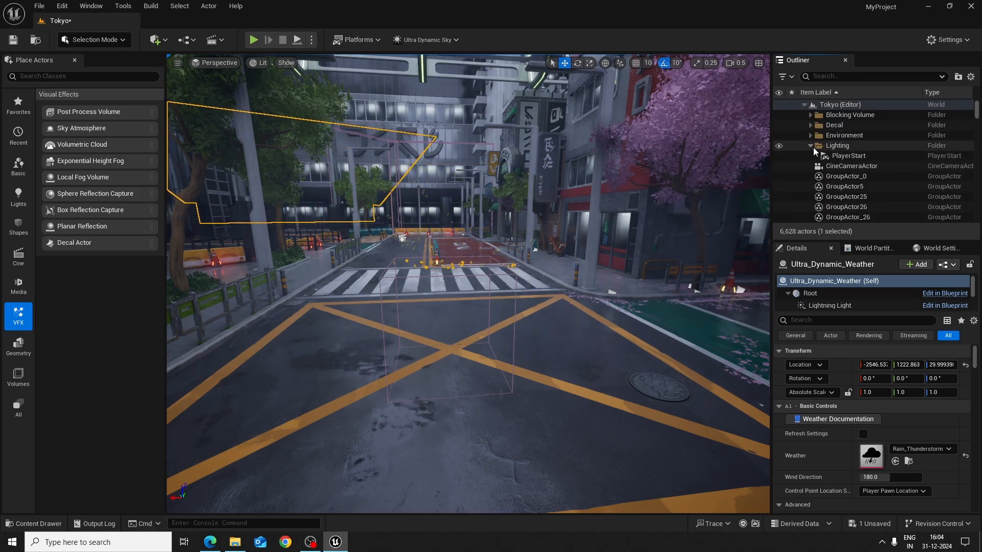
scroll(870, 176, "down", 3)
scroll(872, 176, "up", 3)
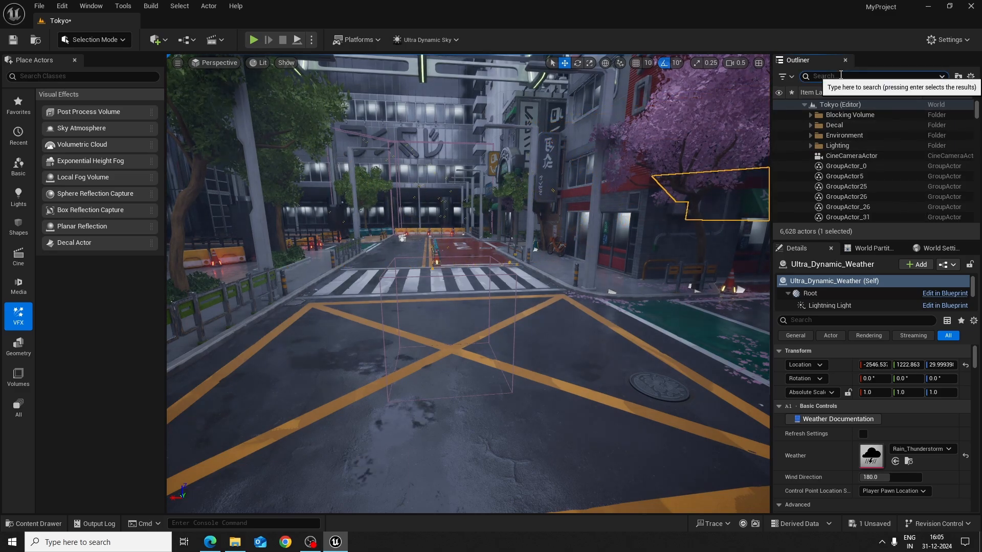
type("post")
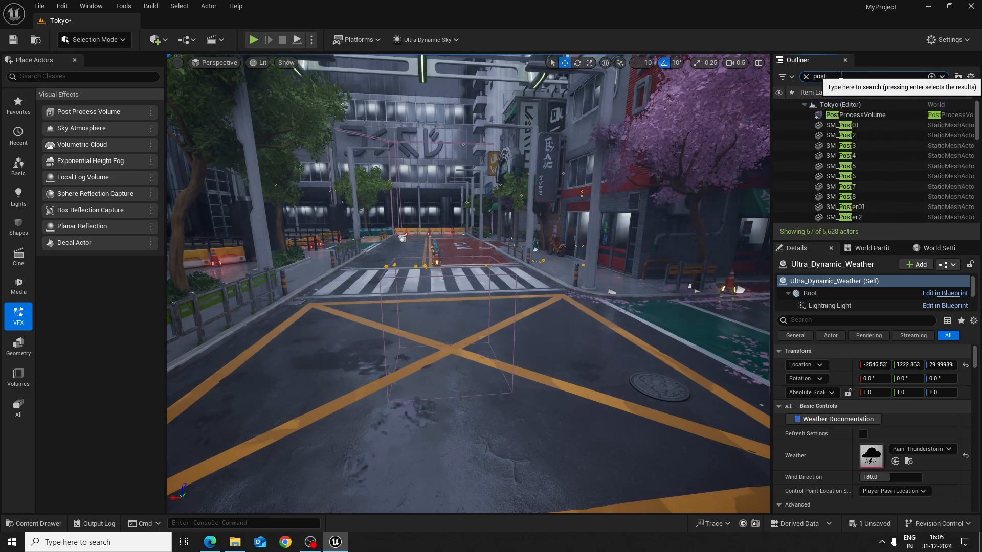
left_click(870, 113)
Examine the volume's Bloom sizes and tints and its Exposure settings
scroll(896, 471, "down", 2)
scroll(897, 471, "down", 10)
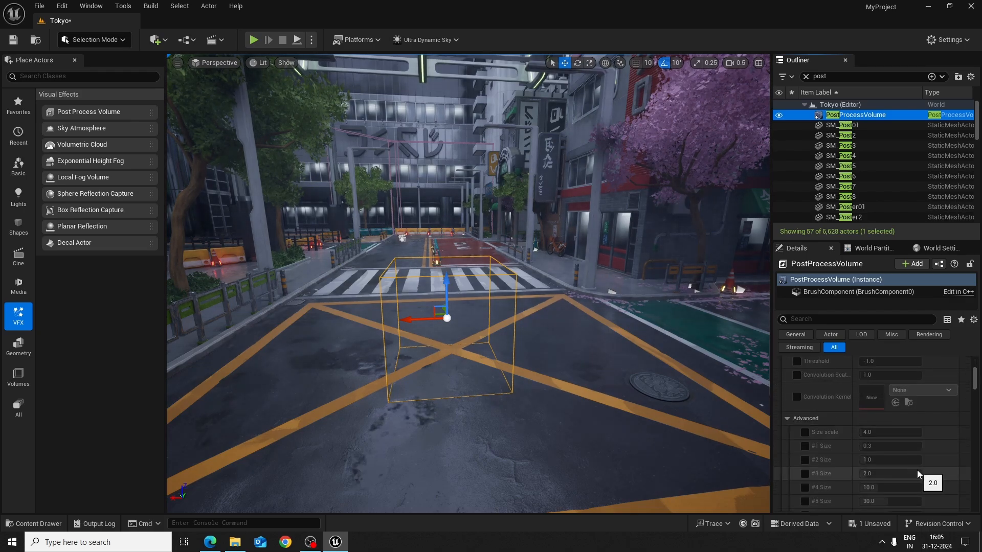
scroll(916, 471, "up", 2)
scroll(893, 464, "down", 8)
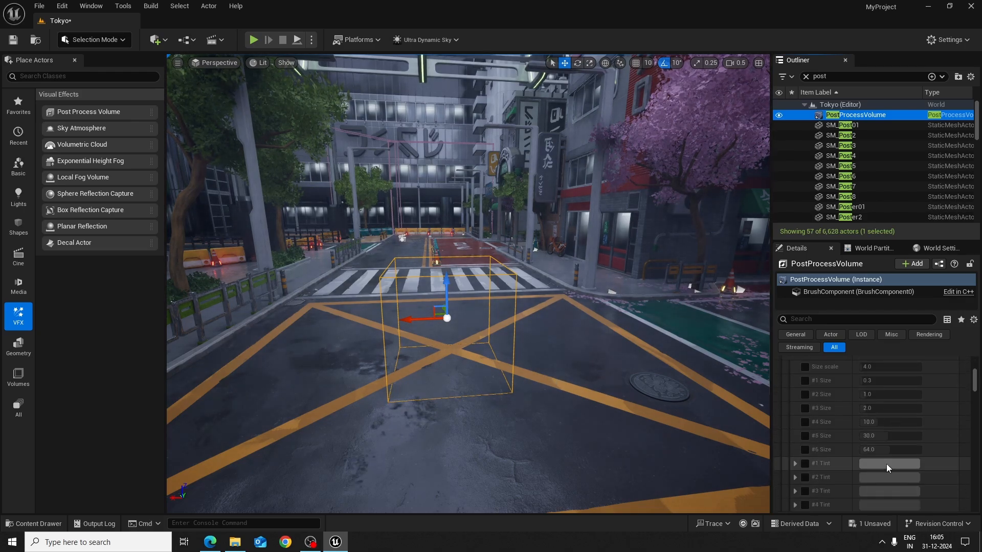
scroll(919, 480, "down", 4)
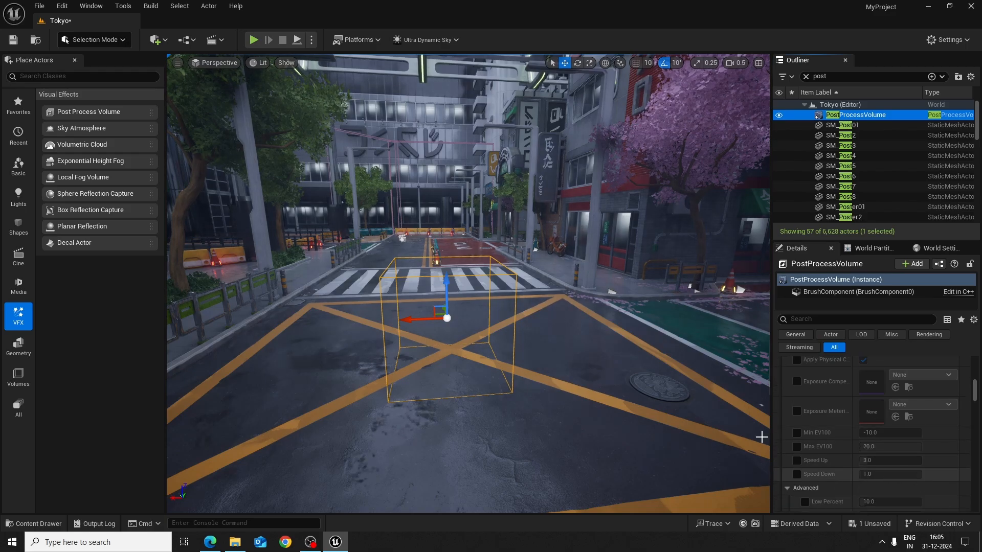
Fly down close to the wet road by the crossing to examine its puddles and reflections
key("s")
right_click_drag(726, 404, 699, 401)
key("w")
key("a")
key("w")
key("d")
key("e")
key("q")
key("d")
key("q")
key("e")
key("w")
Filter the volume's properties by "image" to isolate its Image Effects settings
scroll(867, 469, "up", 3)
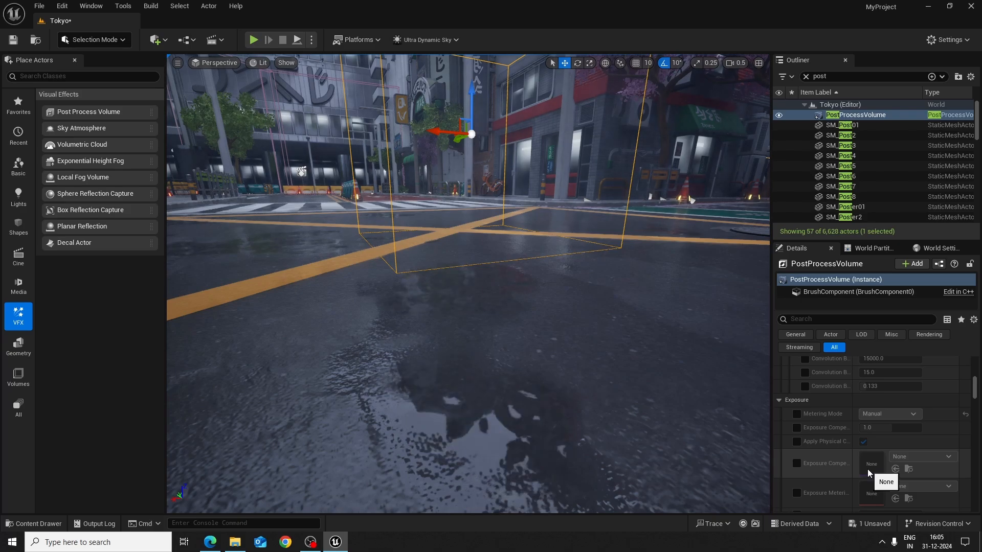
scroll(868, 468, "down", 3)
scroll(878, 470, "down", 5)
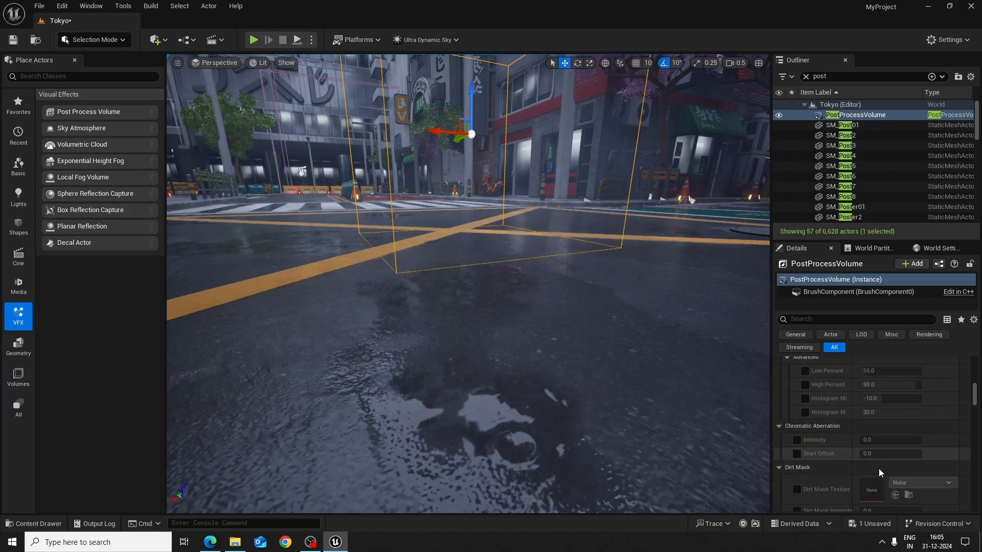
scroll(880, 468, "down", 6)
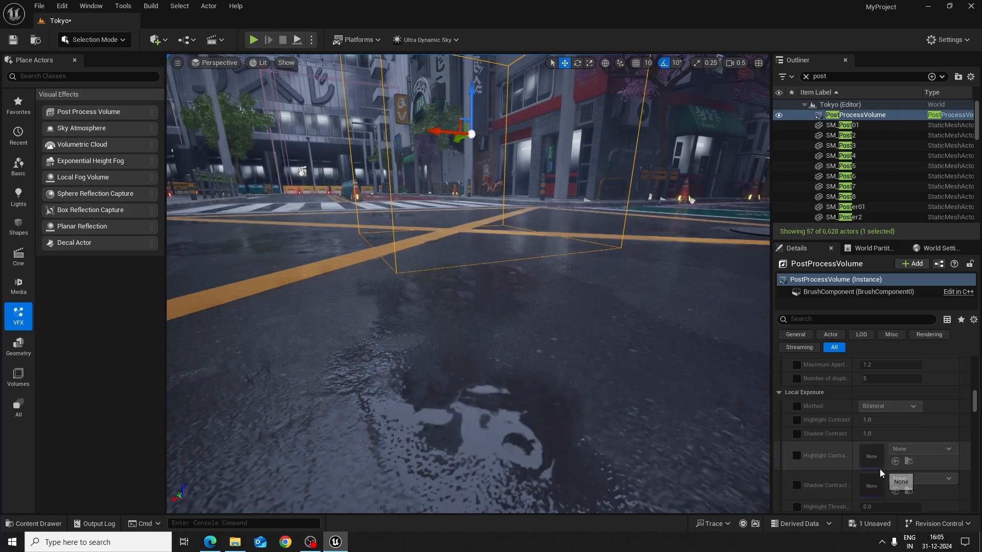
scroll(899, 465, "down", 8)
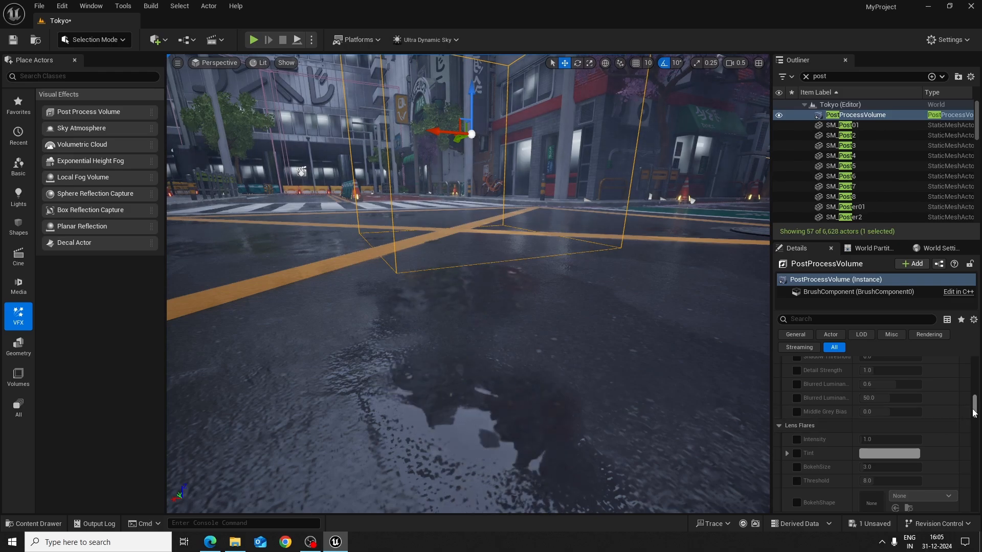
scroll(912, 463, "up", 20)
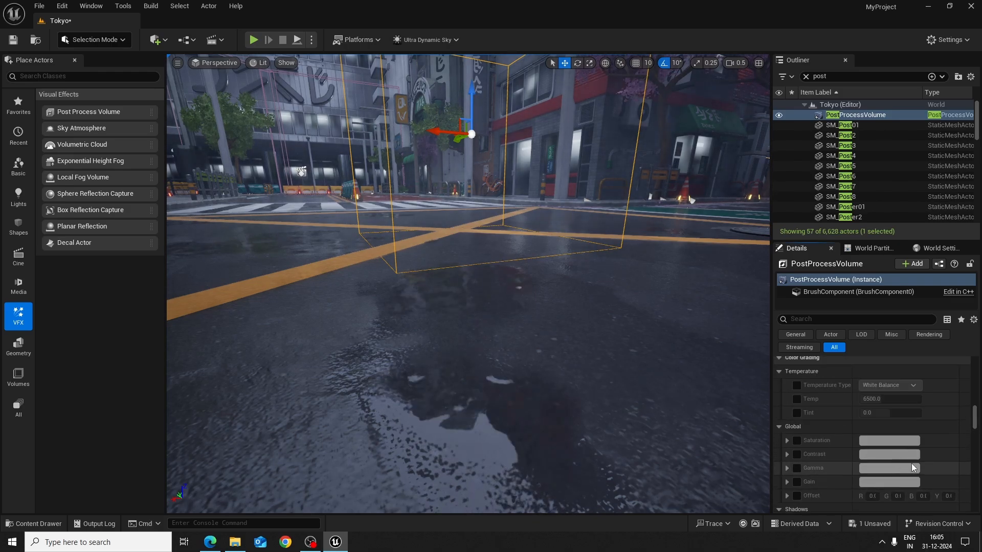
left_click(830, 319)
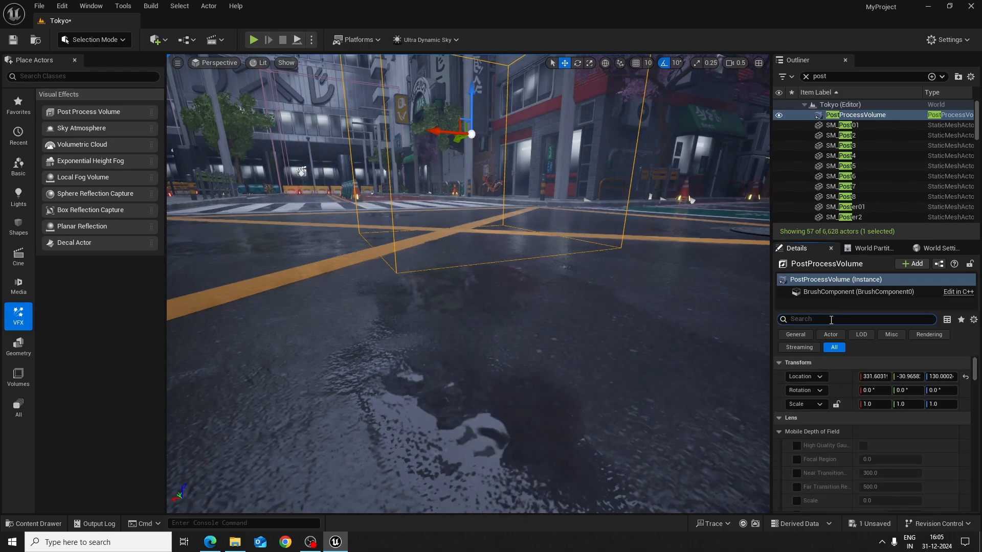
type("image")
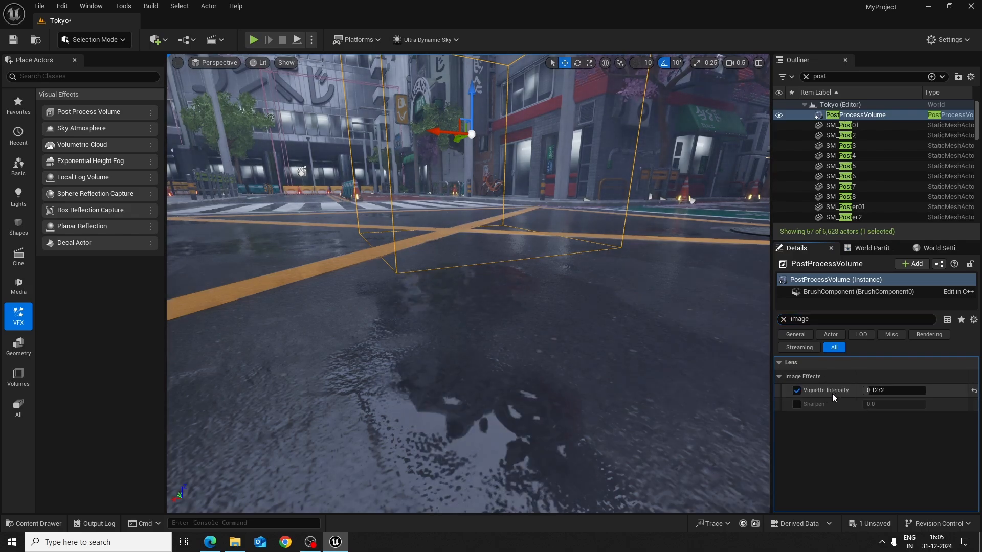
Try Vignette Intensity values of about 0.69 and 0.61 on the volume
left_click_drag(915, 392, 973, 392)
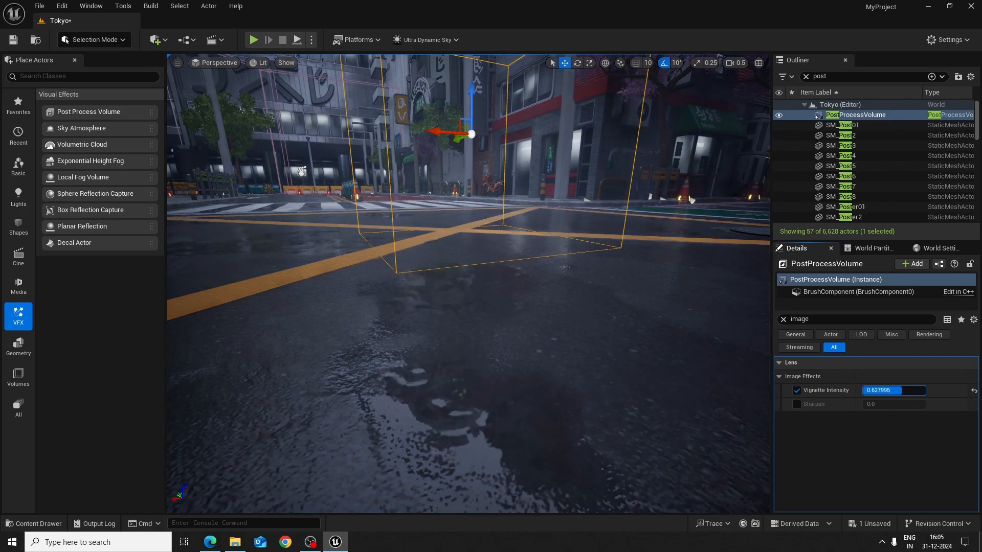
left_click_drag(974, 392, 973, 392)
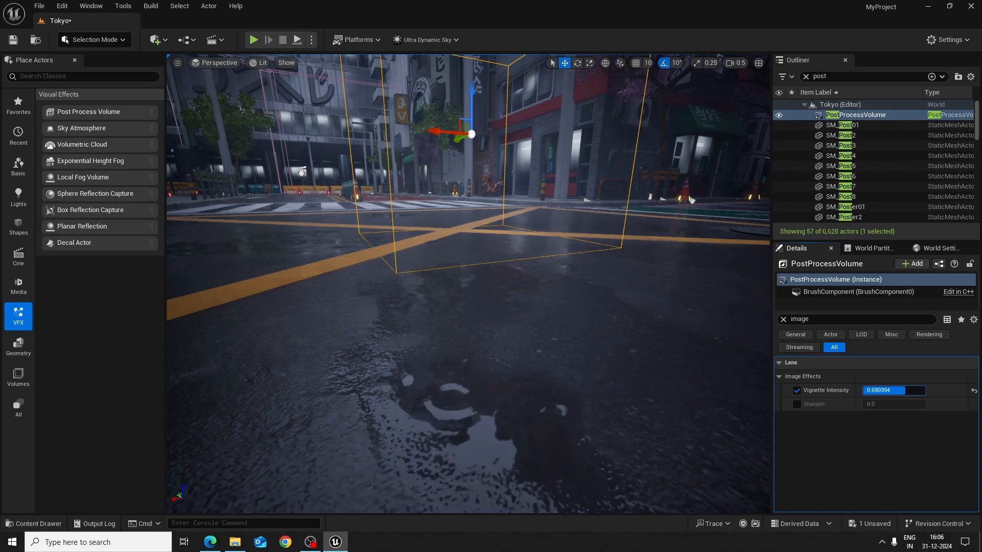
left_click_drag(879, 390, 878, 390)
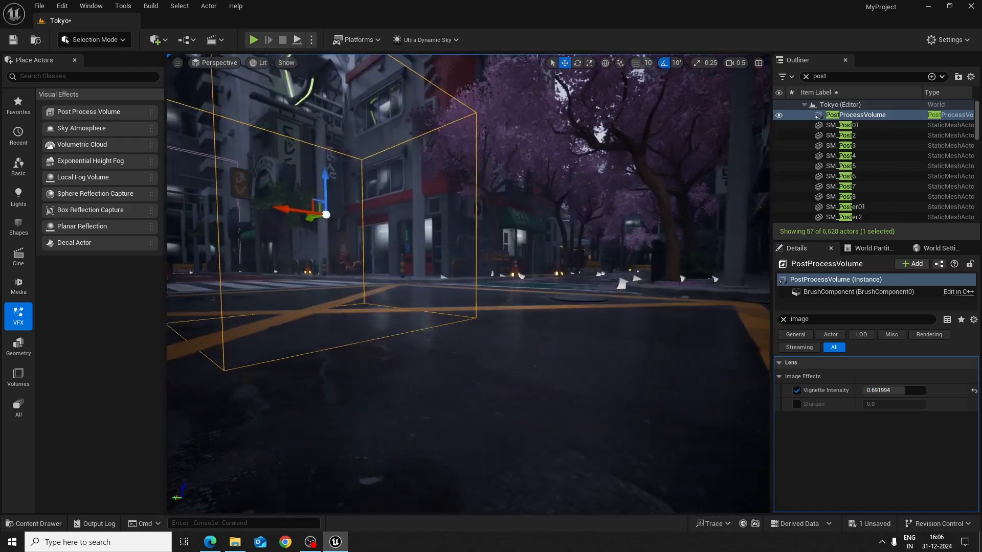
right_click_drag(511, 286, 391, 287)
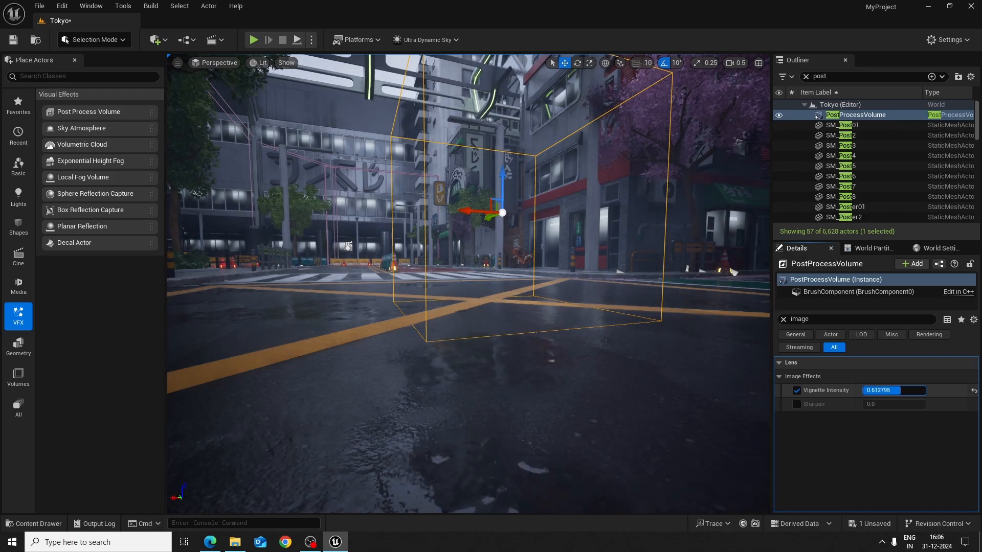
Fly around the street and crossing to examine the stronger vignette from several viewpoints
key("s")
right_click_drag(468, 284, 446, 269)
key("w")
key("s")
key("s")
key("w")
key("d")
key("a")
key("w")
key("d")
key("a")
key("d")
key("a")
key("d")
key("d")
key("a")
key("d")
key("w")
key("w")
key("a")
key("e")
key("e")
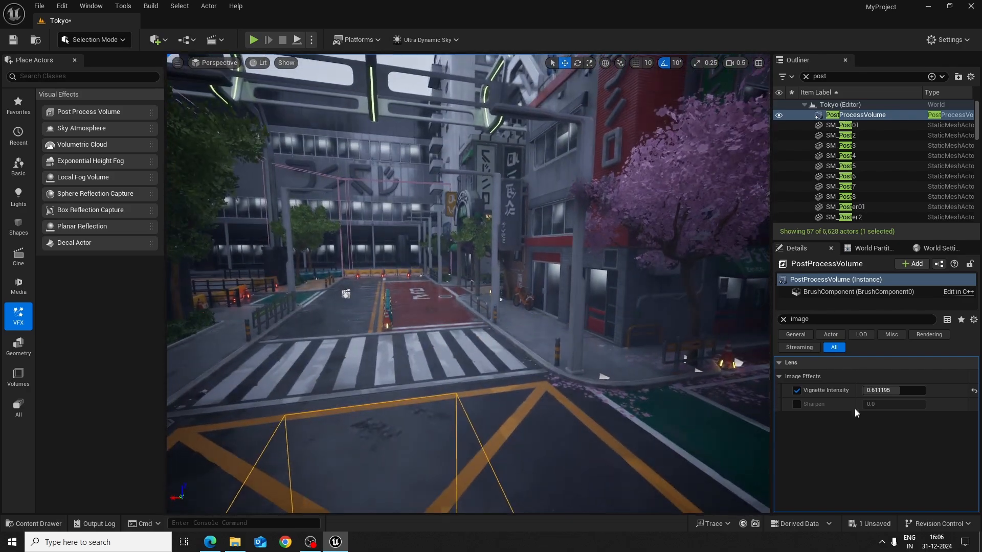
Reset the Vignette Intensity to its default, then set it to about 0.49
left_click(974, 392)
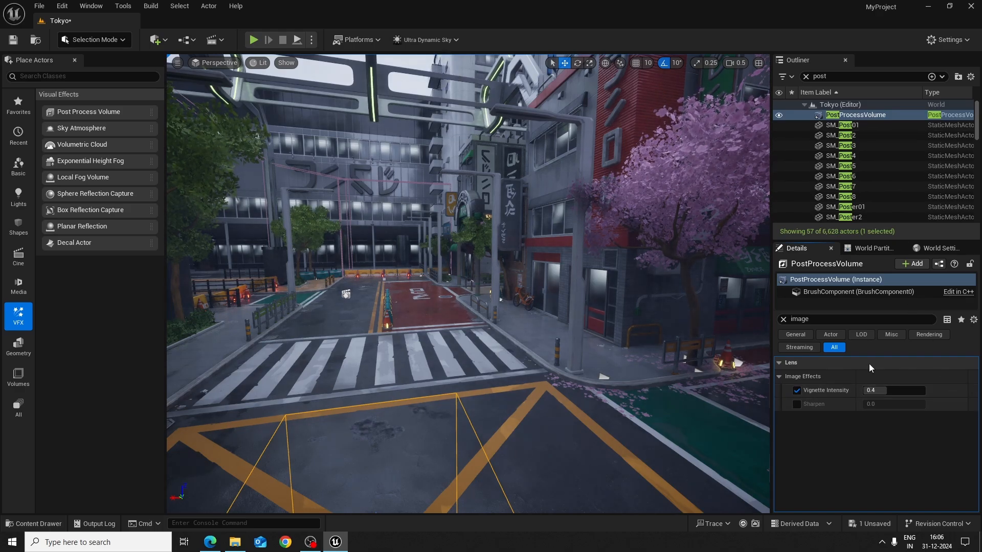
key("s")
right_click_drag(506, 386, 491, 401)
key("q")
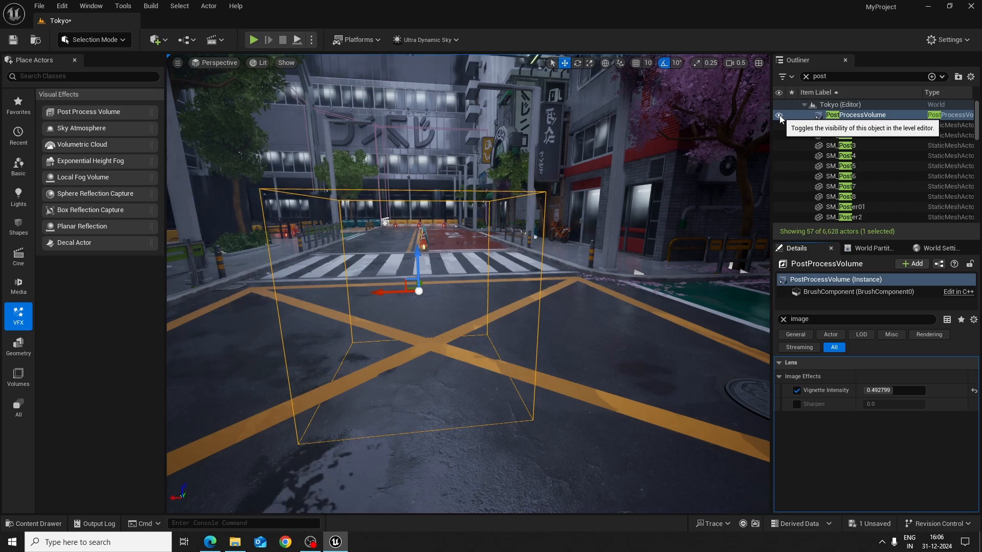
Toggle the PostProcessVolume's visibility repeatedly to compare the scene with and without it, leaving it visible
left_click(779, 116)
left_click(779, 116)
left_click(779, 116)
left_click(779, 115)
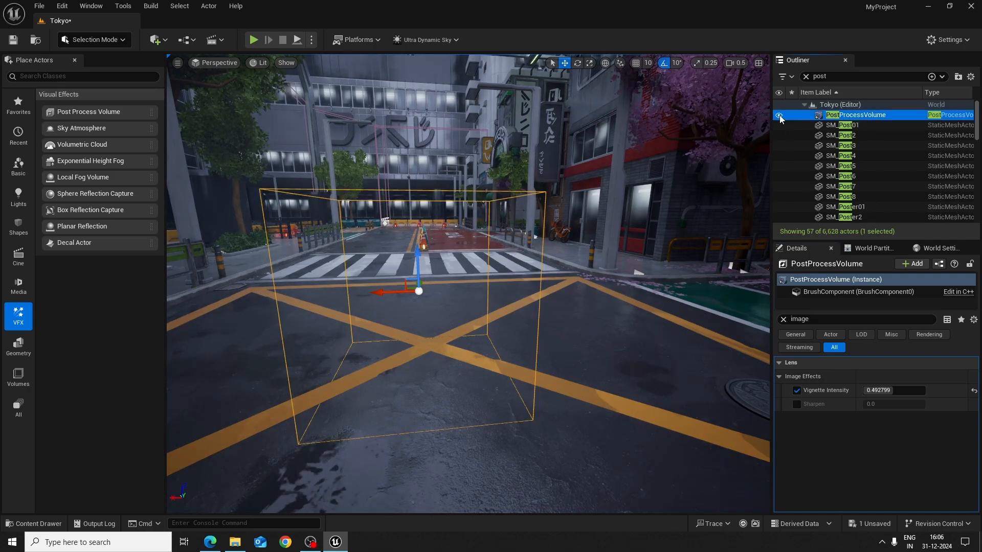
left_click(779, 116)
left_click(779, 116)
left_click(779, 116)
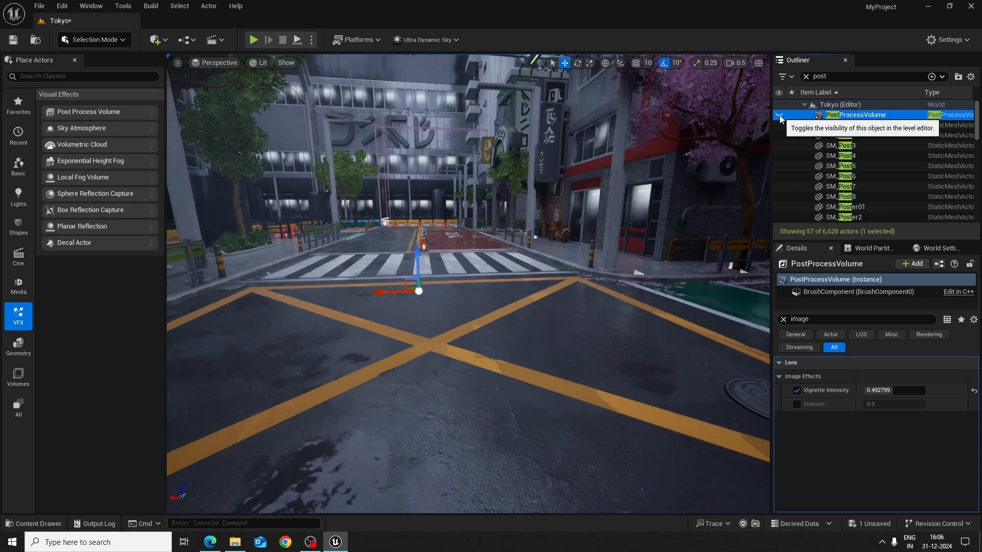
left_click(779, 116)
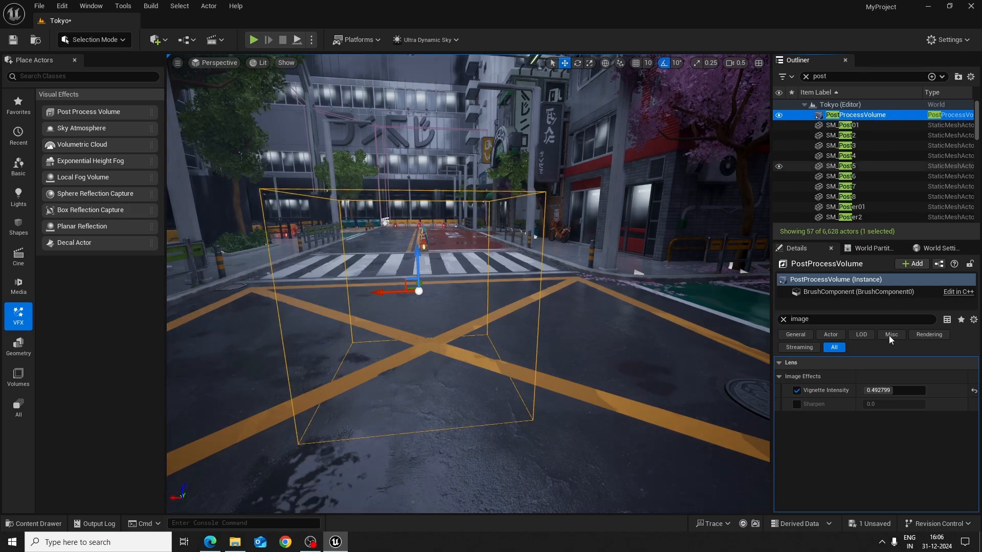
Clear the property filter, enable the Bloom Intensity override and raise it to about 2.07
left_click(783, 320)
scroll(882, 488, "down", 5)
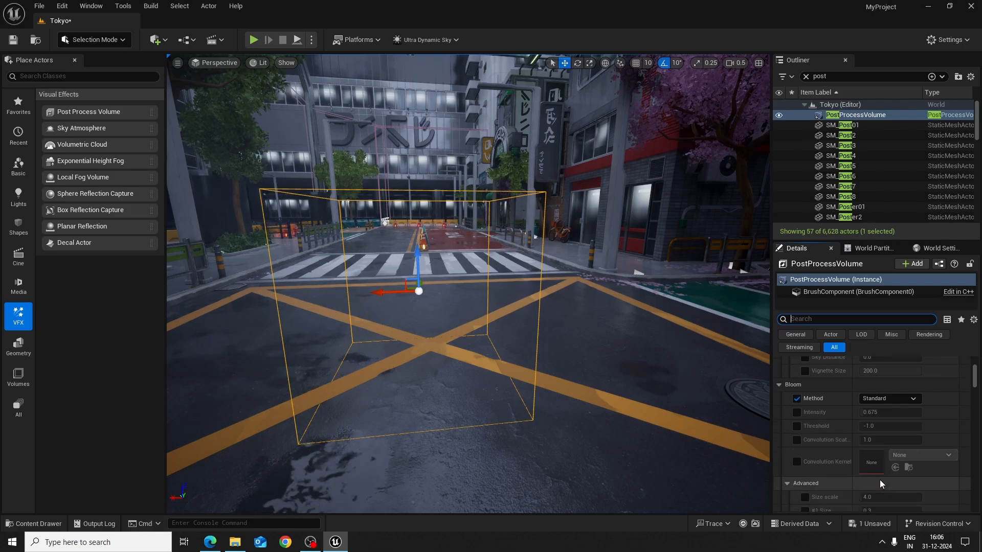
scroll(880, 478, "up", 1)
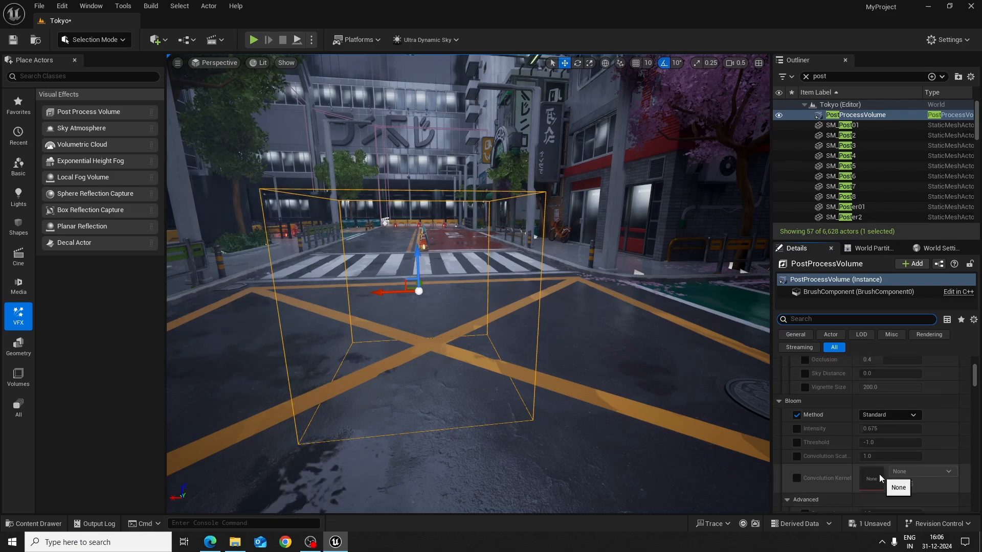
left_click(796, 429)
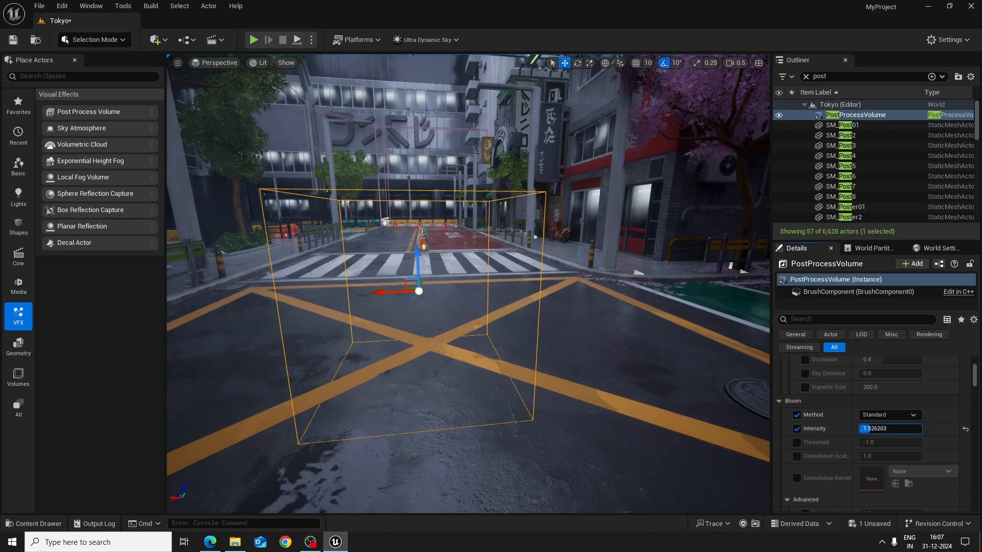
mouse_move(879, 429)
left_mouse_down()
mouse_move(900, 429)
mouse_move(879, 428)
left_mouse_up()
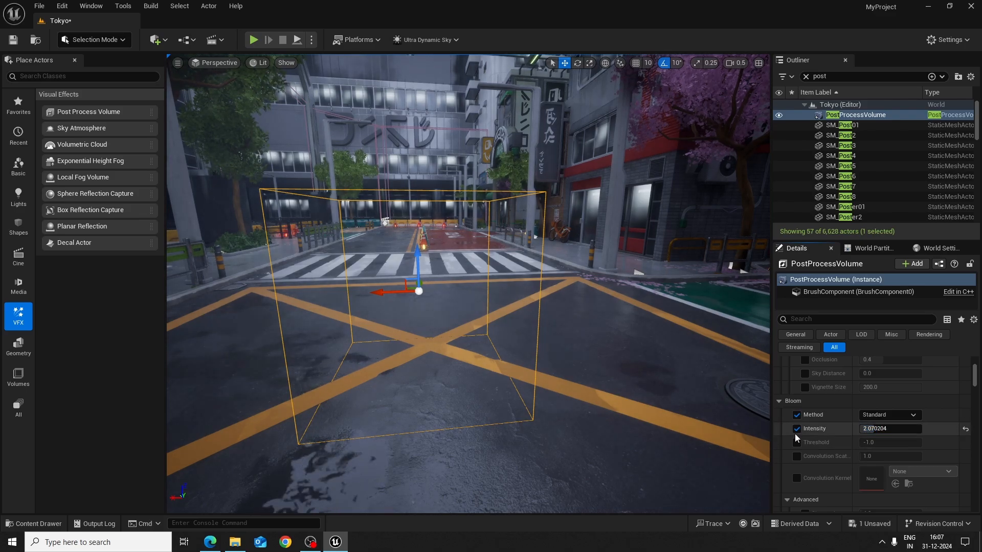
Enable the Chromatic Aberration Intensity override, try adjusting its value, and disable the override again
scroll(845, 459, "down", 5)
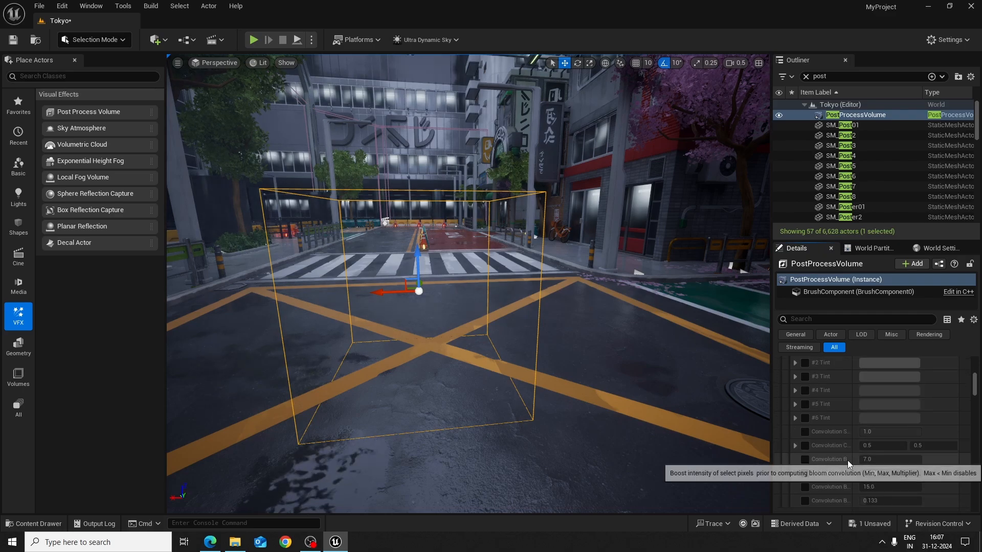
scroll(848, 461, "down", 8)
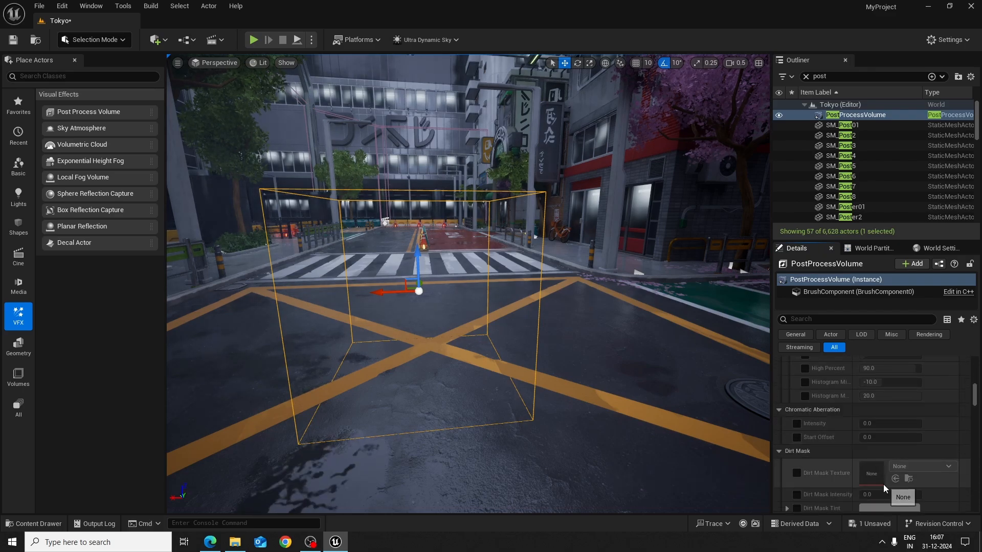
left_click(796, 424)
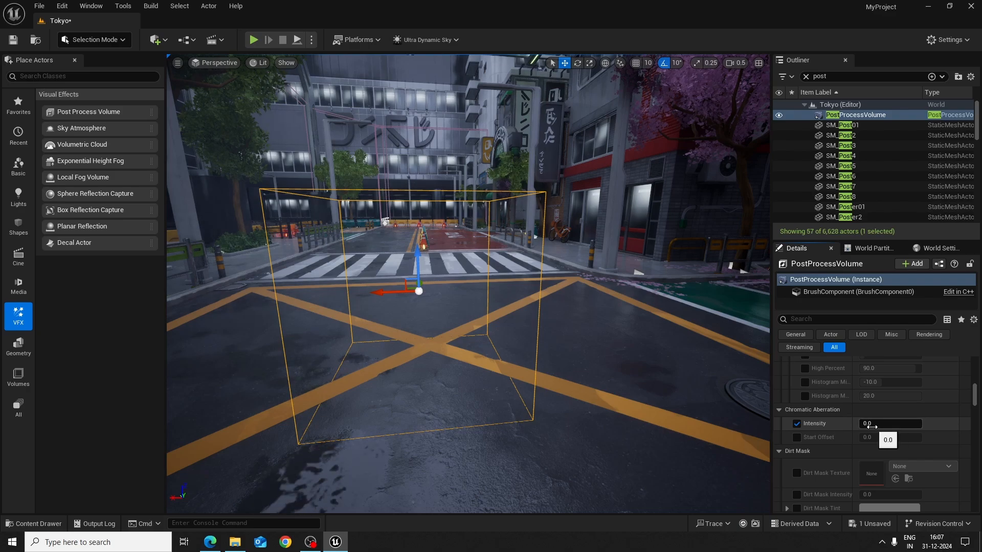
left_click_drag(871, 425, 901, 425)
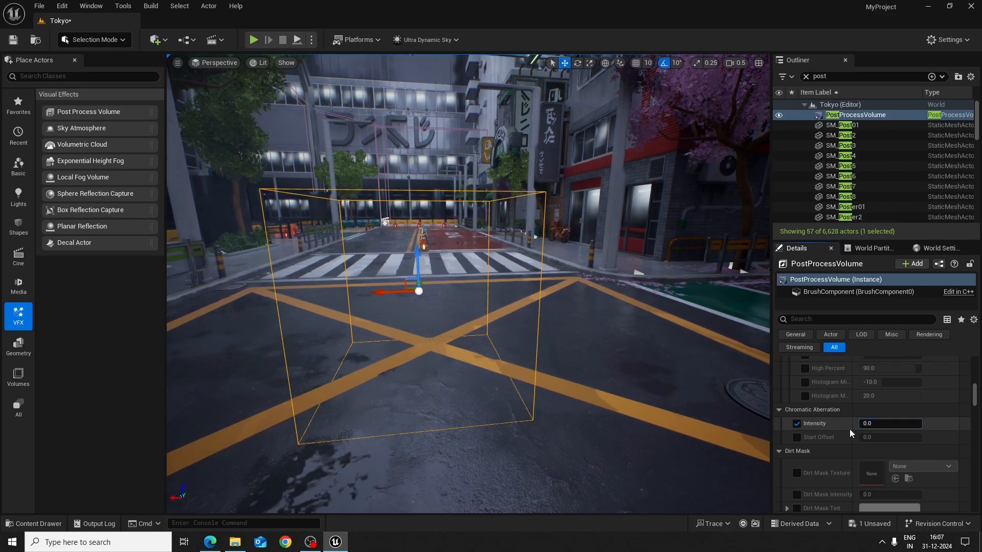
left_click(796, 424)
scroll(906, 481, "down", 5)
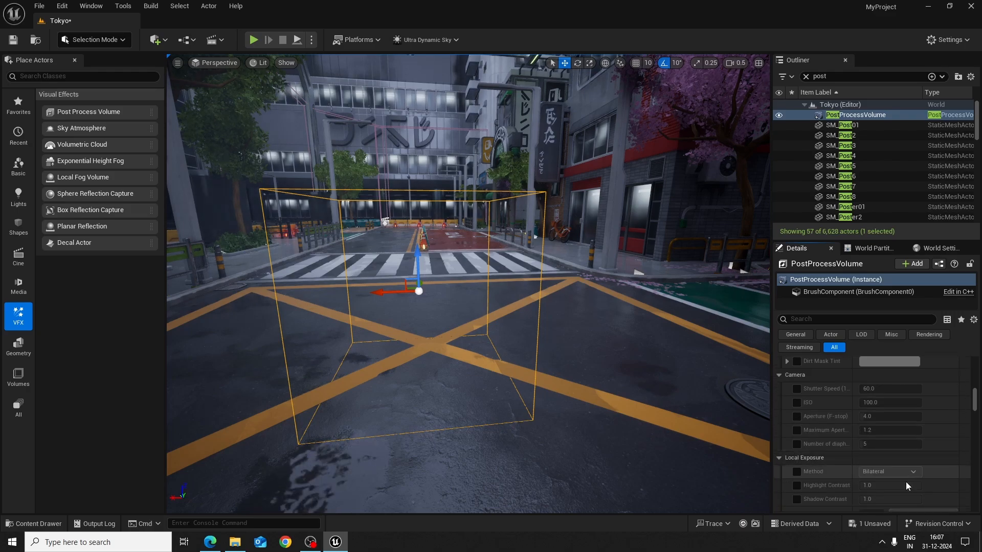
Review the PostProcessVolume's remaining settings, from Camera, Local Exposure and Lens Flares through Depth of Field to the Color Grading groups
scroll(906, 480, "down", 4)
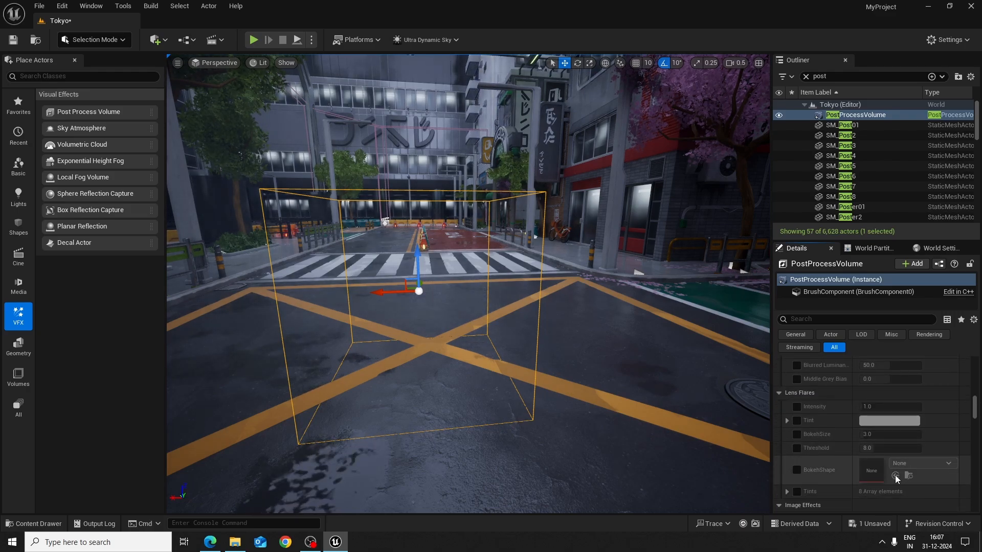
scroll(915, 467, "down", 5)
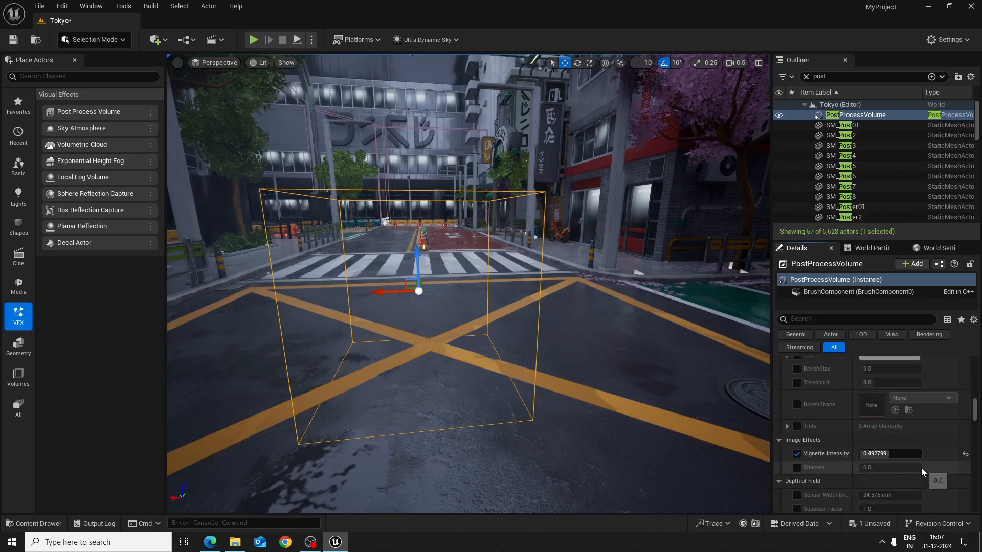
scroll(928, 470, "down", 2)
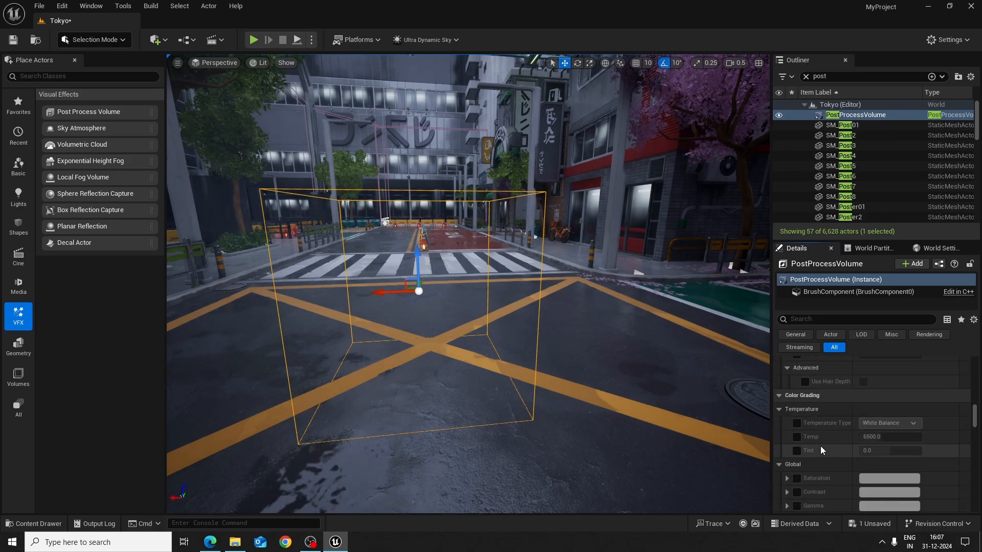
scroll(837, 455, "down", 1)
scroll(830, 442, "down", 1)
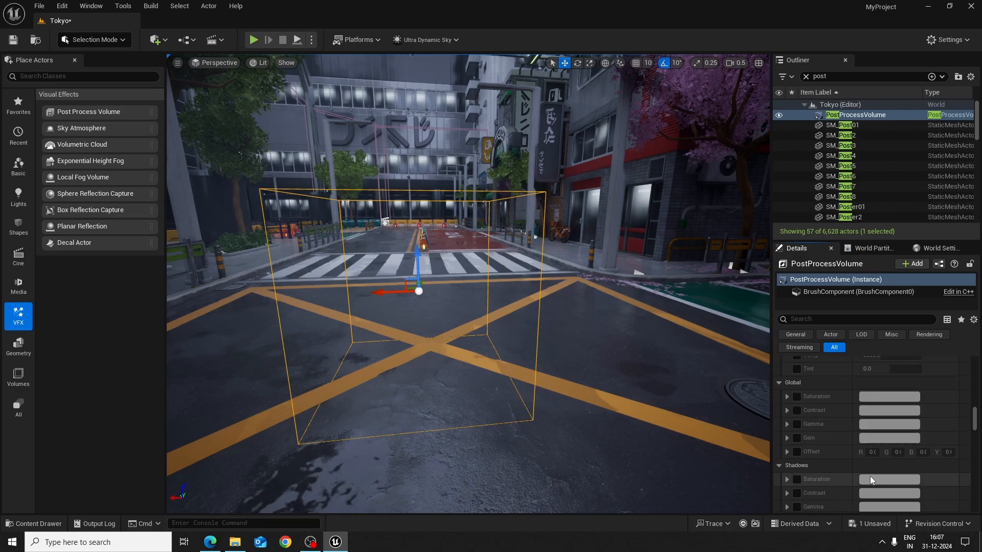
scroll(869, 476, "down", 3)
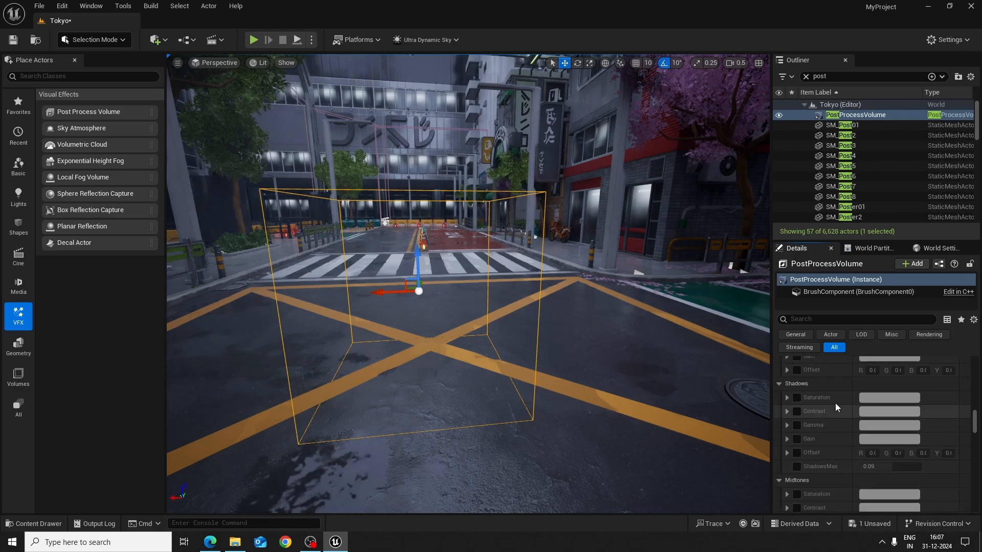
scroll(867, 453, "down", 2)
scroll(884, 462, "down", 8)
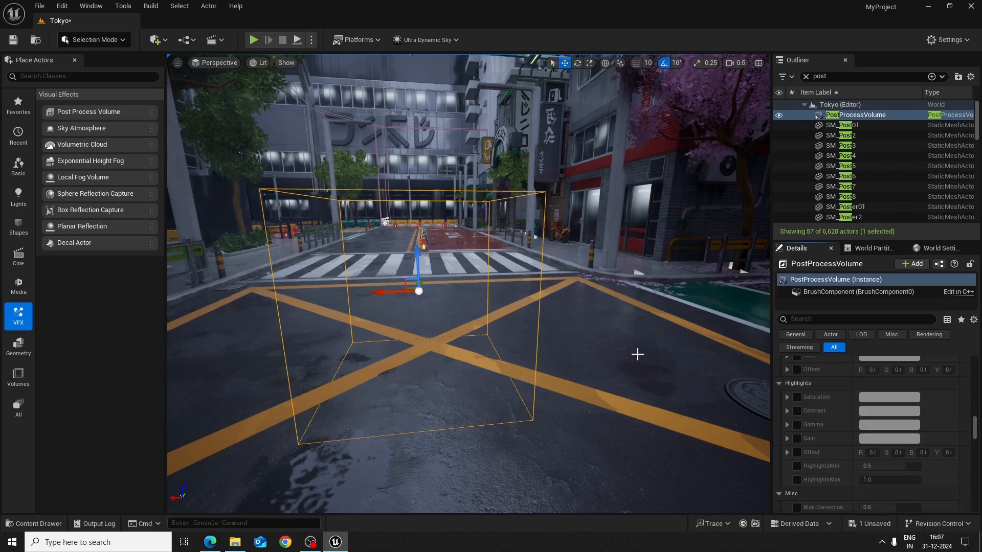
Fly through the Tokyo street around the crosswalks and barriers to examine the post-processed look from several viewpoints
key("w")
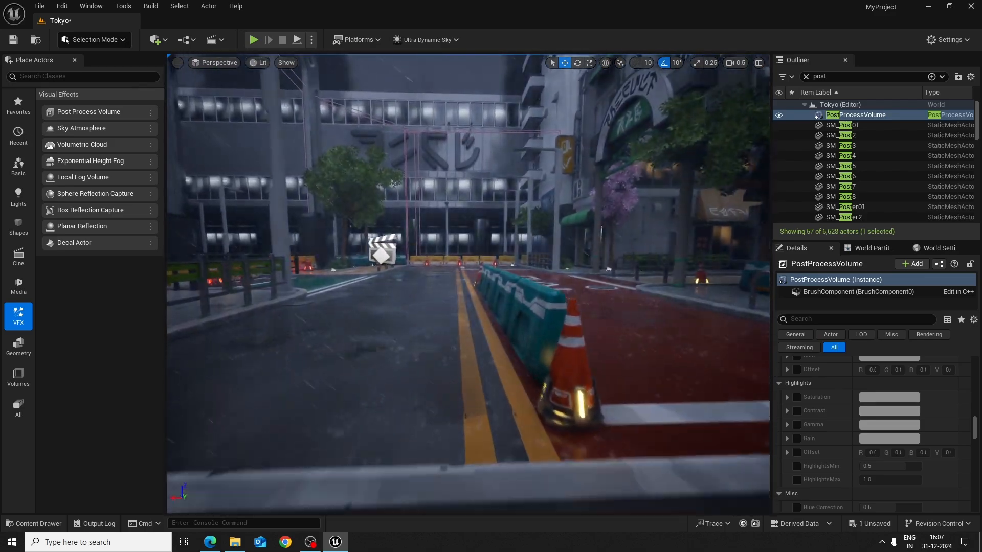
key("e")
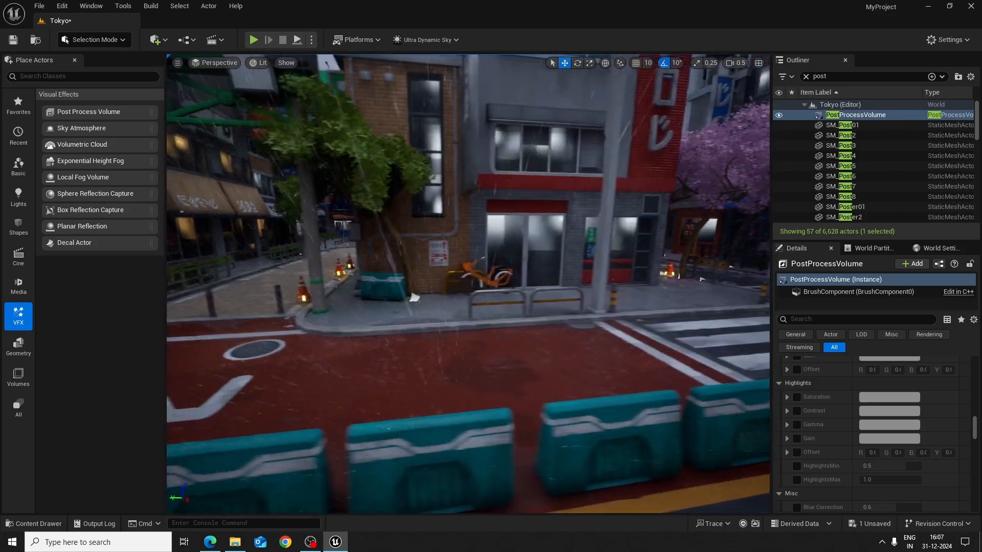
key("s")
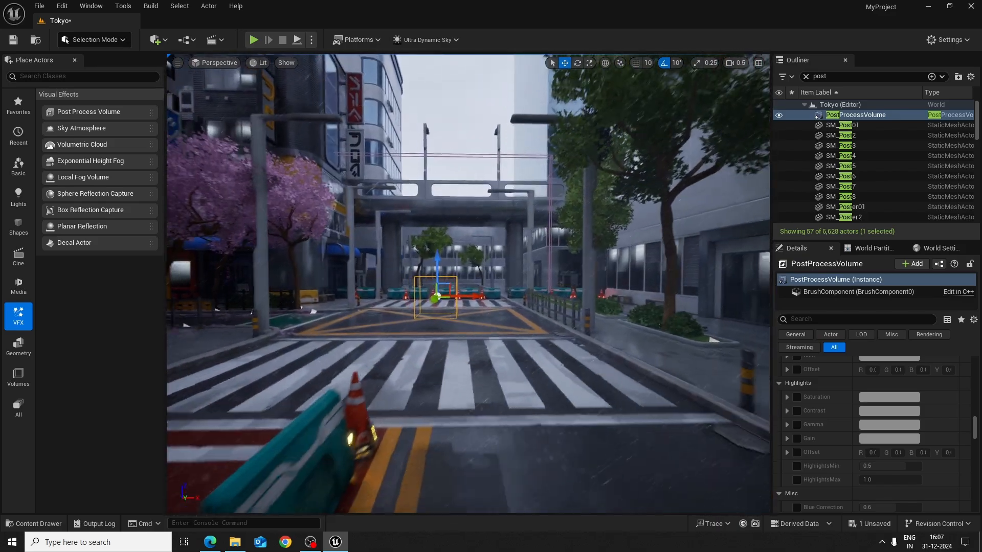
key("a")
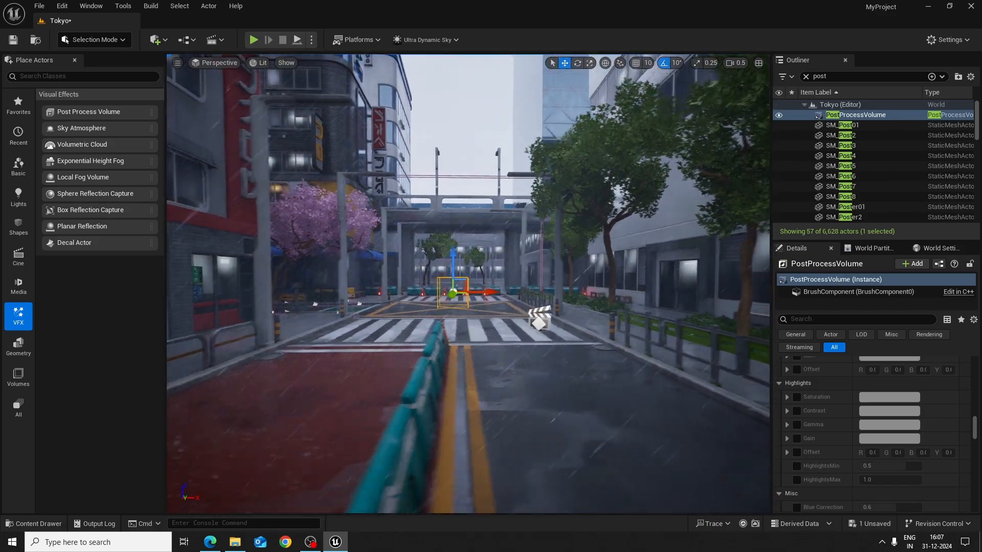
key("d")
key("a")
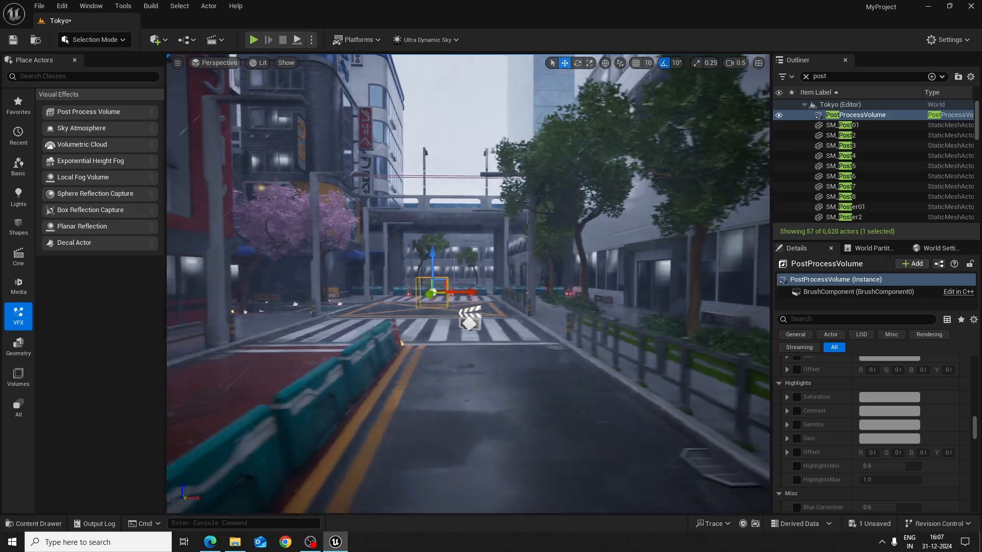
key("w")
key("a")
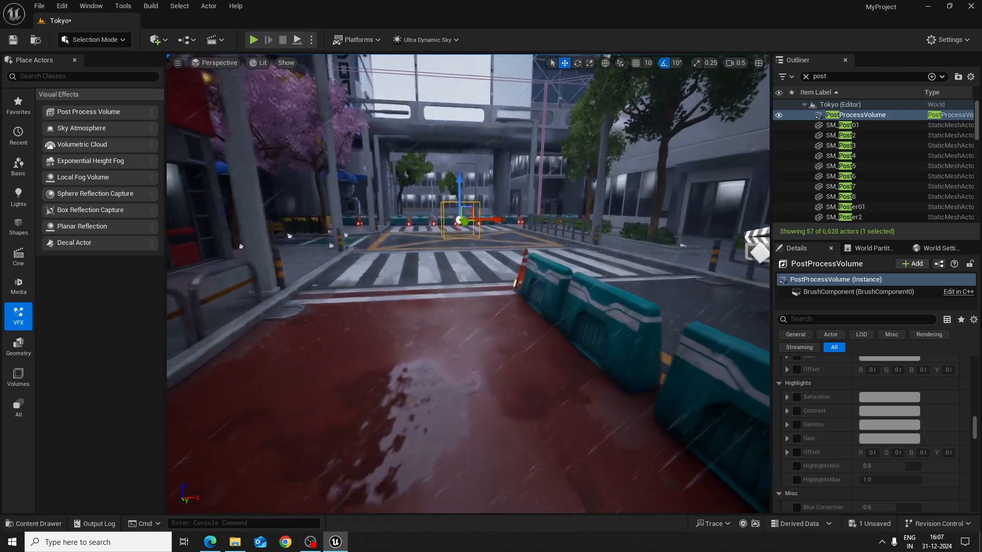
key("d")
key("s")
key("w")
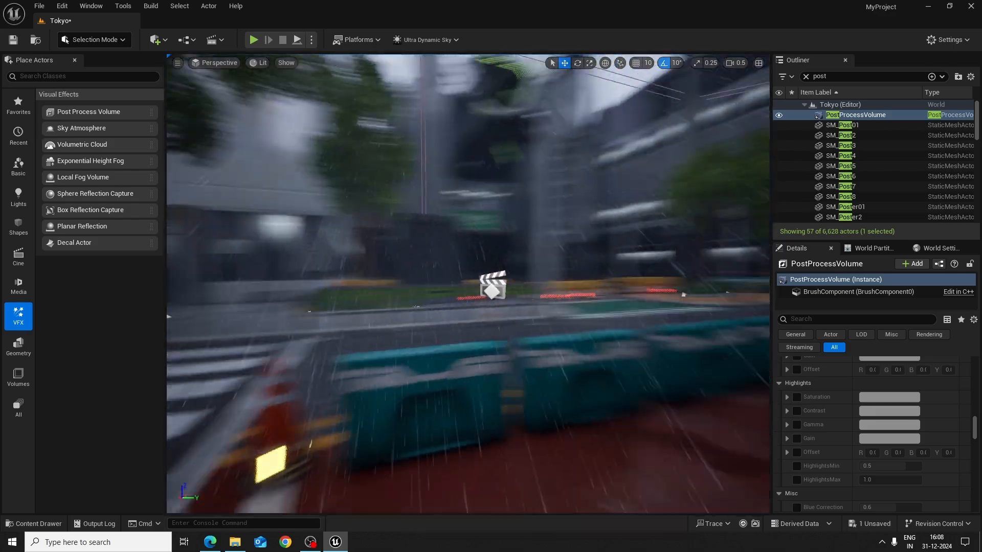
key("a")
key("w")
key("d")
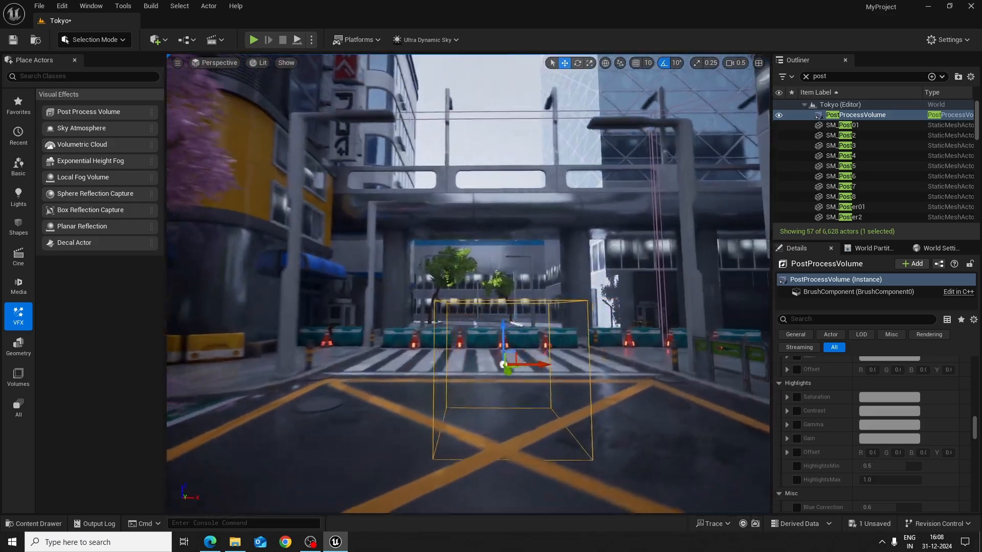
key("w")
key("s")
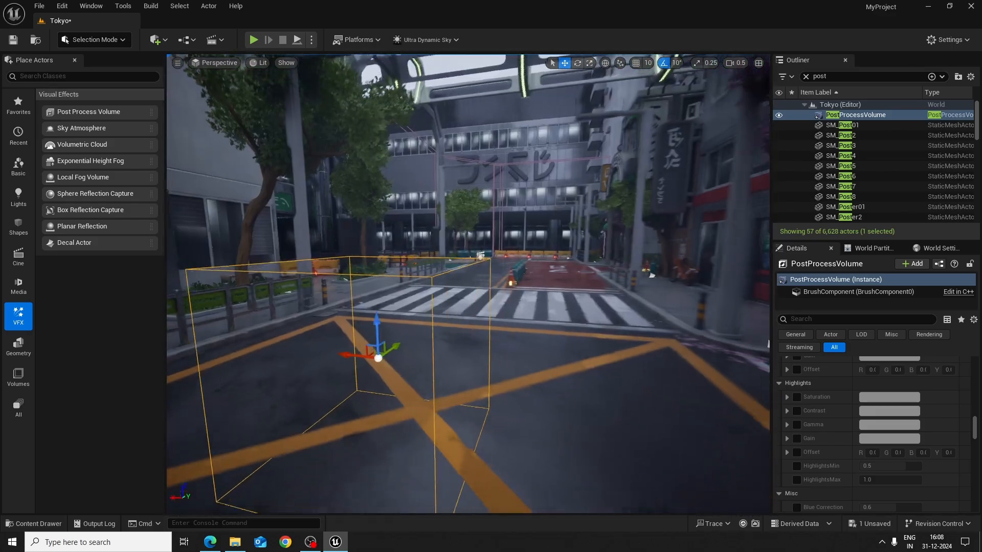
key("w")
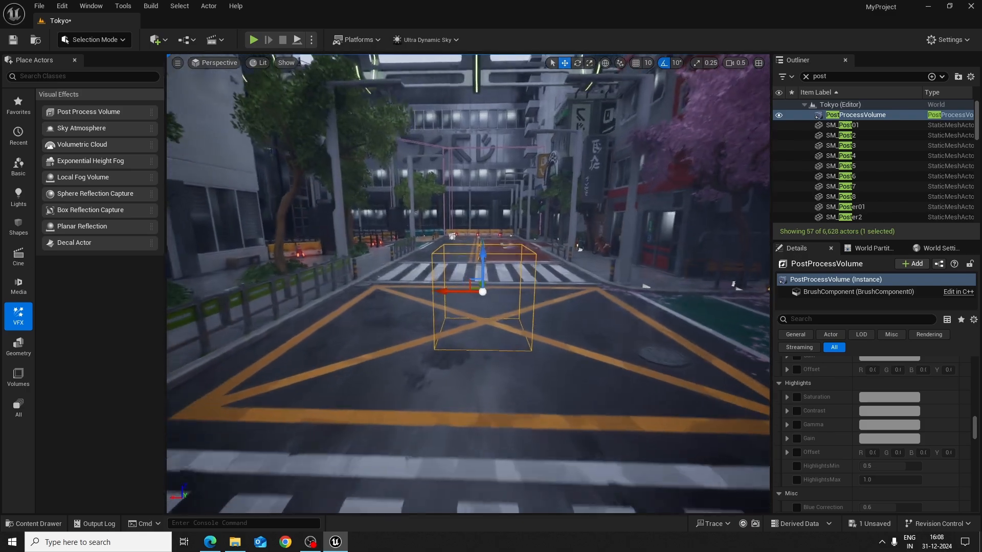